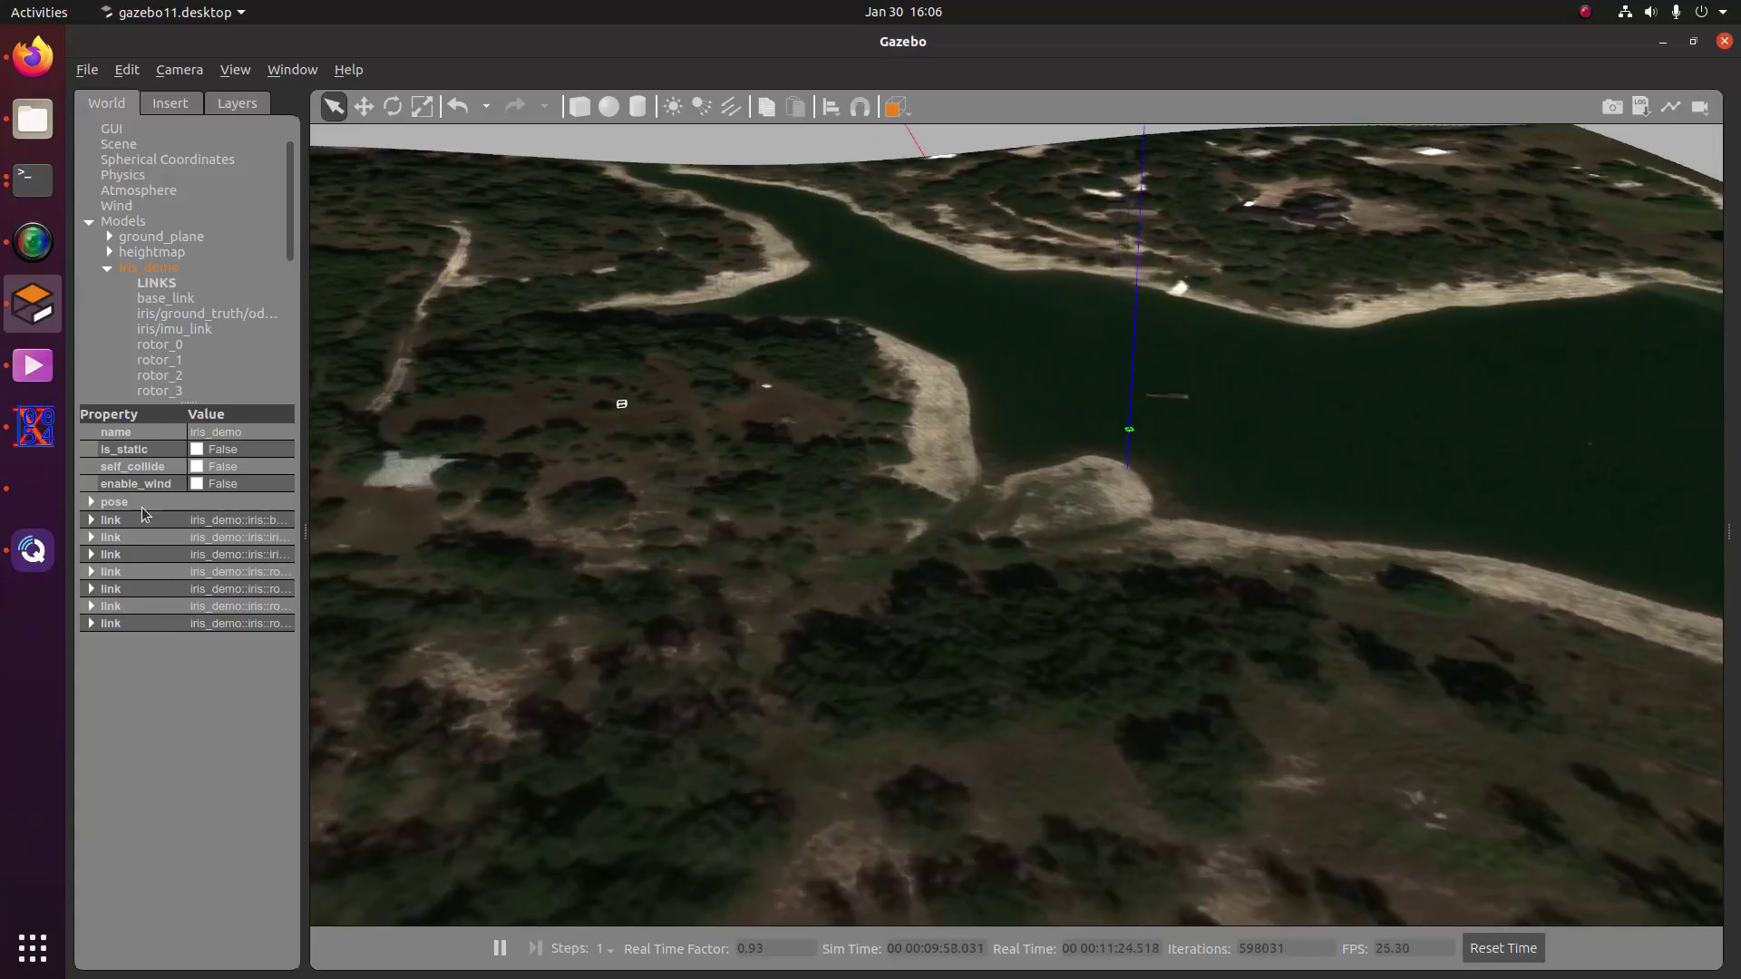
Orbit and zoom the Gazebo camera to tilt the heightmap terrain toward the sandy shoreline
{"action": "left_click", "coordinate": [32, 549]}
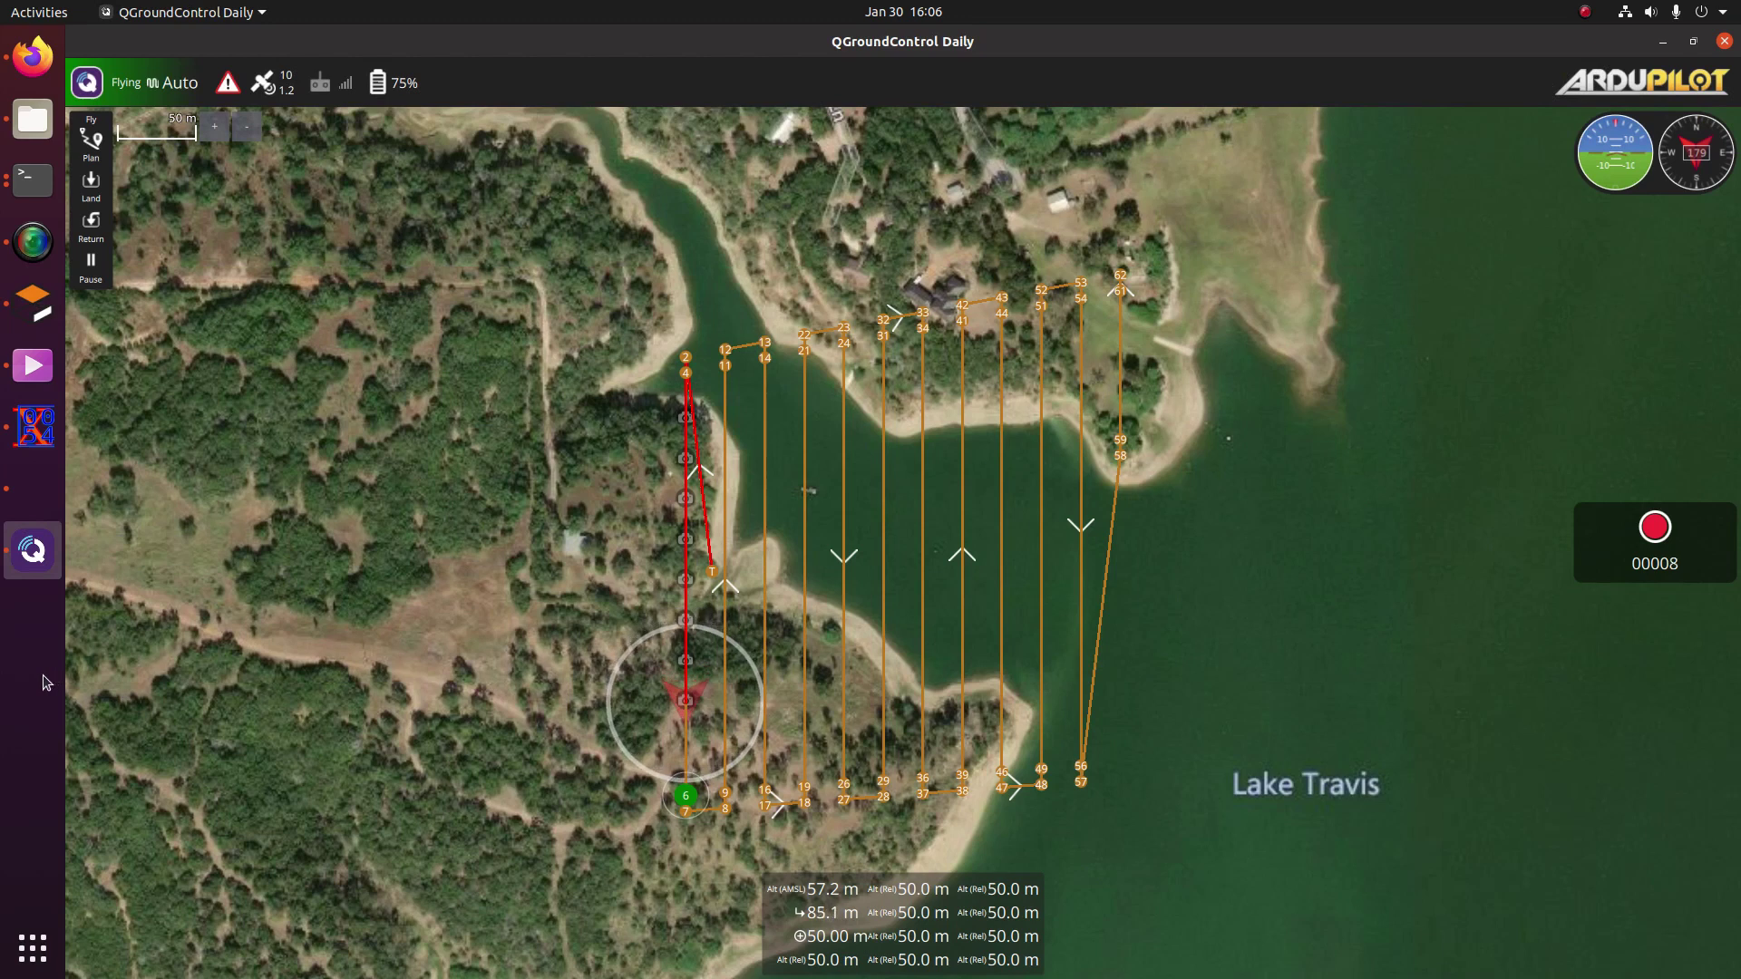
{"action": "key", "text": "alt+Tab"}
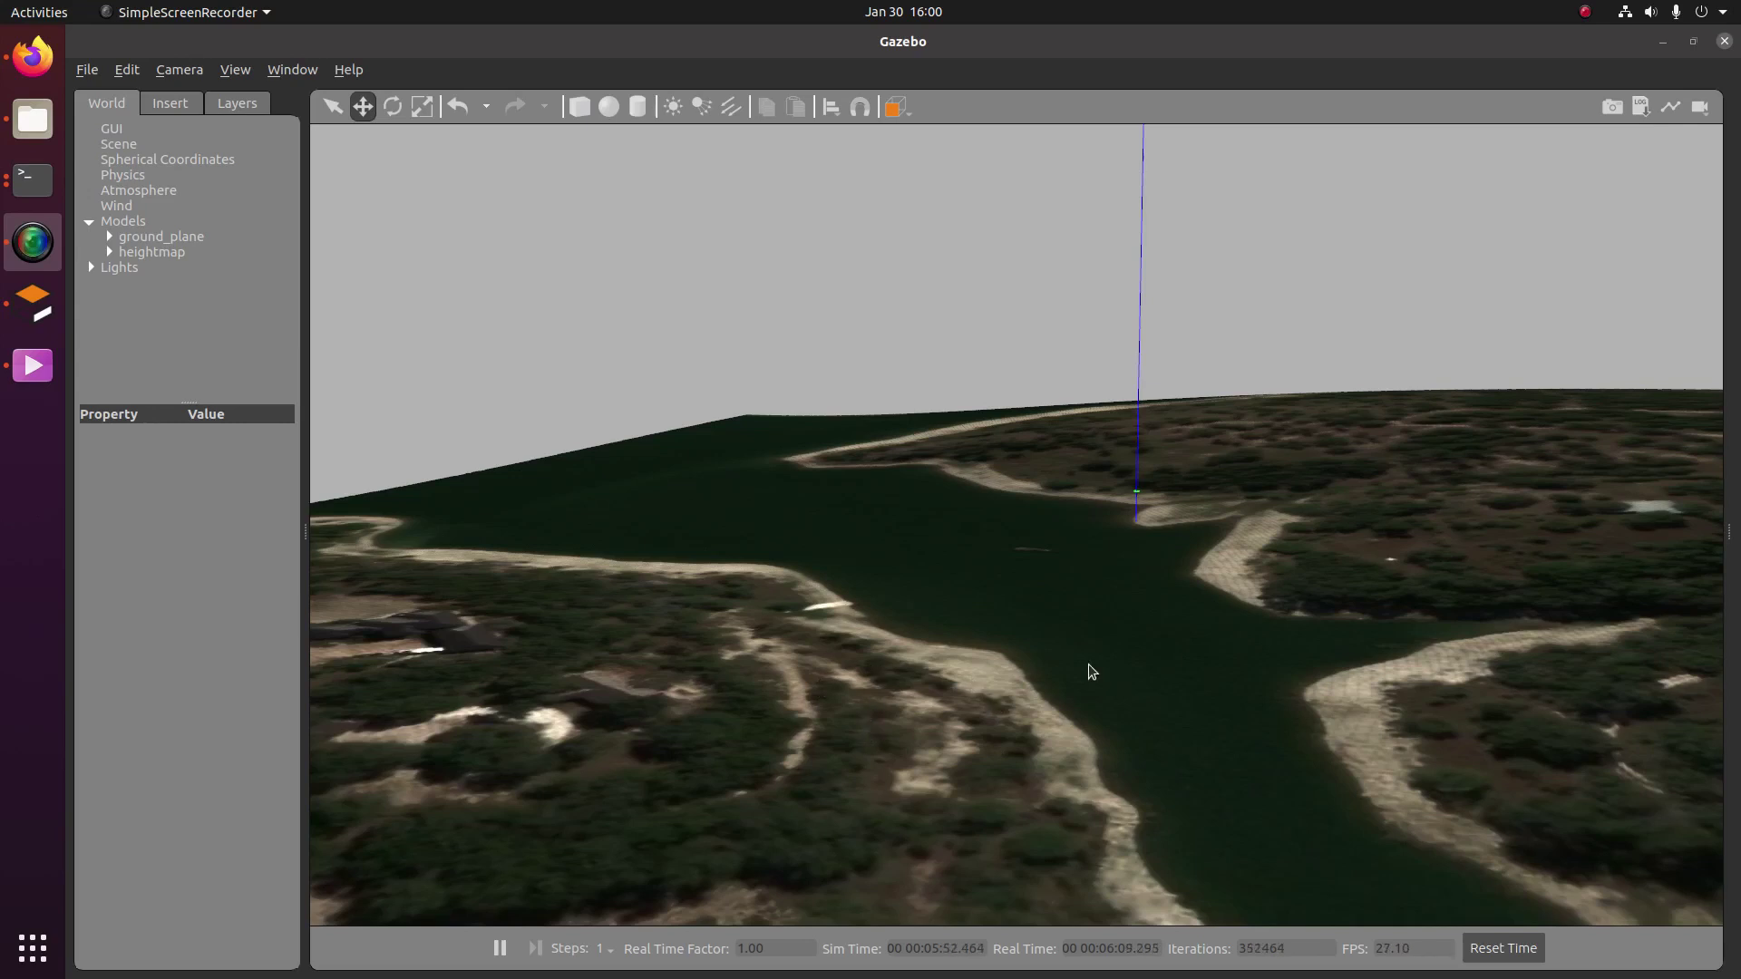
{"action": "middle_click_drag", "start_coordinate": [1083, 667], "coordinate": [1224, 669]}
{"action": "scroll", "coordinate": [850, 443], "scroll_direction": "up", "scroll_amount": 5}
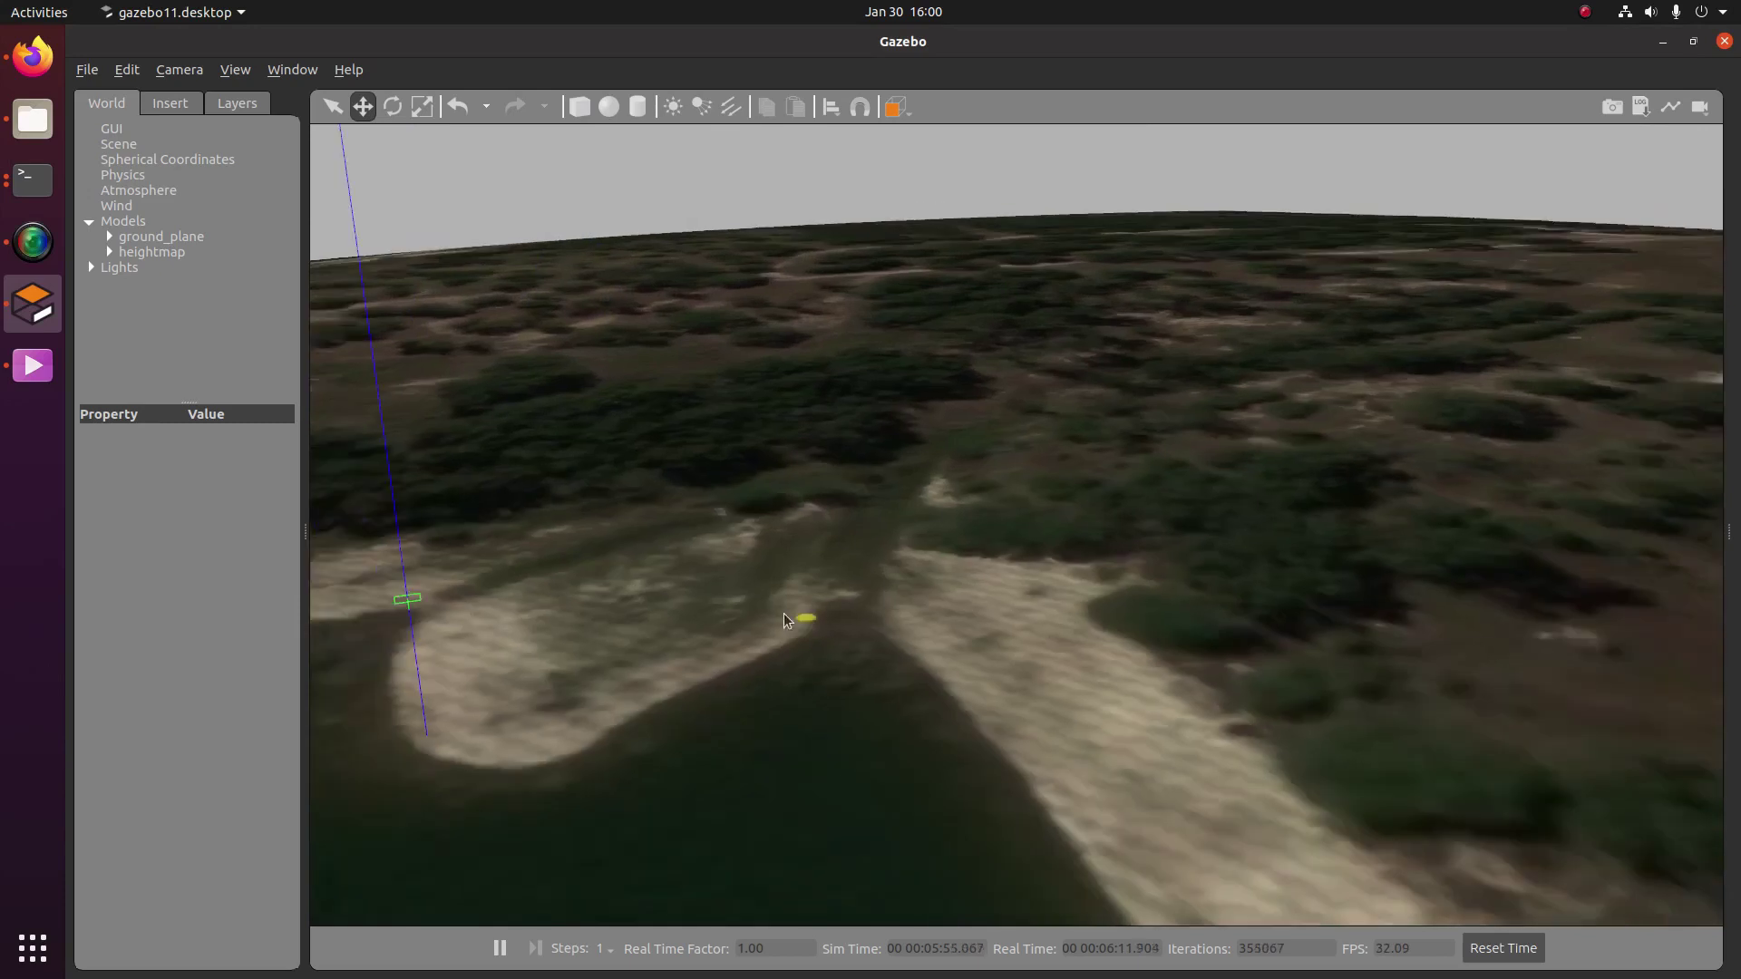
{"action": "middle_click_drag", "start_coordinate": [784, 614], "coordinate": [1070, 540]}
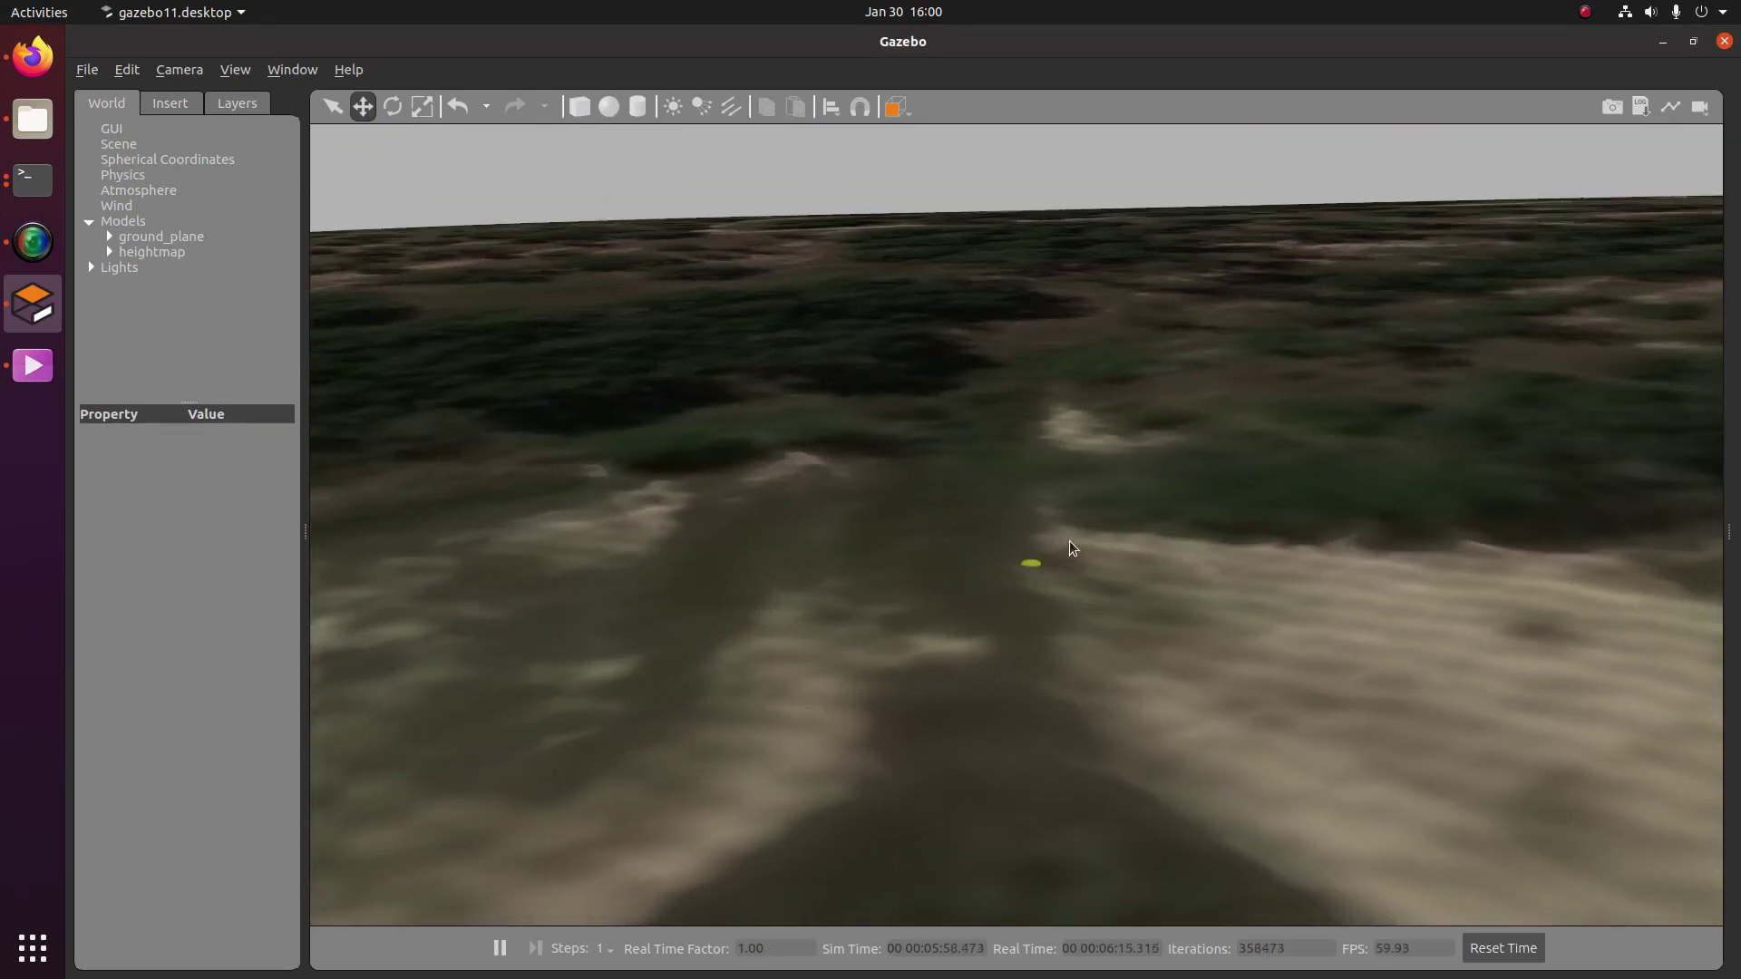
Pause the simulation and insert the iris_demo drone model into the world
{"action": "left_click", "coordinate": [499, 949]}
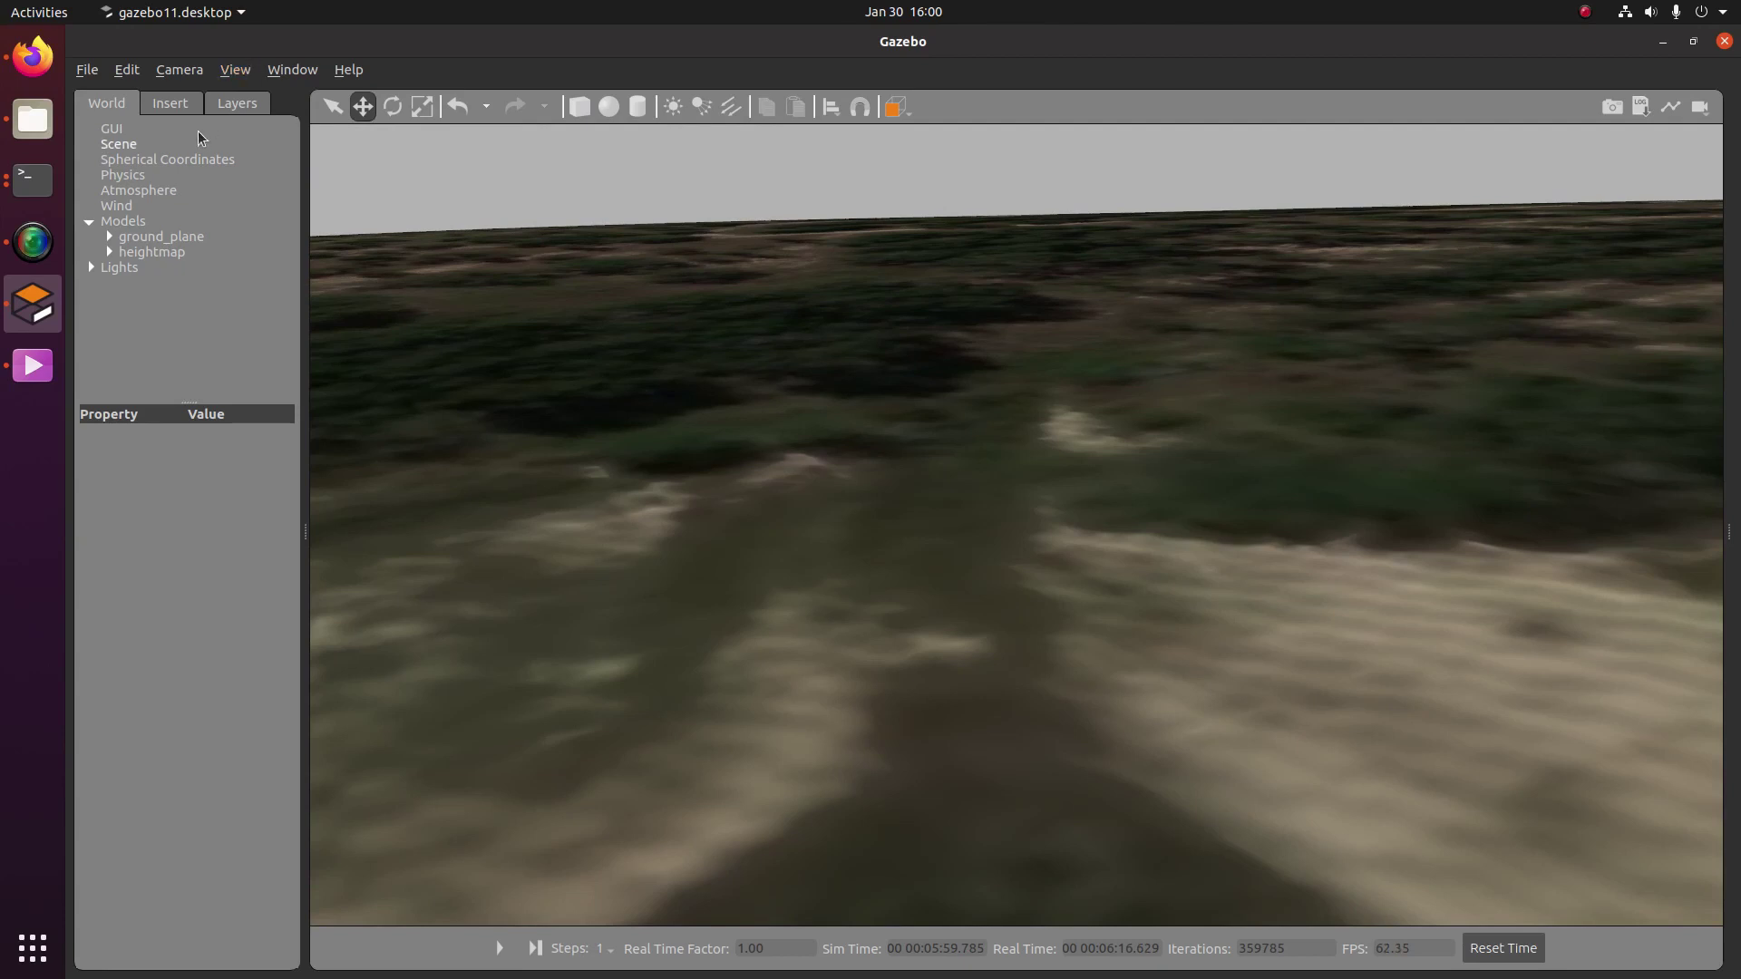
{"action": "left_click", "coordinate": [171, 107]}
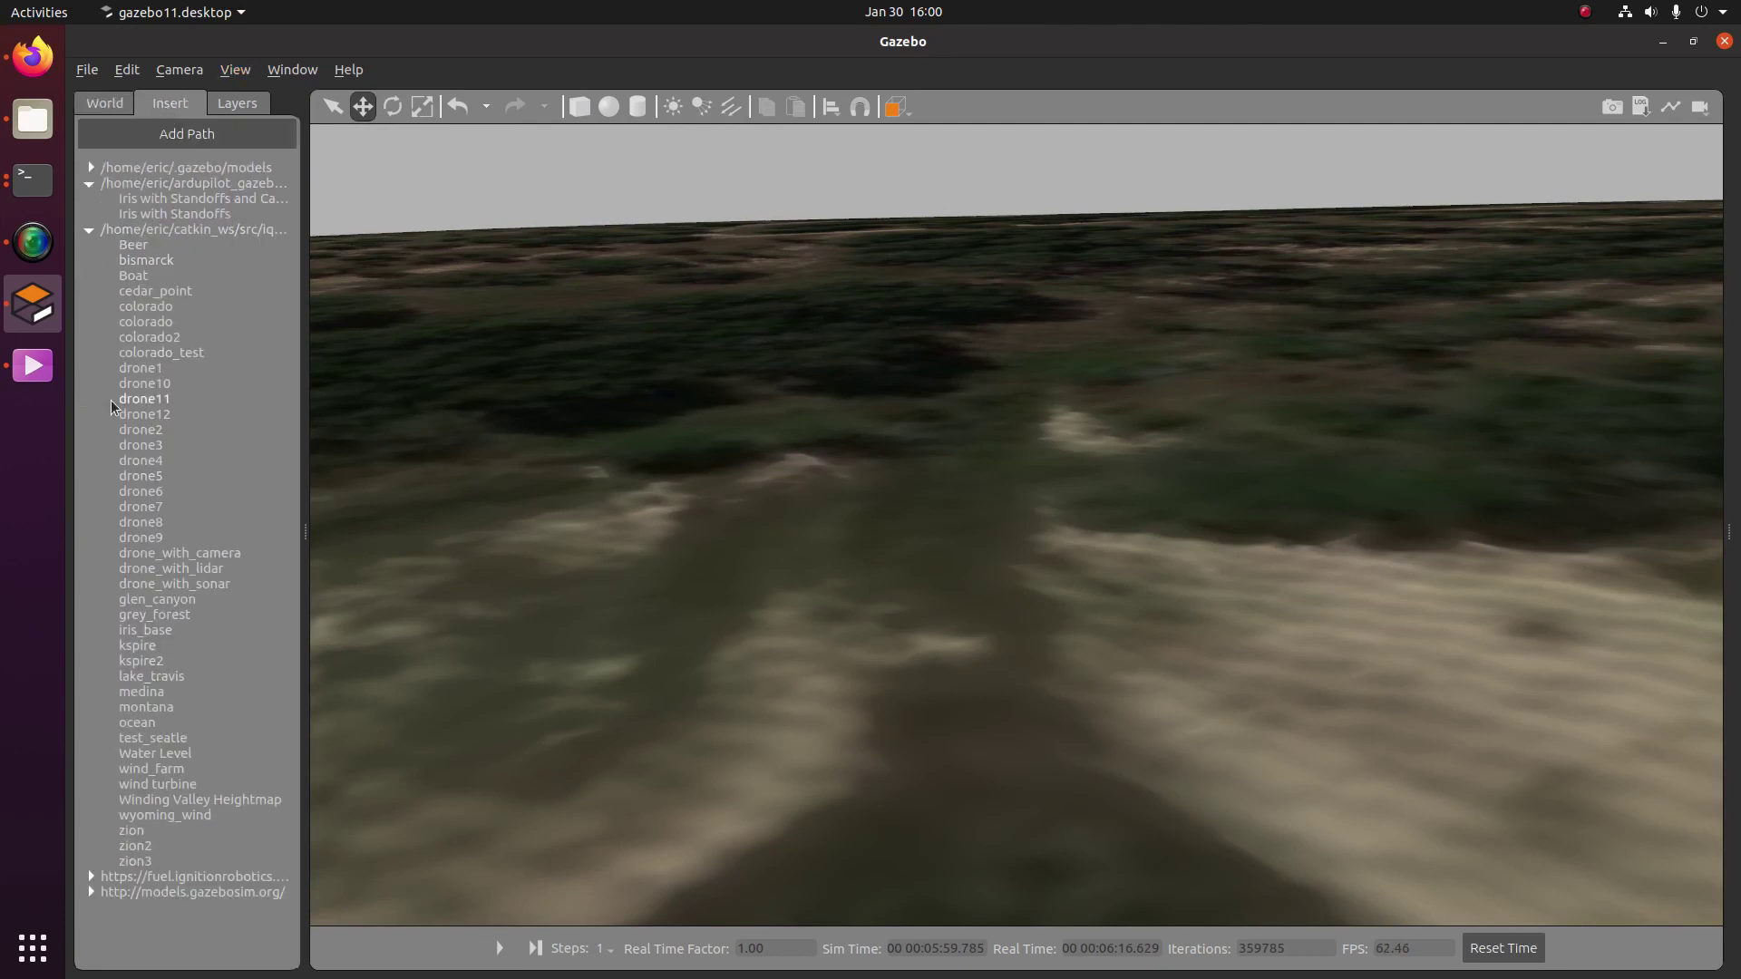
{"action": "left_click", "coordinate": [154, 372]}
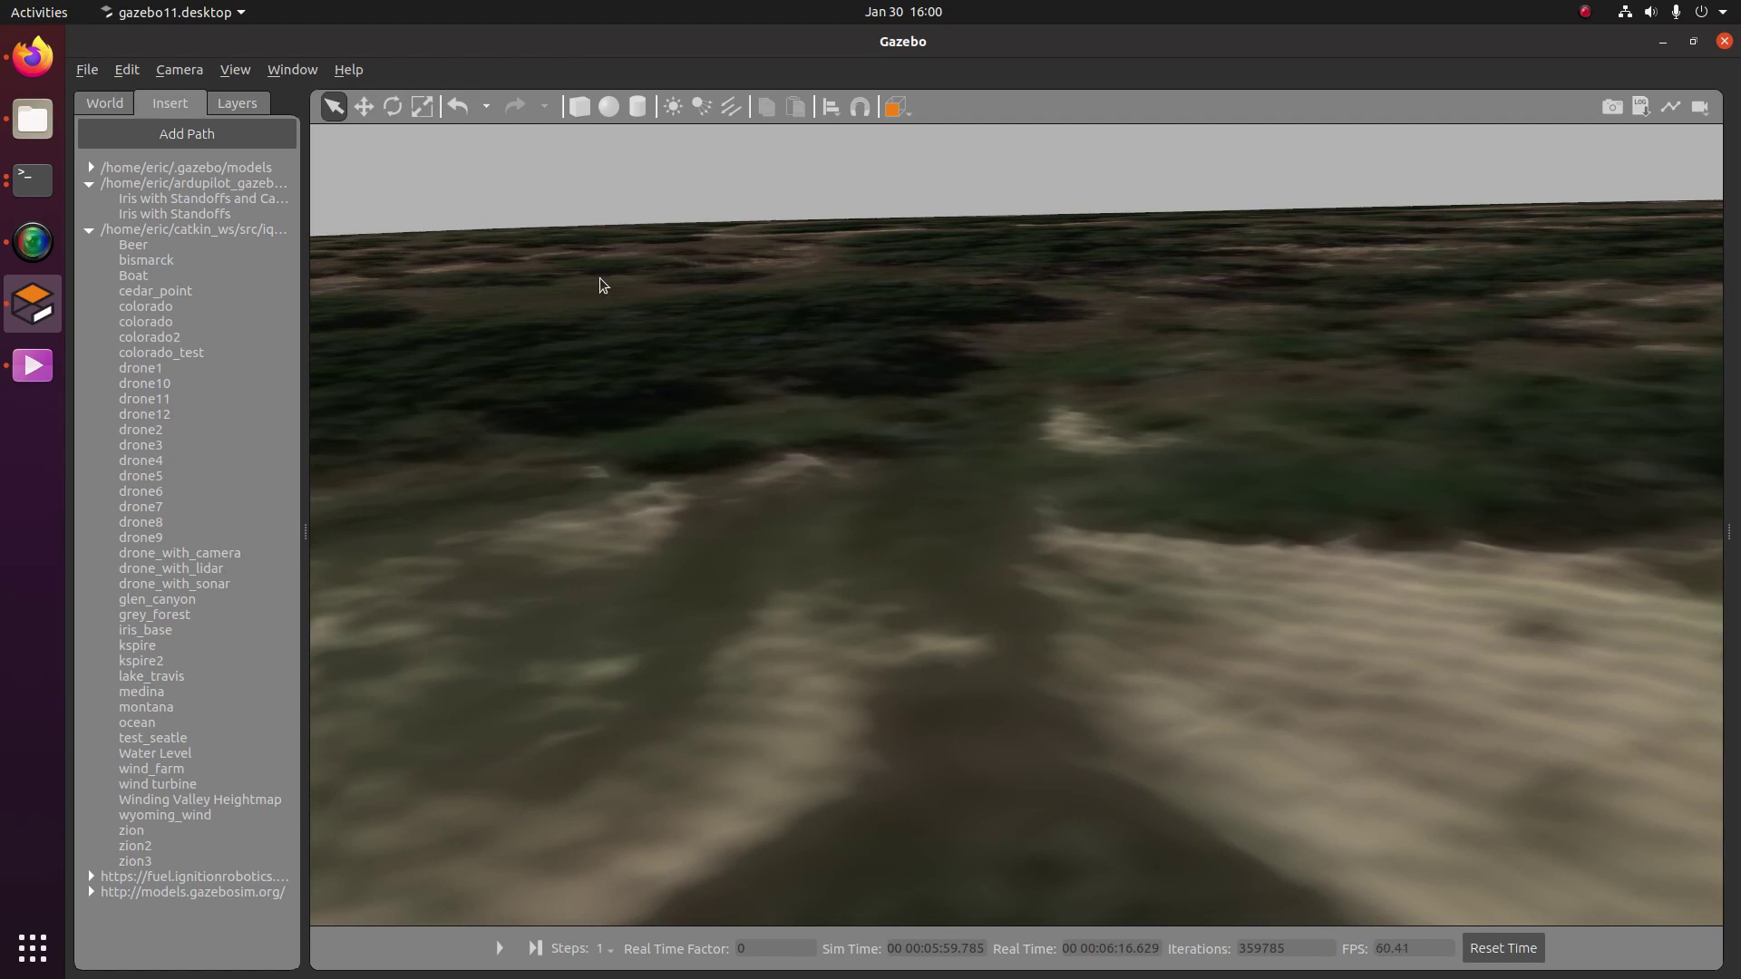
{"action": "left_click", "coordinate": [104, 106]}
Move the camera to the iris_demo drone and zoom out
{"action": "right_click", "coordinate": [140, 270]}
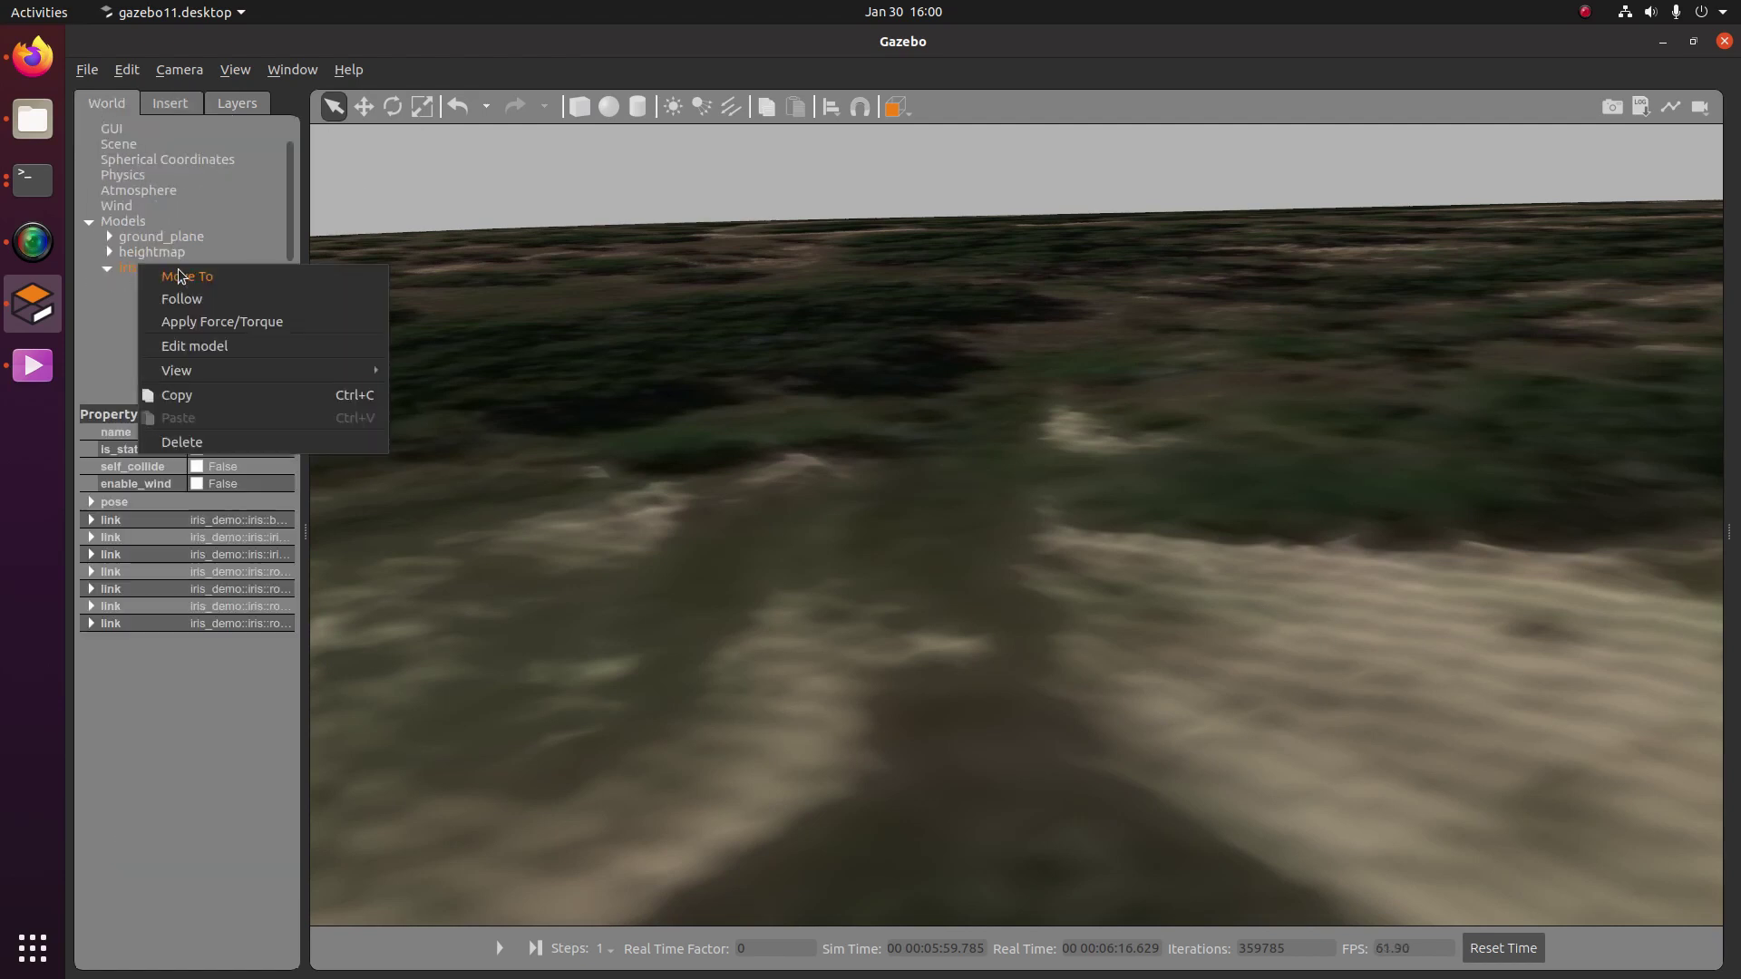
{"action": "left_click", "coordinate": [174, 280]}
{"action": "scroll", "coordinate": [968, 540], "scroll_direction": "down", "scroll_amount": 10}
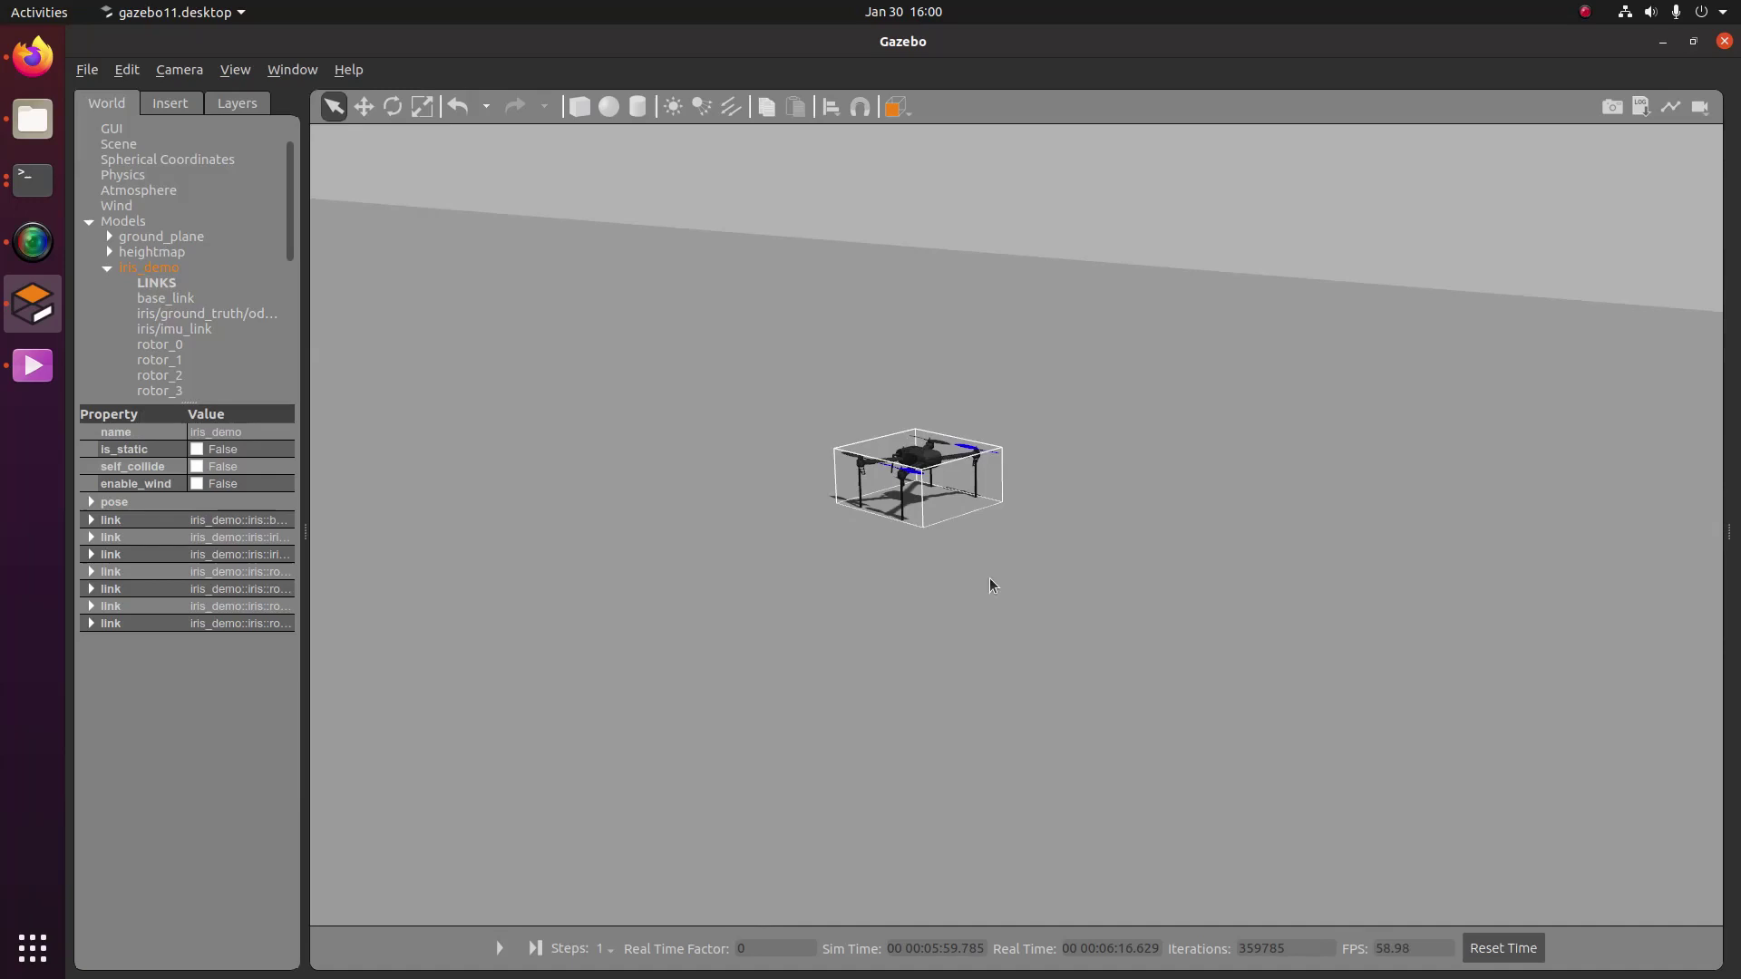
{"action": "scroll", "coordinate": [987, 563], "scroll_direction": "down", "scroll_amount": 10}
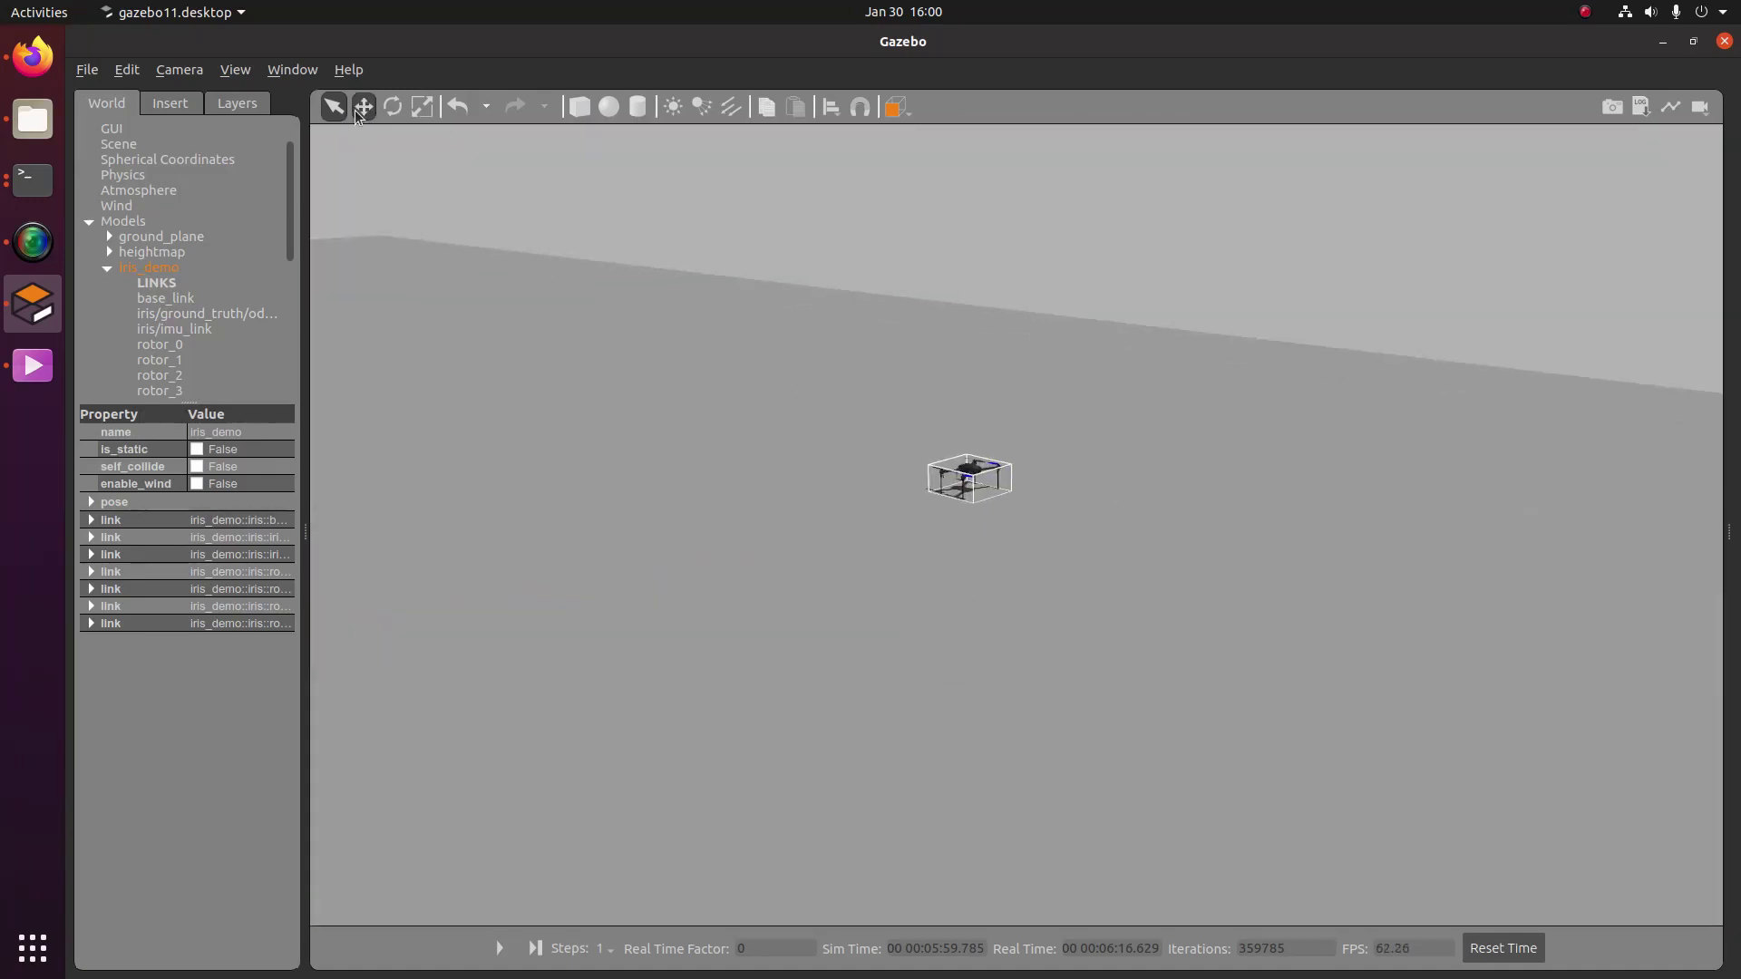
Translate the iris_demo drone so it sits on the heightmap terrain
{"action": "left_click", "coordinate": [362, 106]}
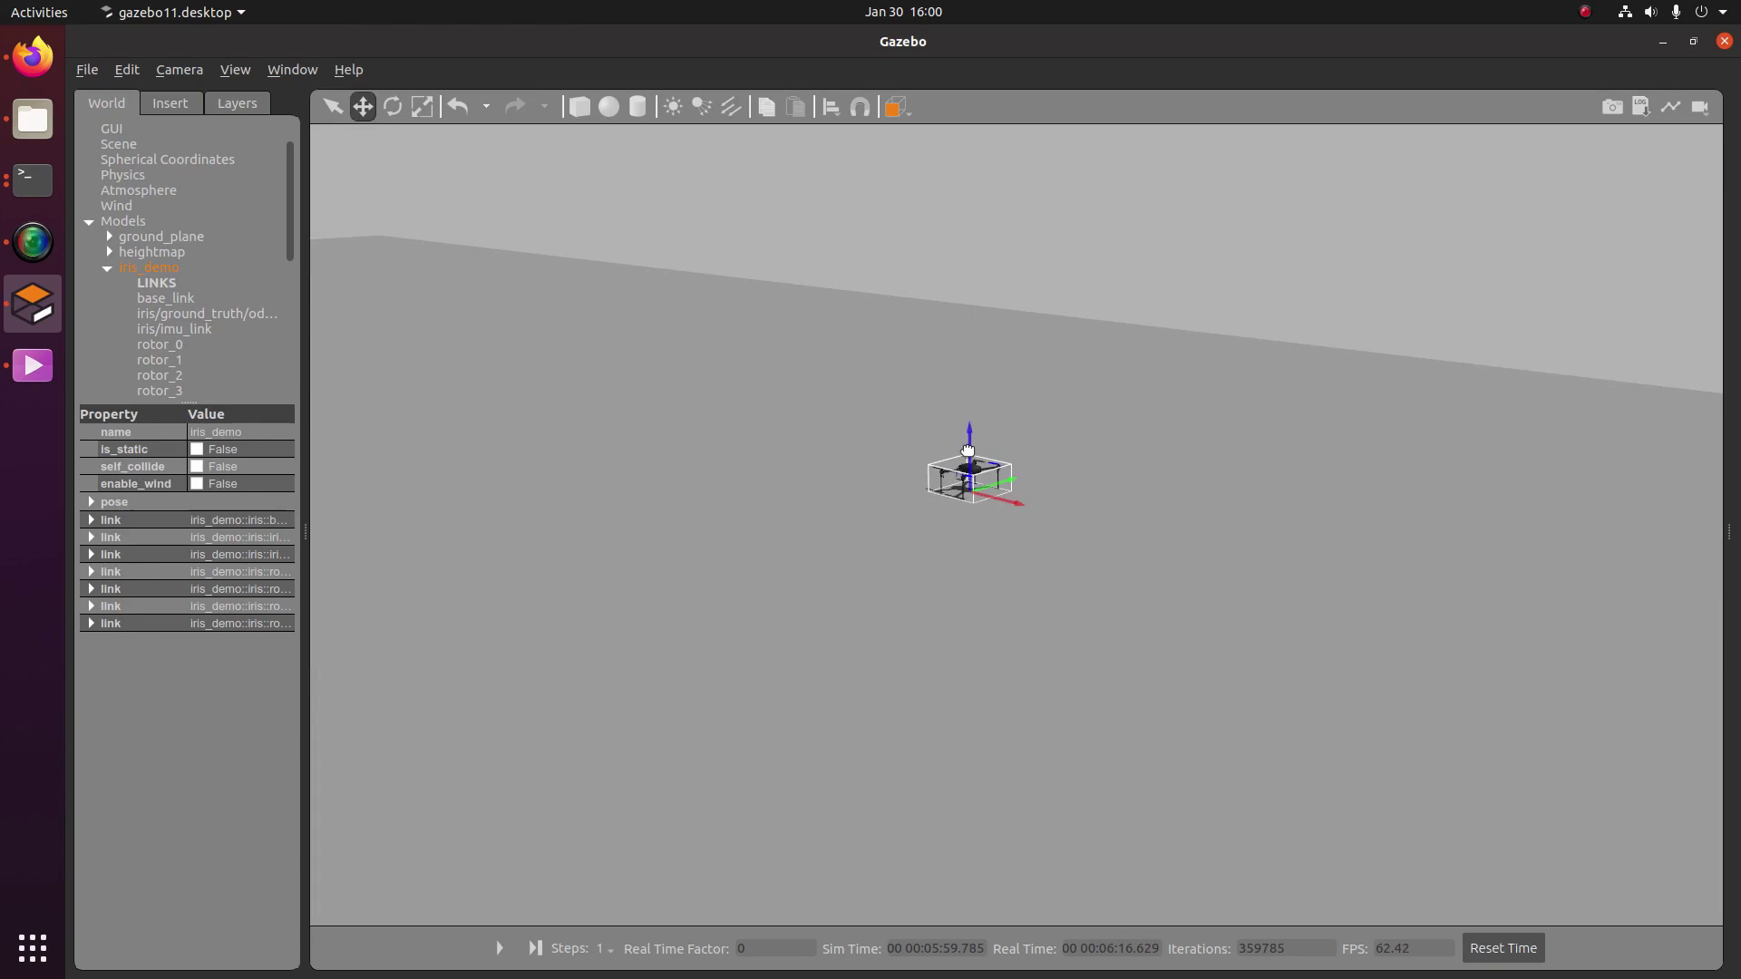
{"action": "left_click_drag", "start_coordinate": [980, 453], "coordinate": [846, 429]}
{"action": "scroll", "coordinate": [820, 576], "scroll_direction": "up", "scroll_amount": 5}
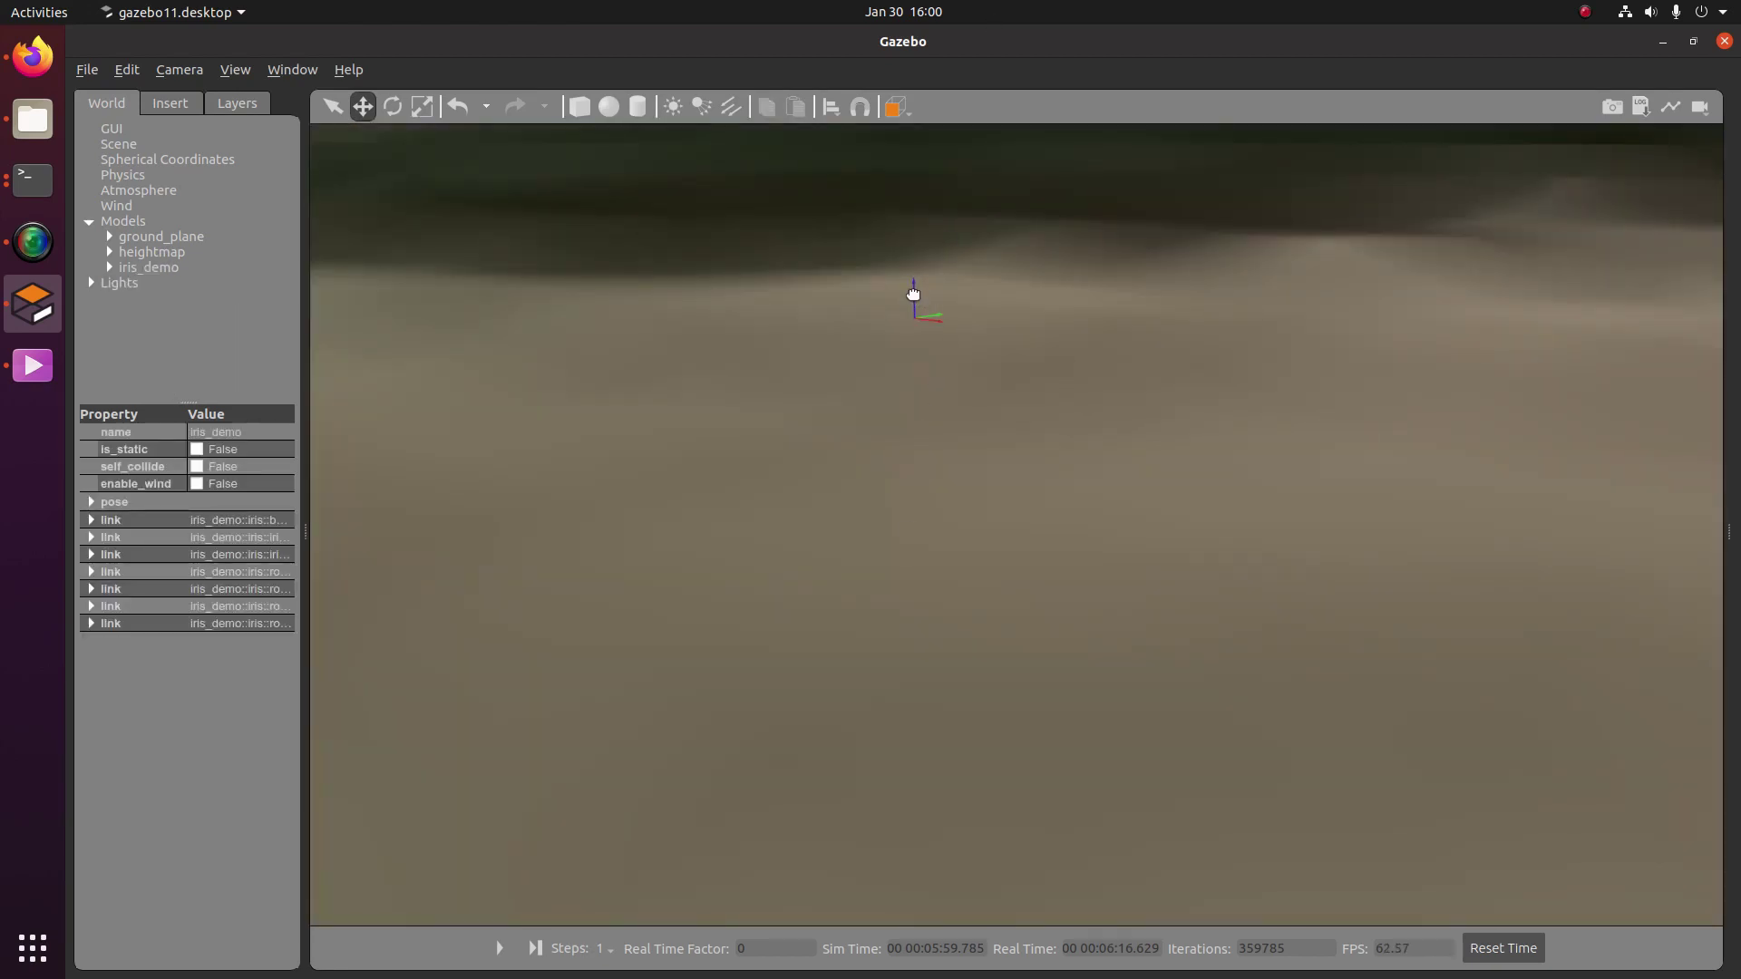
{"action": "left_click_drag", "start_coordinate": [912, 293], "coordinate": [914, 59]}
{"action": "left_click", "coordinate": [989, 321]}
{"action": "scroll", "coordinate": [960, 567], "scroll_direction": "up", "scroll_amount": 3}
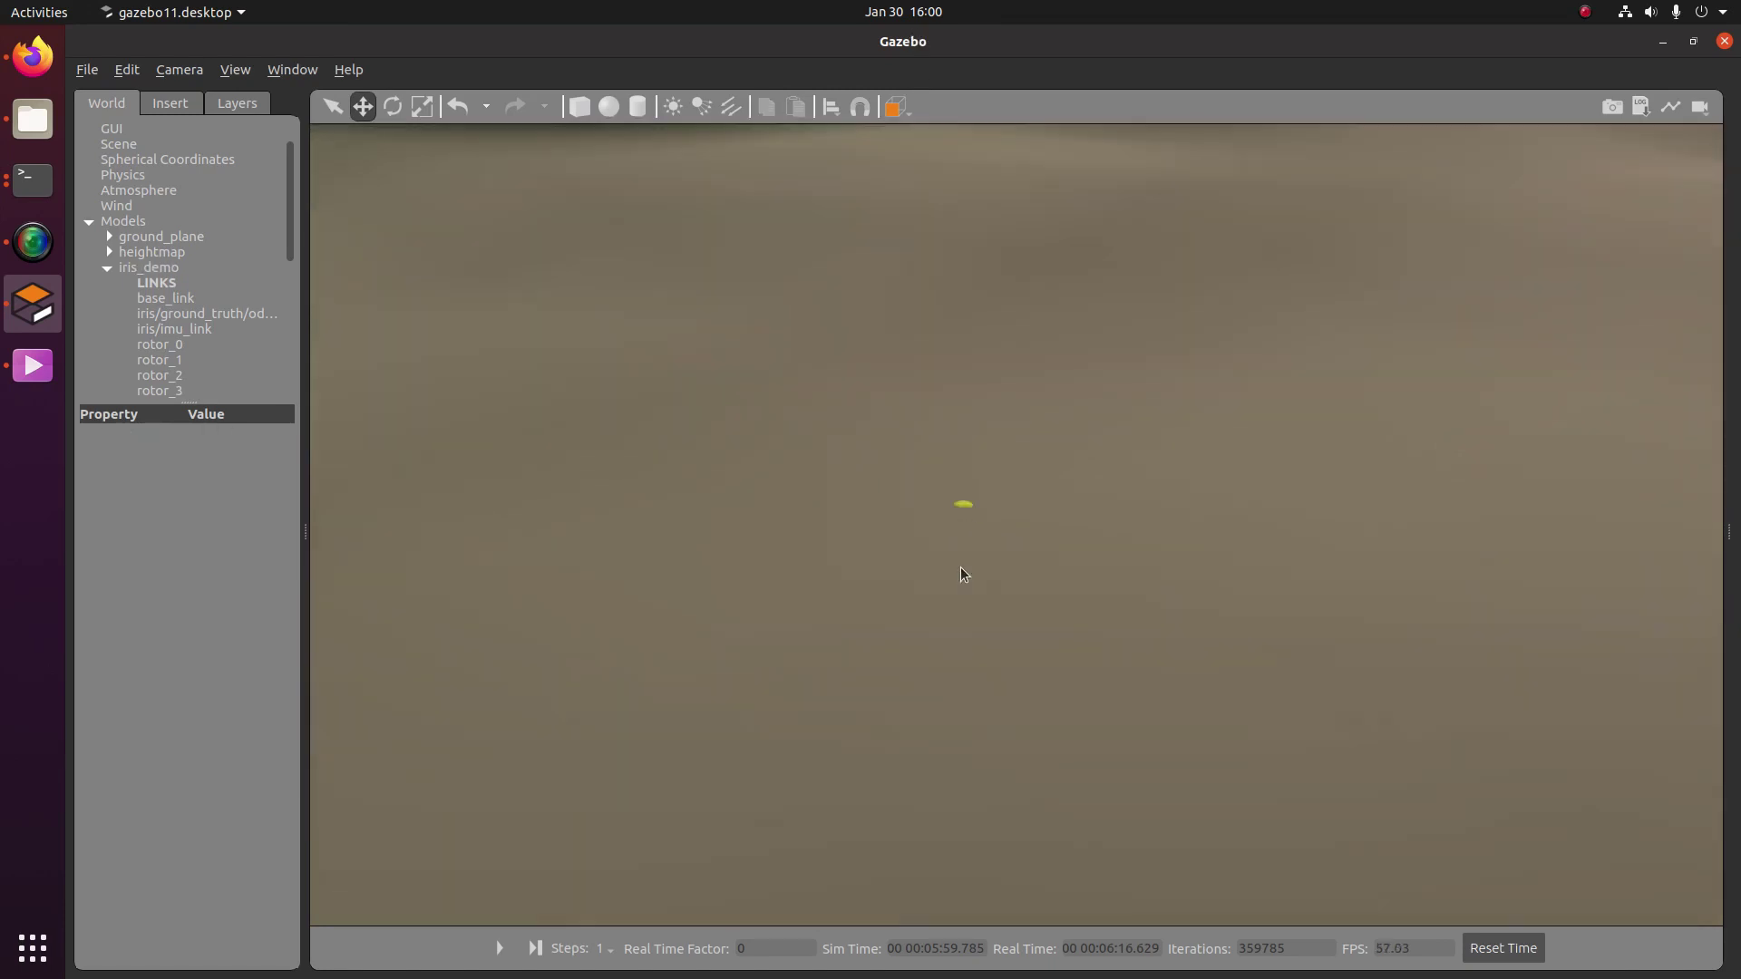
{"action": "scroll", "coordinate": [962, 585], "scroll_direction": "down", "scroll_amount": 8}
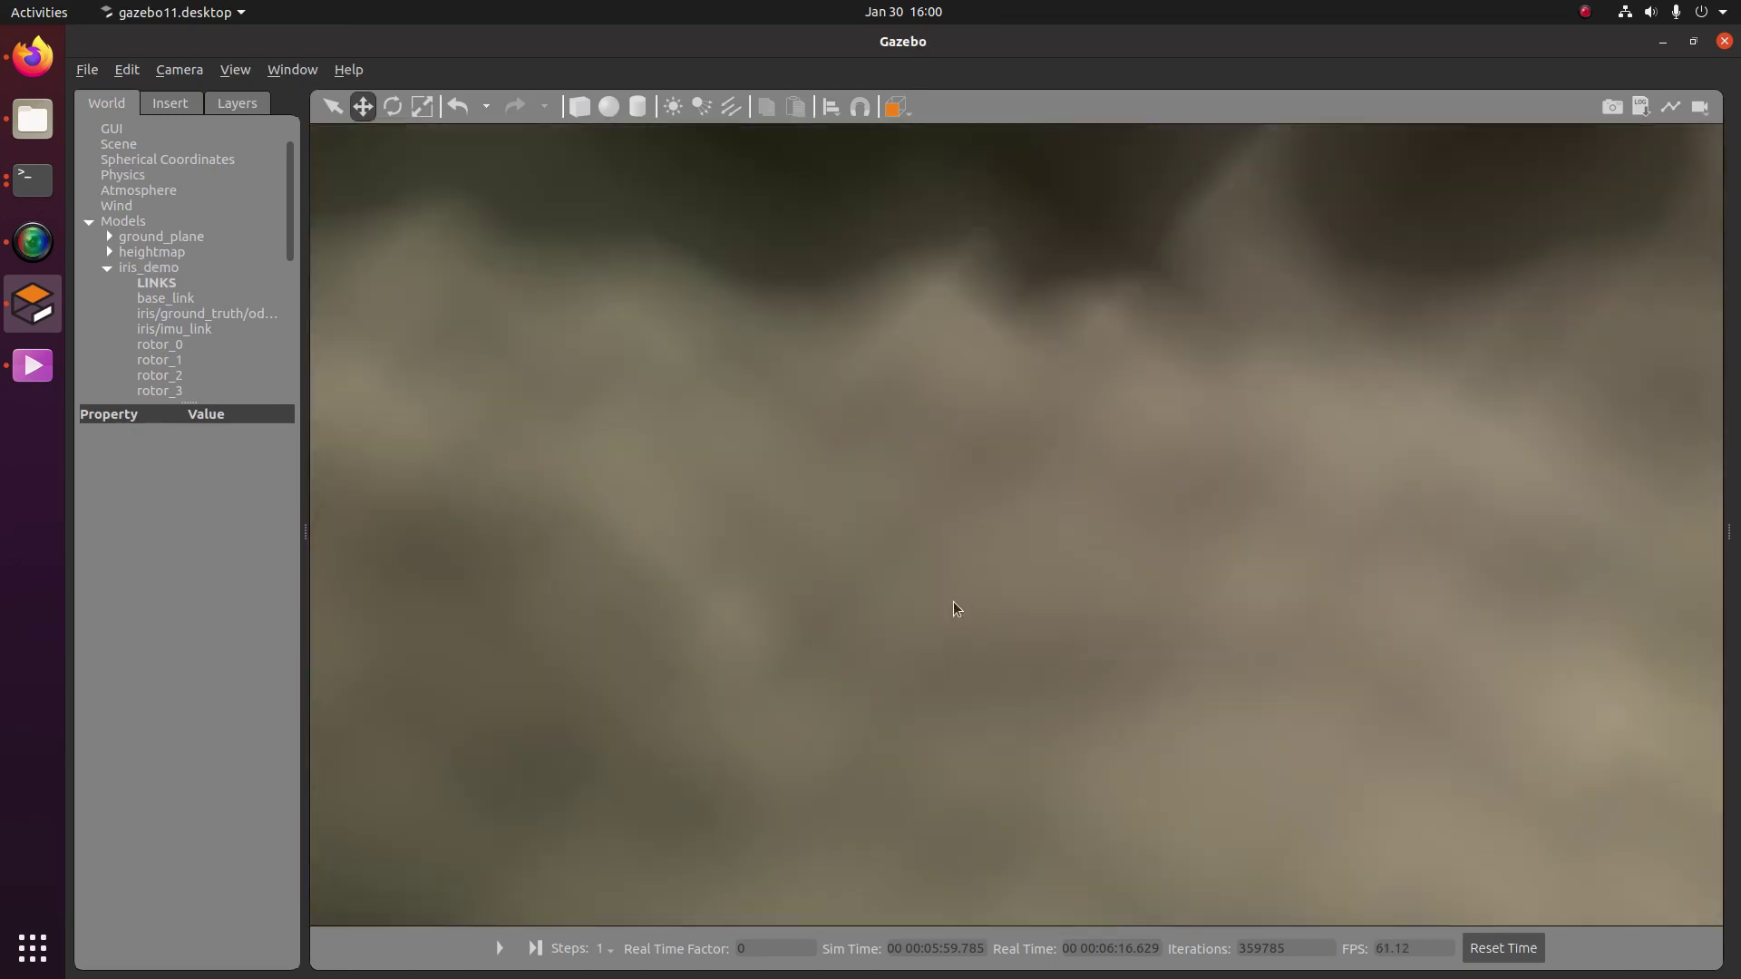
{"action": "scroll", "coordinate": [698, 316], "scroll_direction": "up", "scroll_amount": 10}
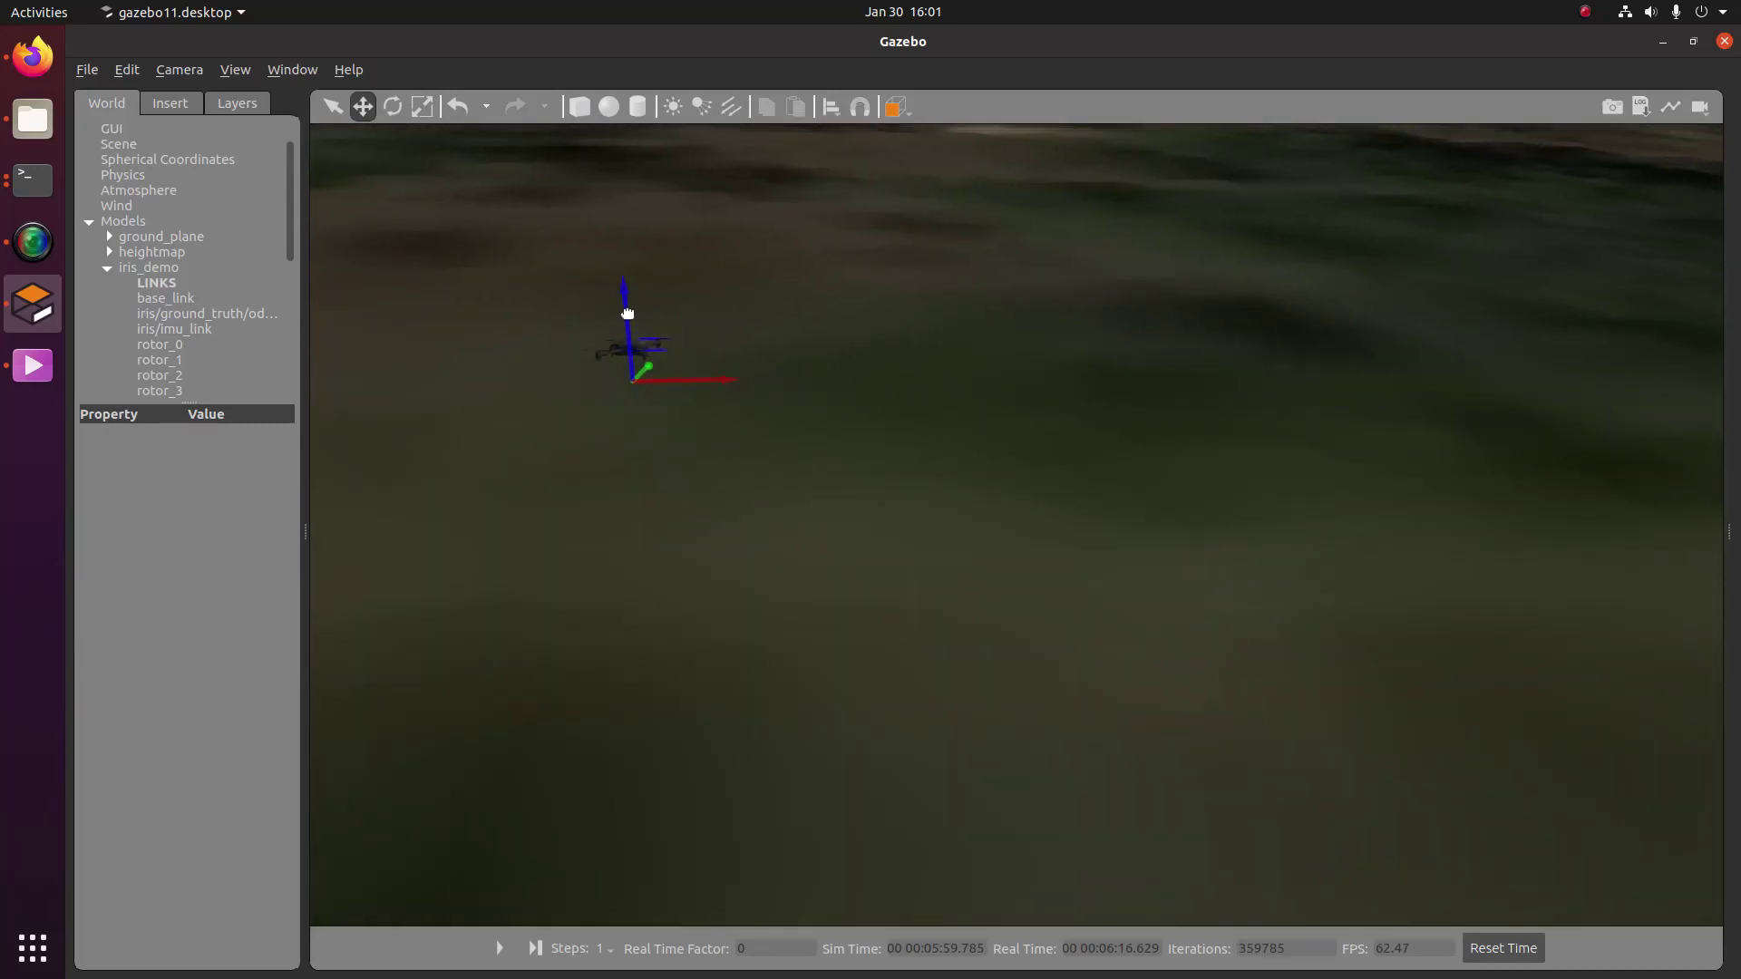
{"action": "left_click", "coordinate": [628, 314]}
{"action": "left_click", "coordinate": [785, 439]}
{"action": "mouse_move", "coordinate": [786, 439]}
{"action": "middle_mouse_down"}
{"action": "mouse_move", "coordinate": [639, 409]}
{"action": "mouse_move", "coordinate": [563, 427]}
{"action": "middle_mouse_up"}
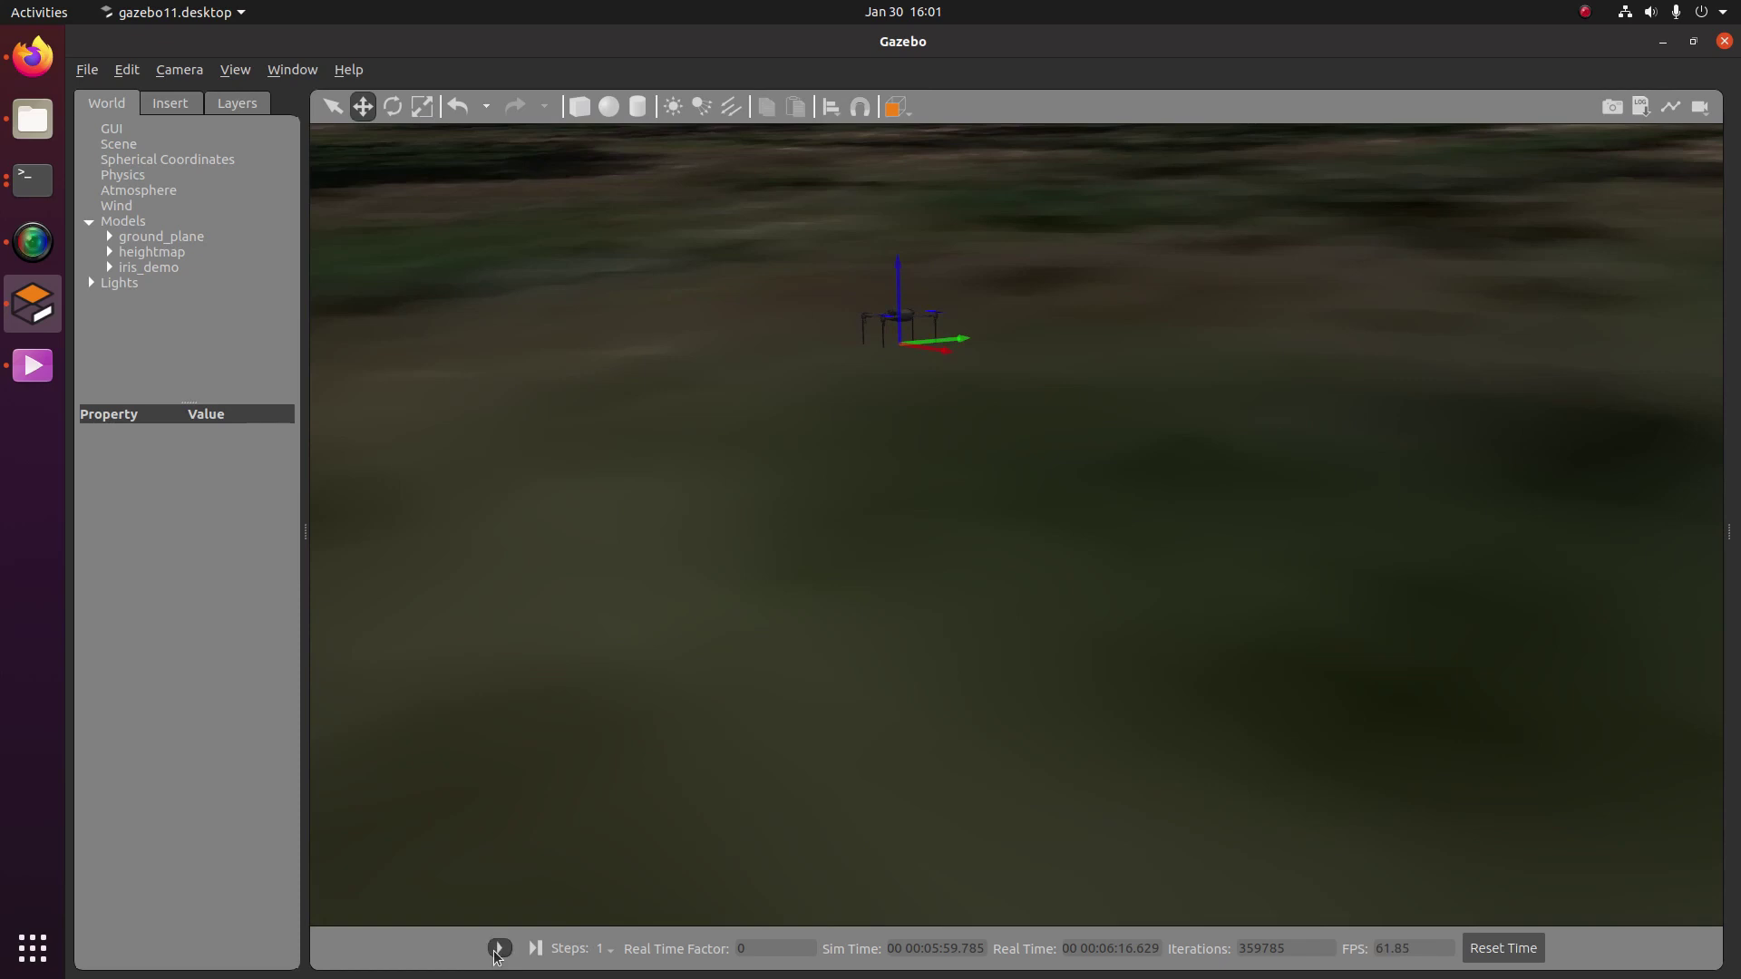
Resume the simulation and switch back to Select mode
{"action": "left_click", "coordinate": [499, 948]}
{"action": "middle_click_drag", "start_coordinate": [912, 789], "coordinate": [730, 417]}
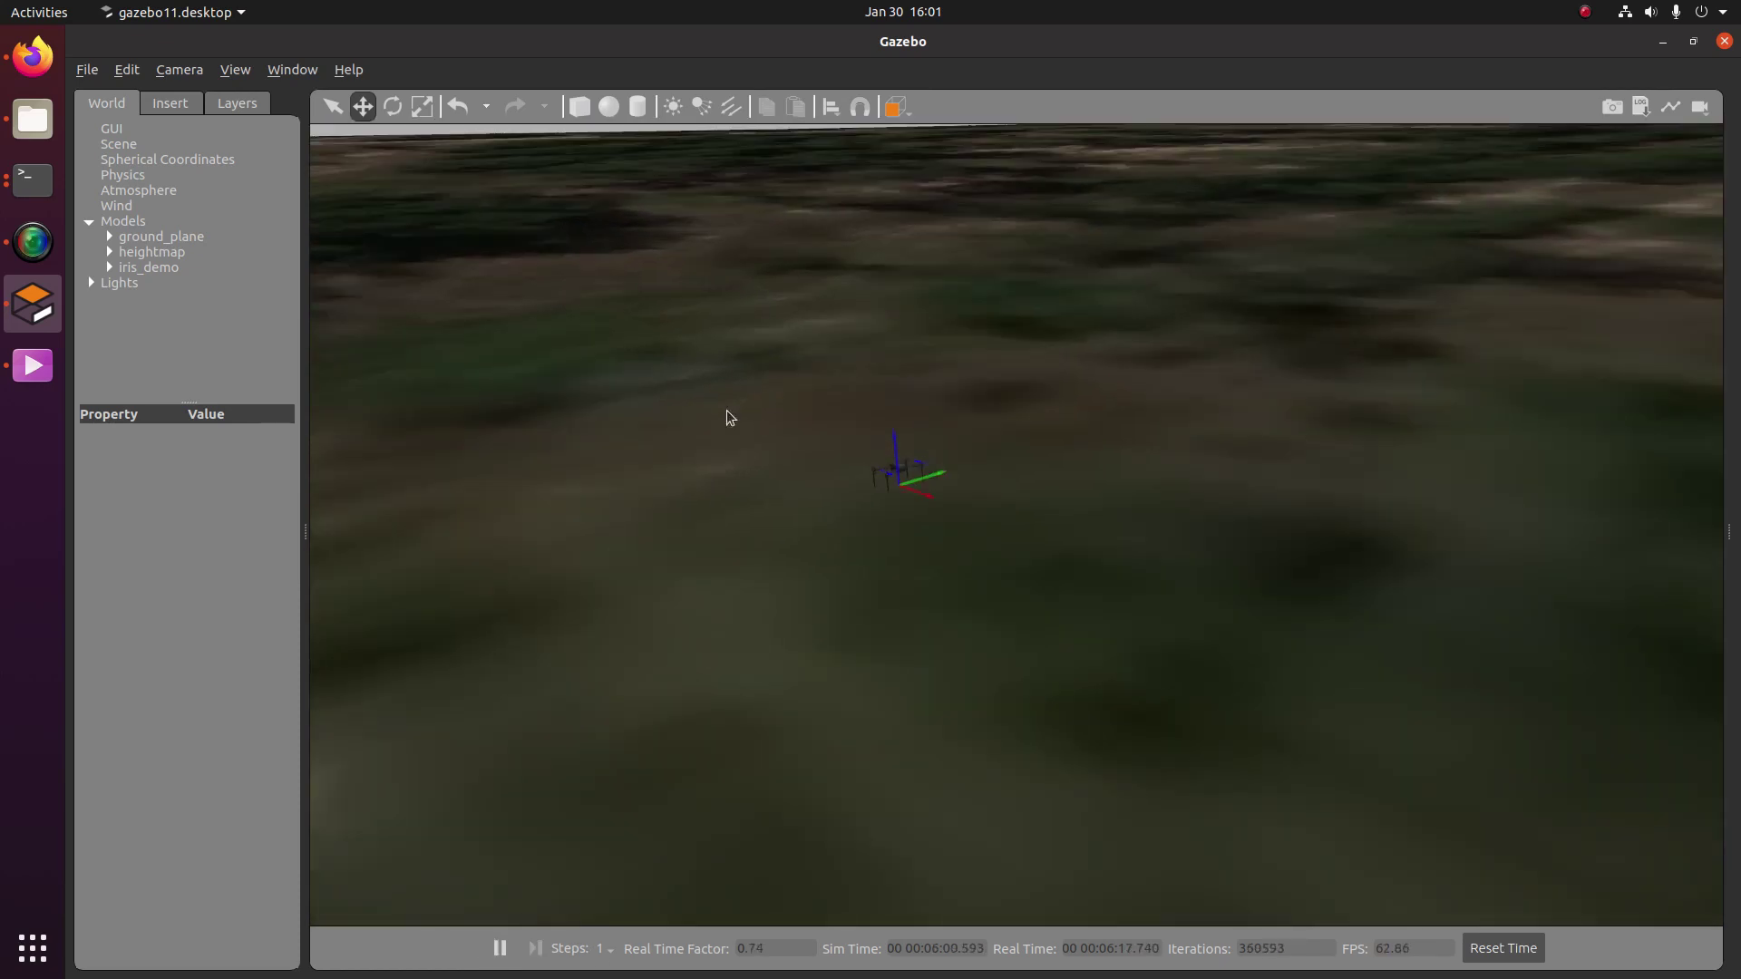
{"action": "left_click", "coordinate": [333, 107]}
{"action": "mouse_move", "coordinate": [889, 382]}
{"action": "middle_mouse_down"}
{"action": "mouse_move", "coordinate": [838, 536]}
{"action": "mouse_move", "coordinate": [875, 537]}
{"action": "middle_mouse_up"}
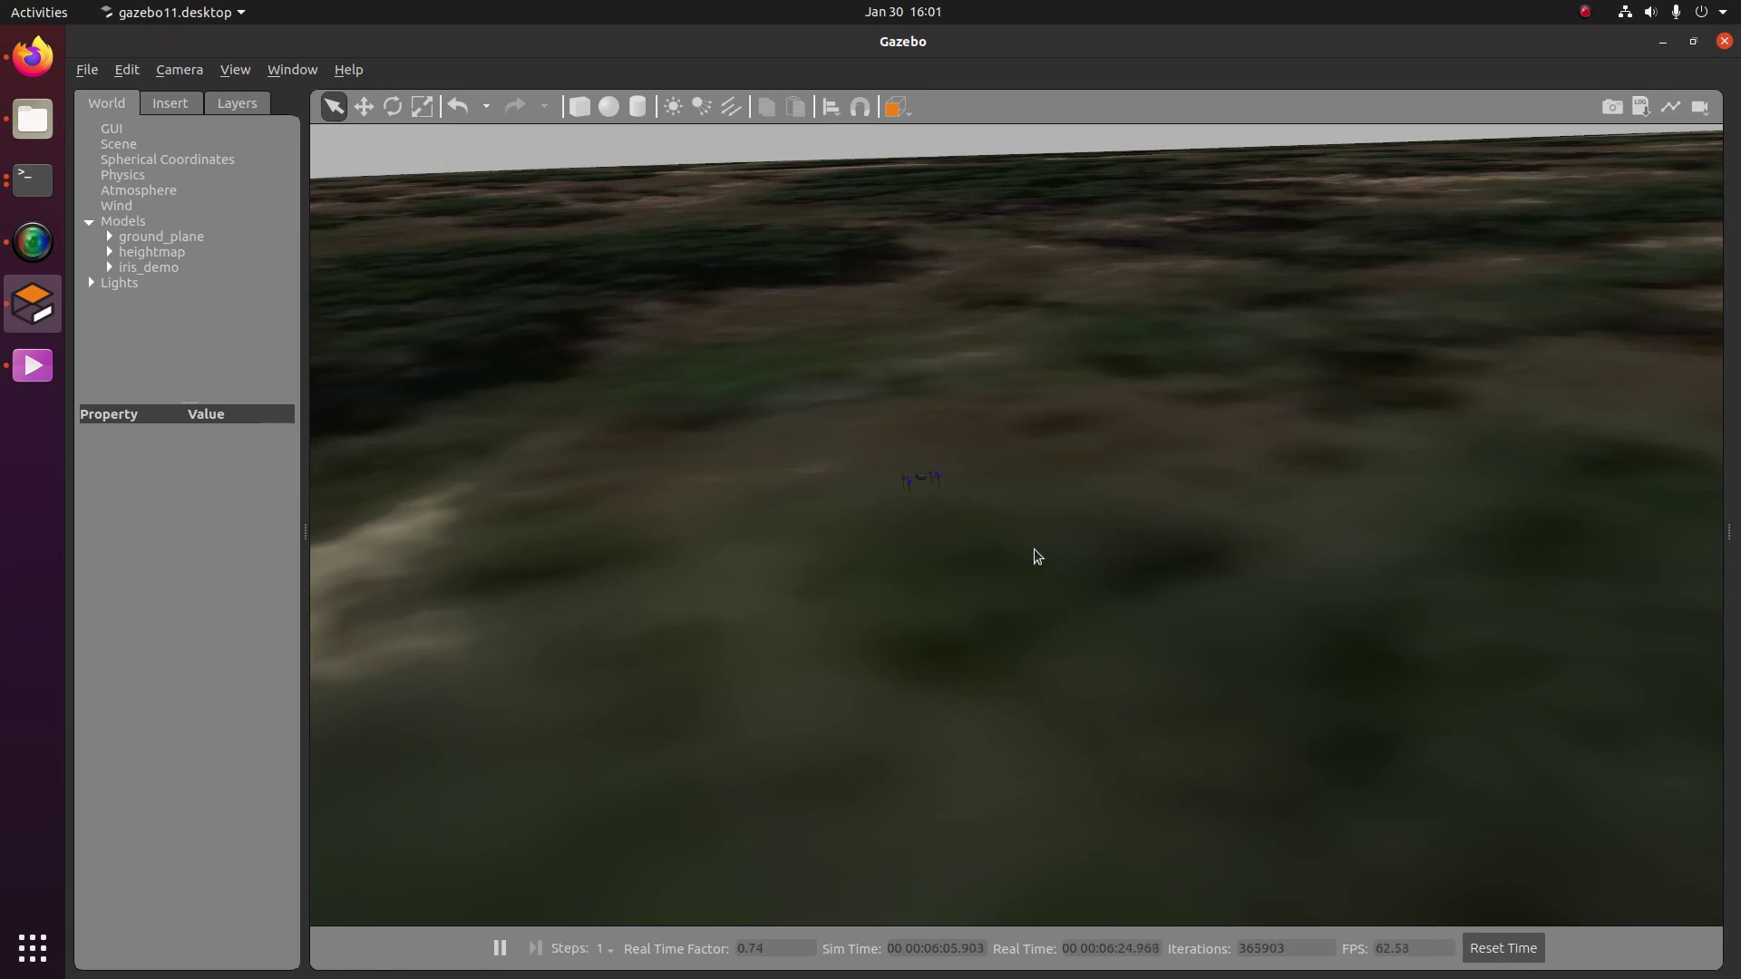
Append -l to the sim_vehicle.py command in the Terminal
{"action": "left_click", "coordinate": [30, 182]}
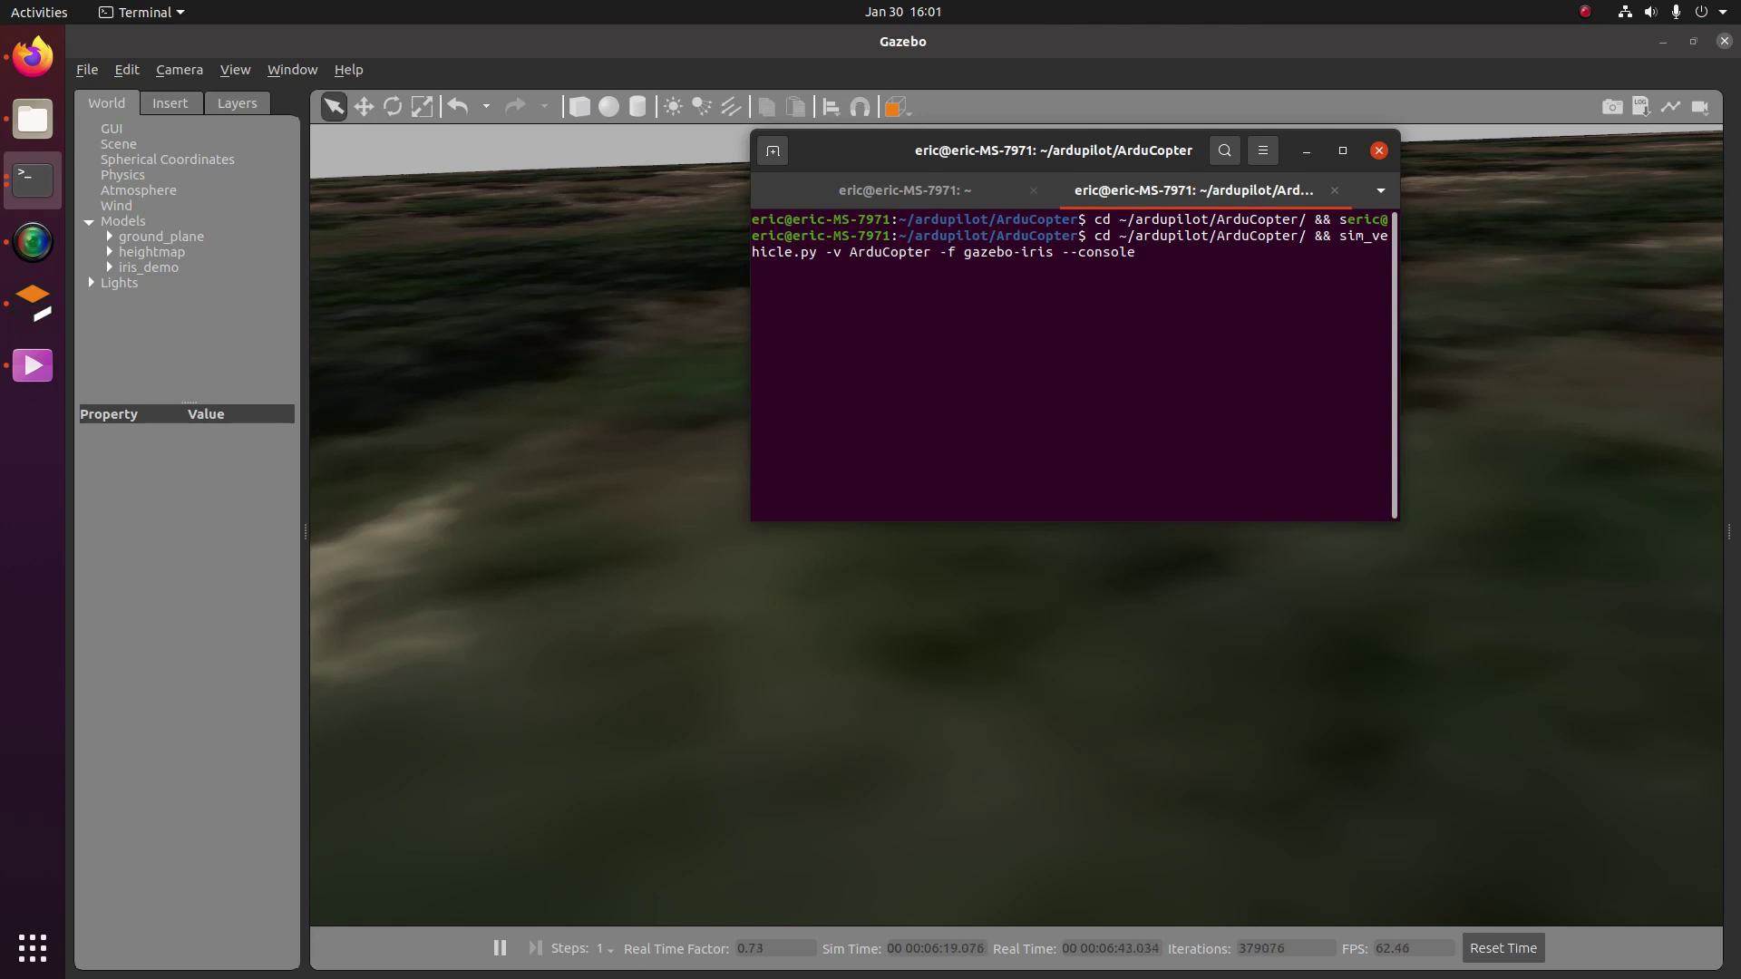
{"action": "type", "text": "-l"}
Copy the coordinates 30.4897,-98.1353 from the terrain generator page and minimise Firefox
{"action": "left_click", "coordinate": [33, 57]}
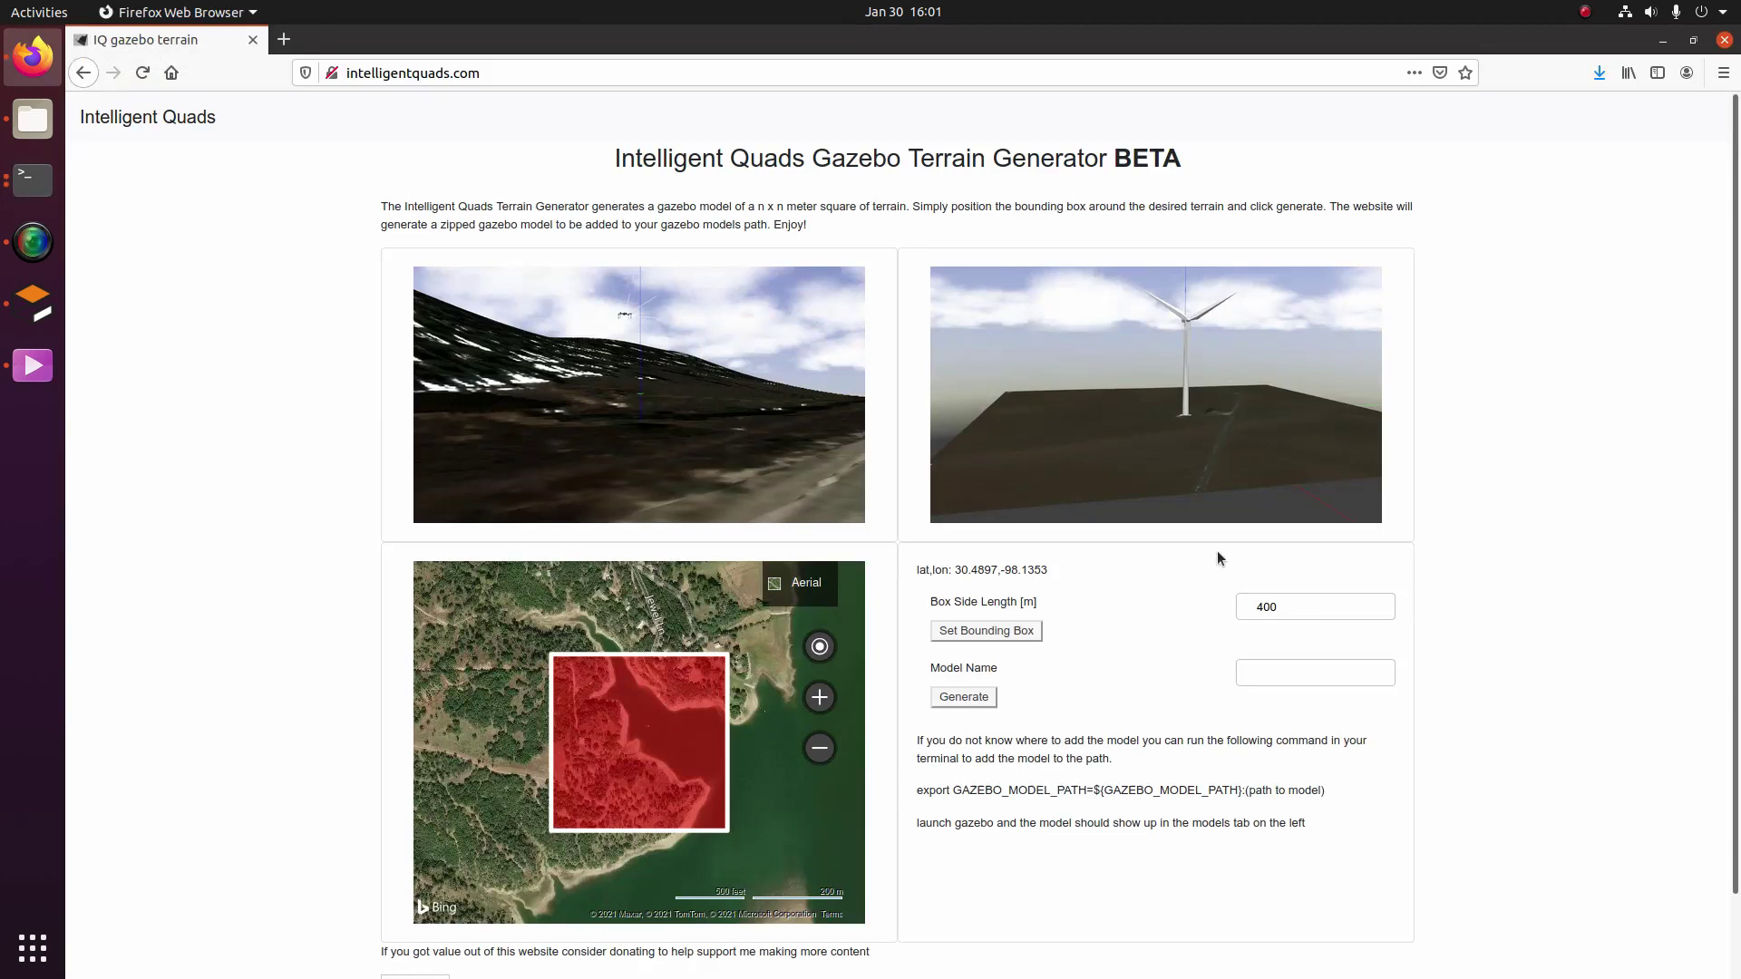
{"action": "left_click_drag", "start_coordinate": [1052, 572], "coordinate": [967, 571]}
{"action": "right_click", "coordinate": [954, 573]}
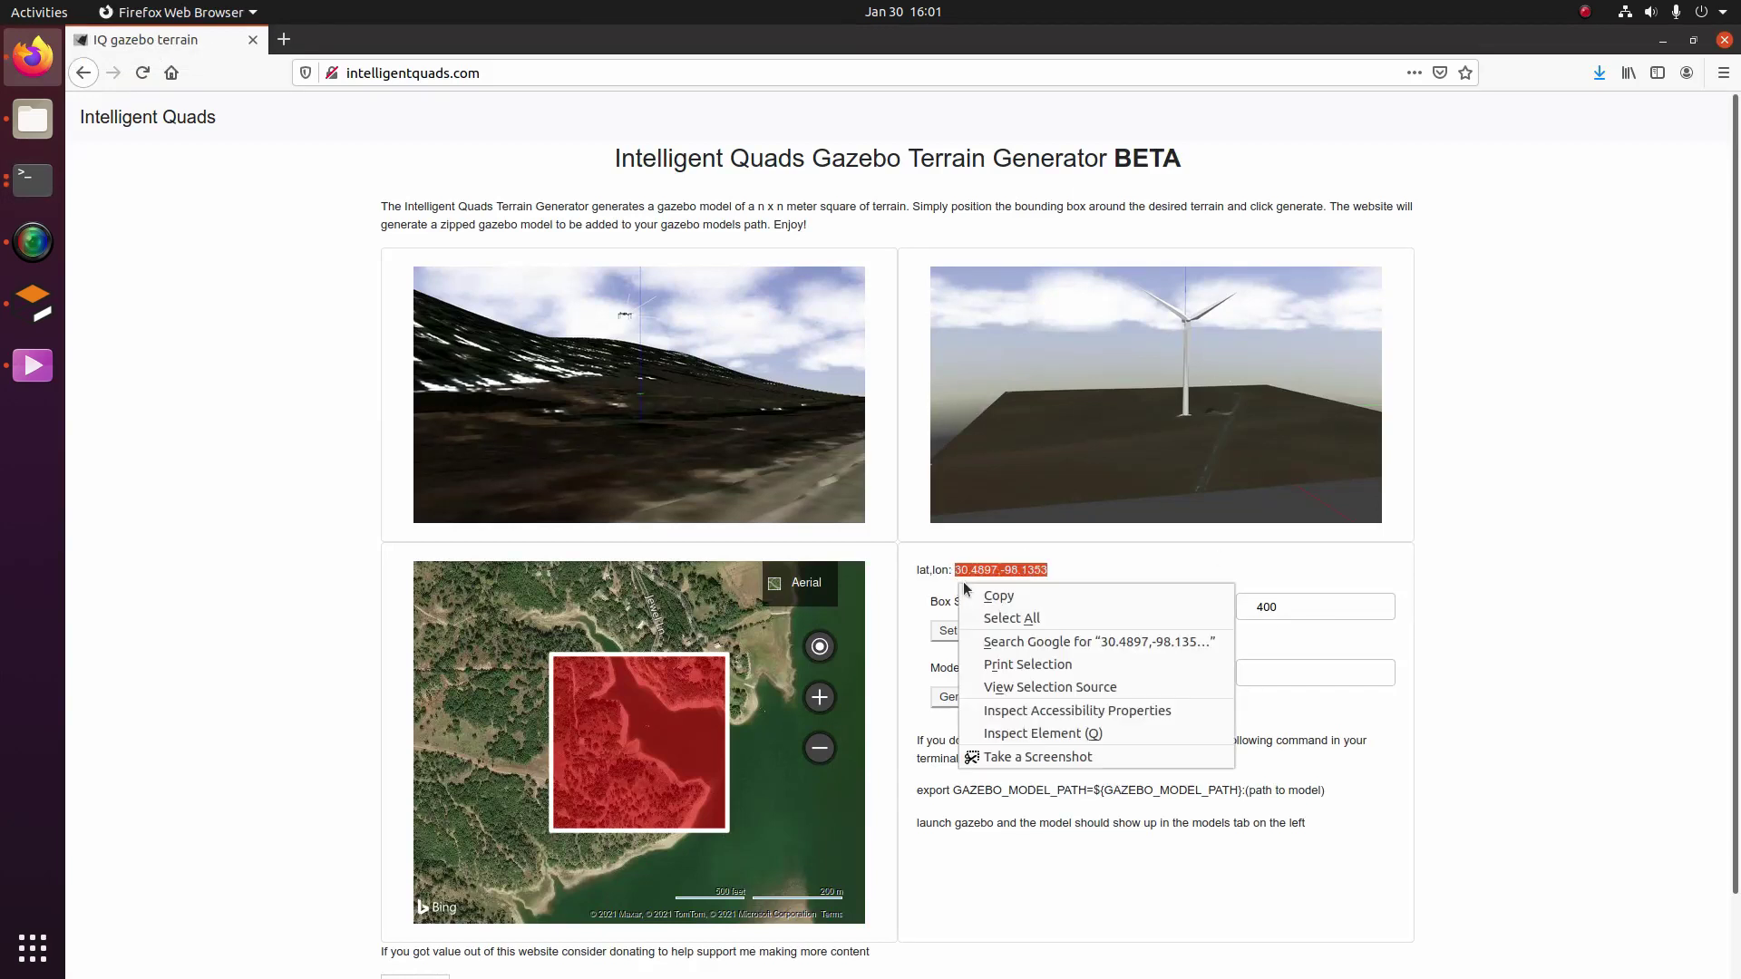
{"action": "left_click", "coordinate": [1006, 595]}
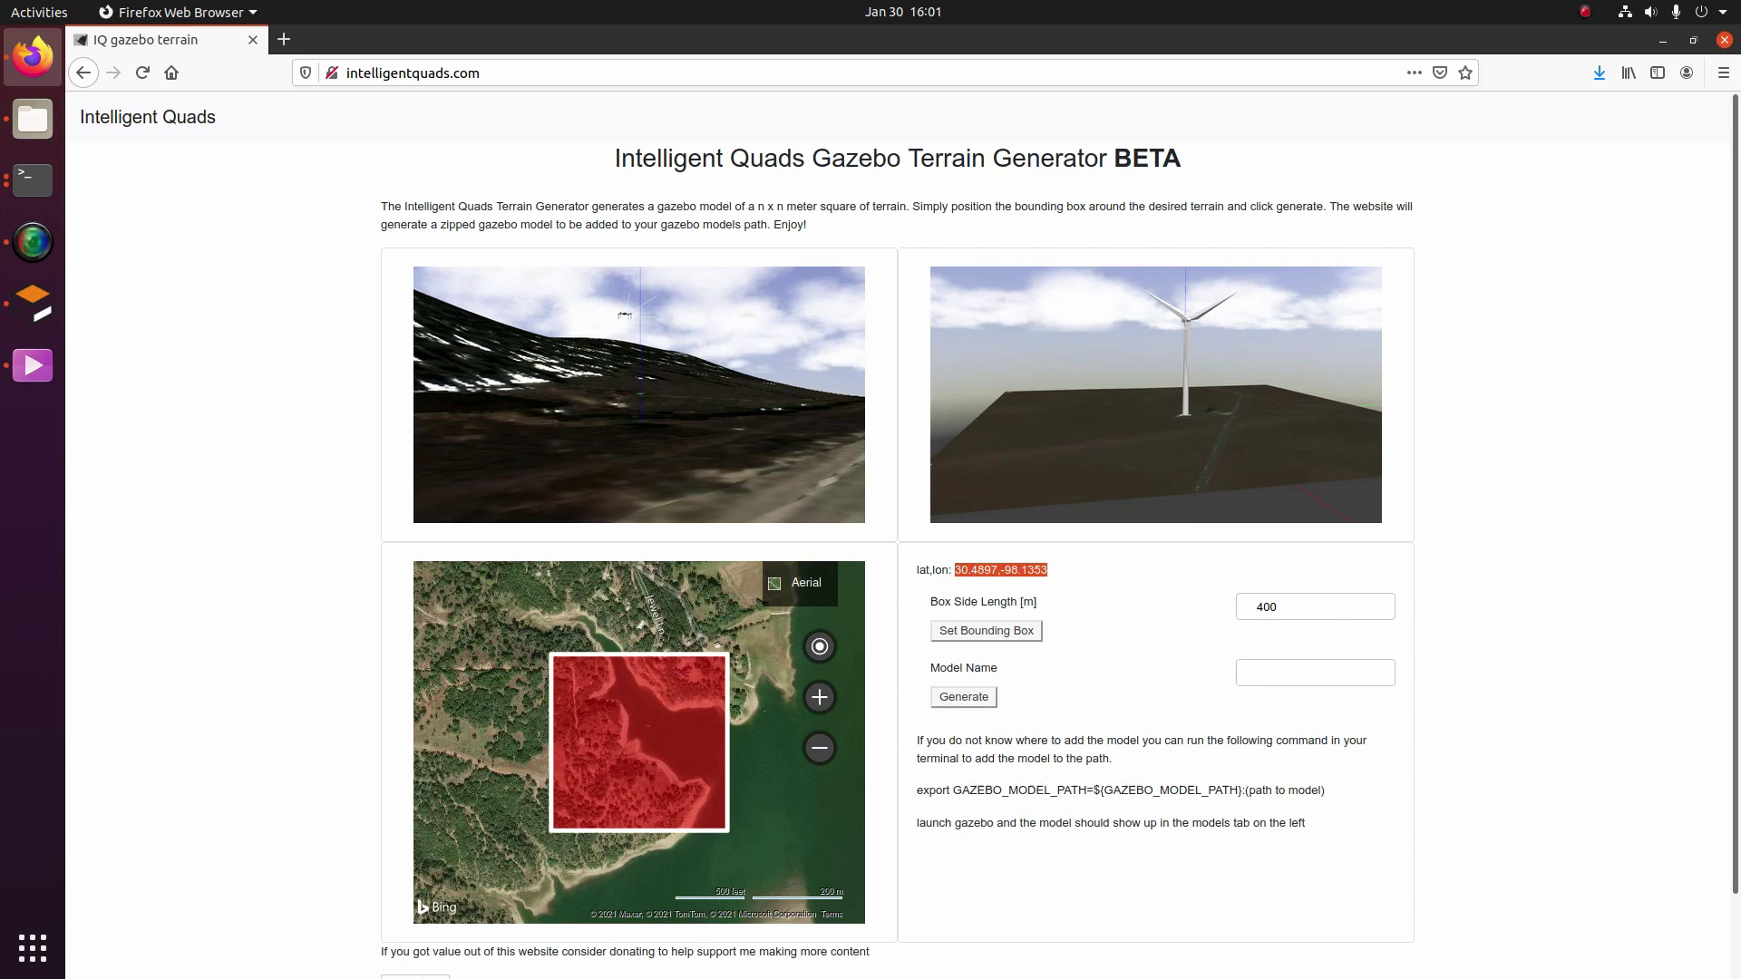
{"action": "left_click", "coordinate": [1662, 41]}
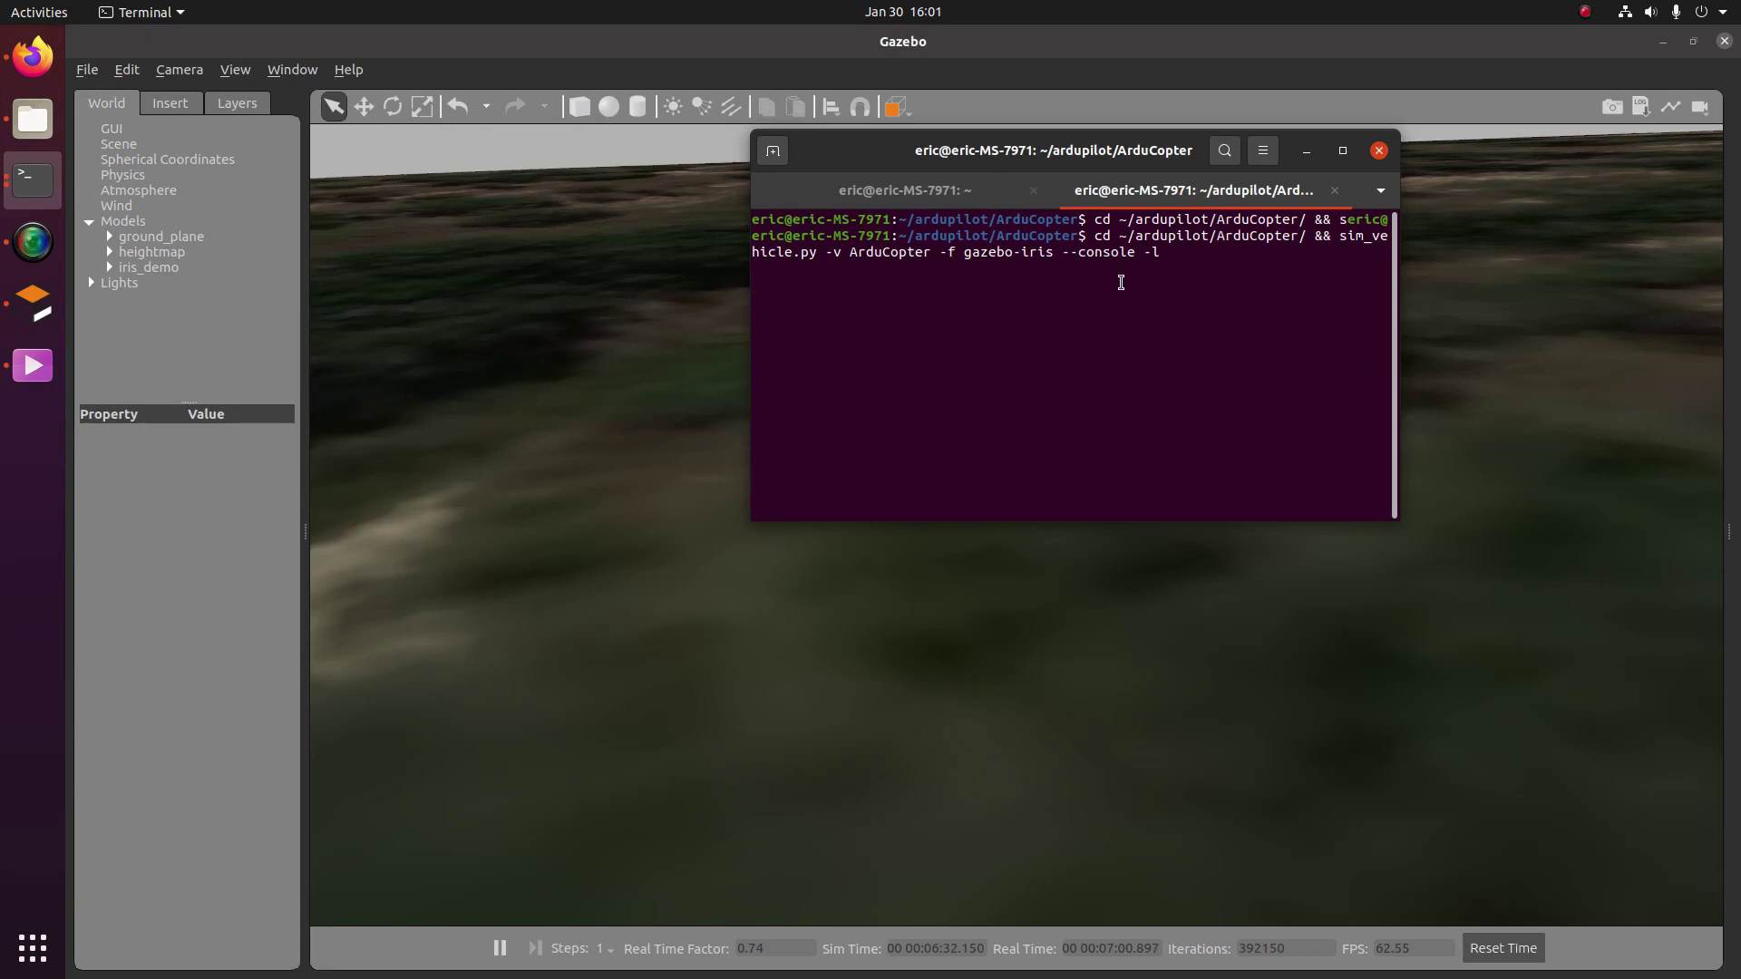
{"action": "key", "text": "alt+Tab"}
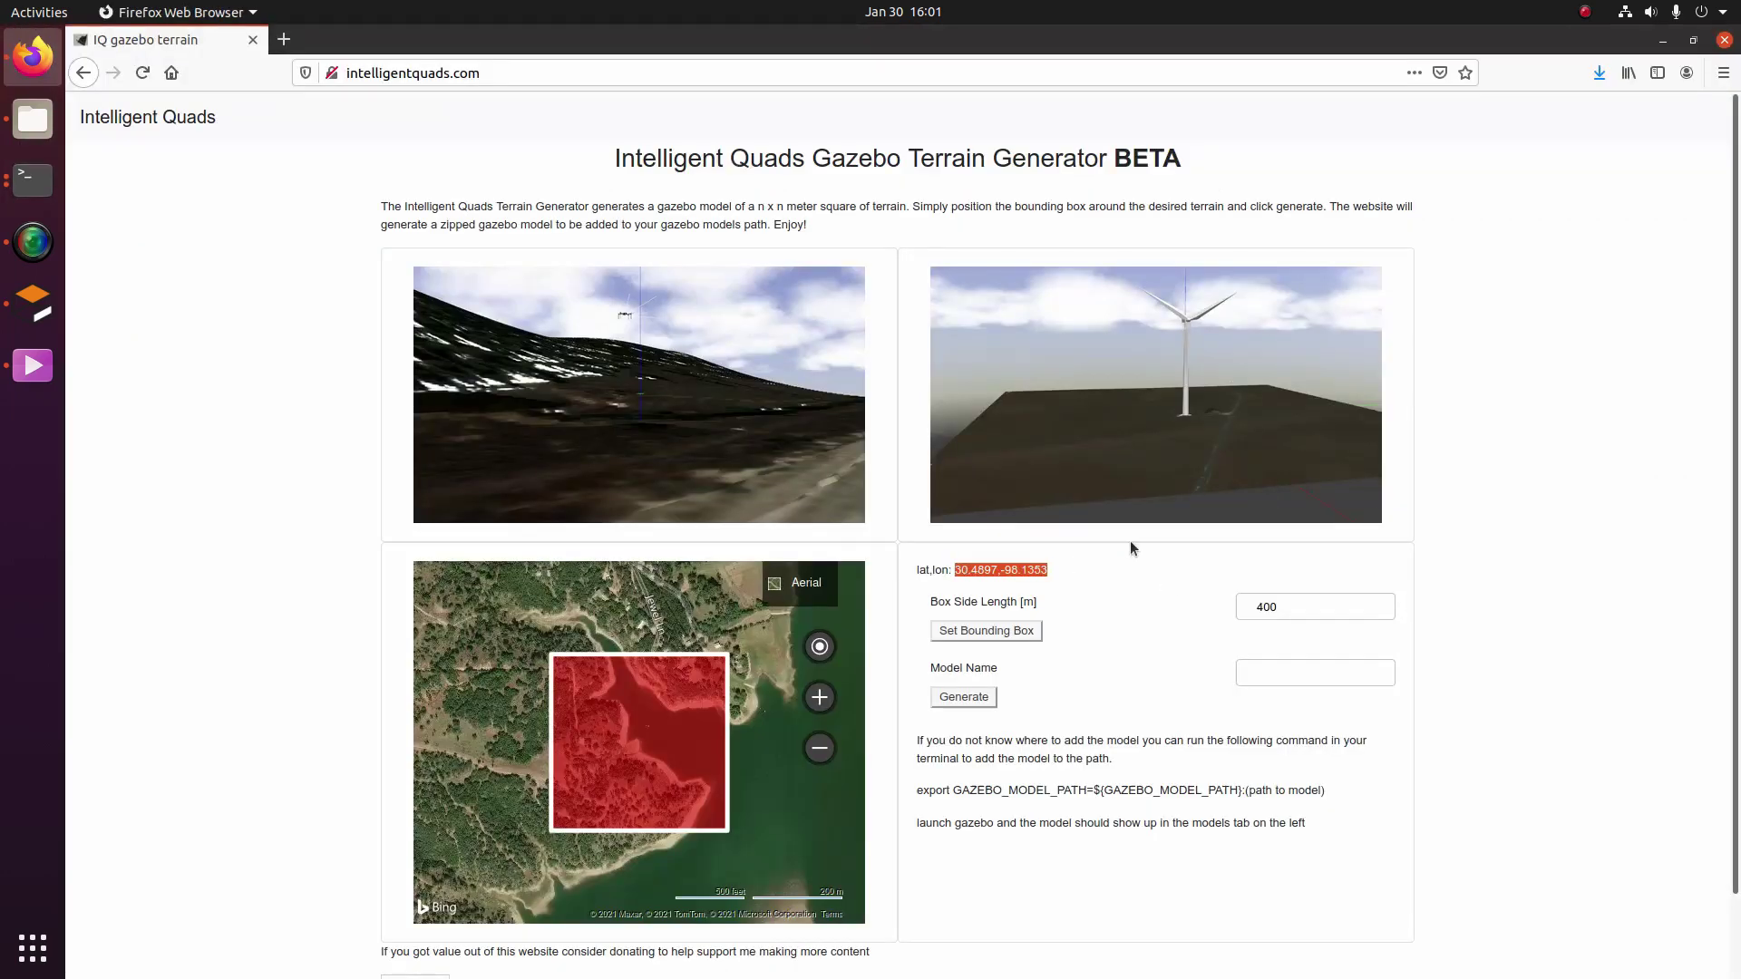
{"action": "left_click", "coordinate": [1653, 54]}
Run sim_vehicle.py with home location -l 30.4897,-98.1353,0,0 to start ArduCopter SITL
{"action": "right_click", "coordinate": [1177, 257]}
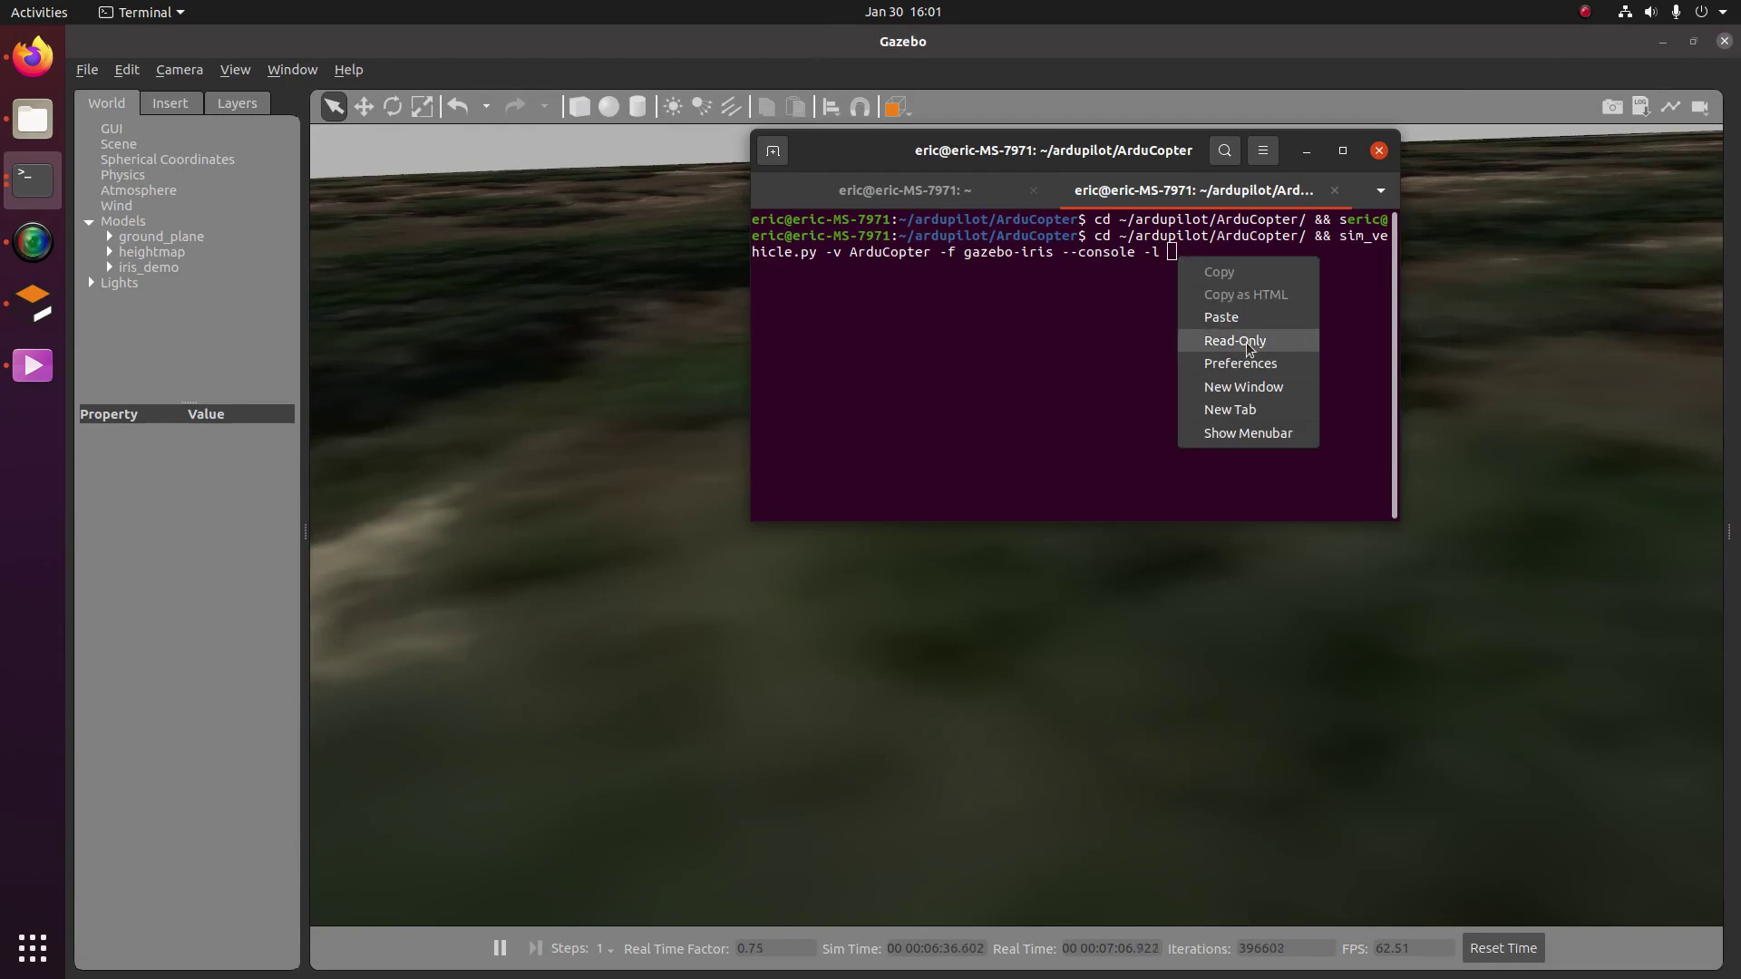
{"action": "left_click", "coordinate": [1215, 317]}
{"action": "type", "text": ",-98.1353,"}
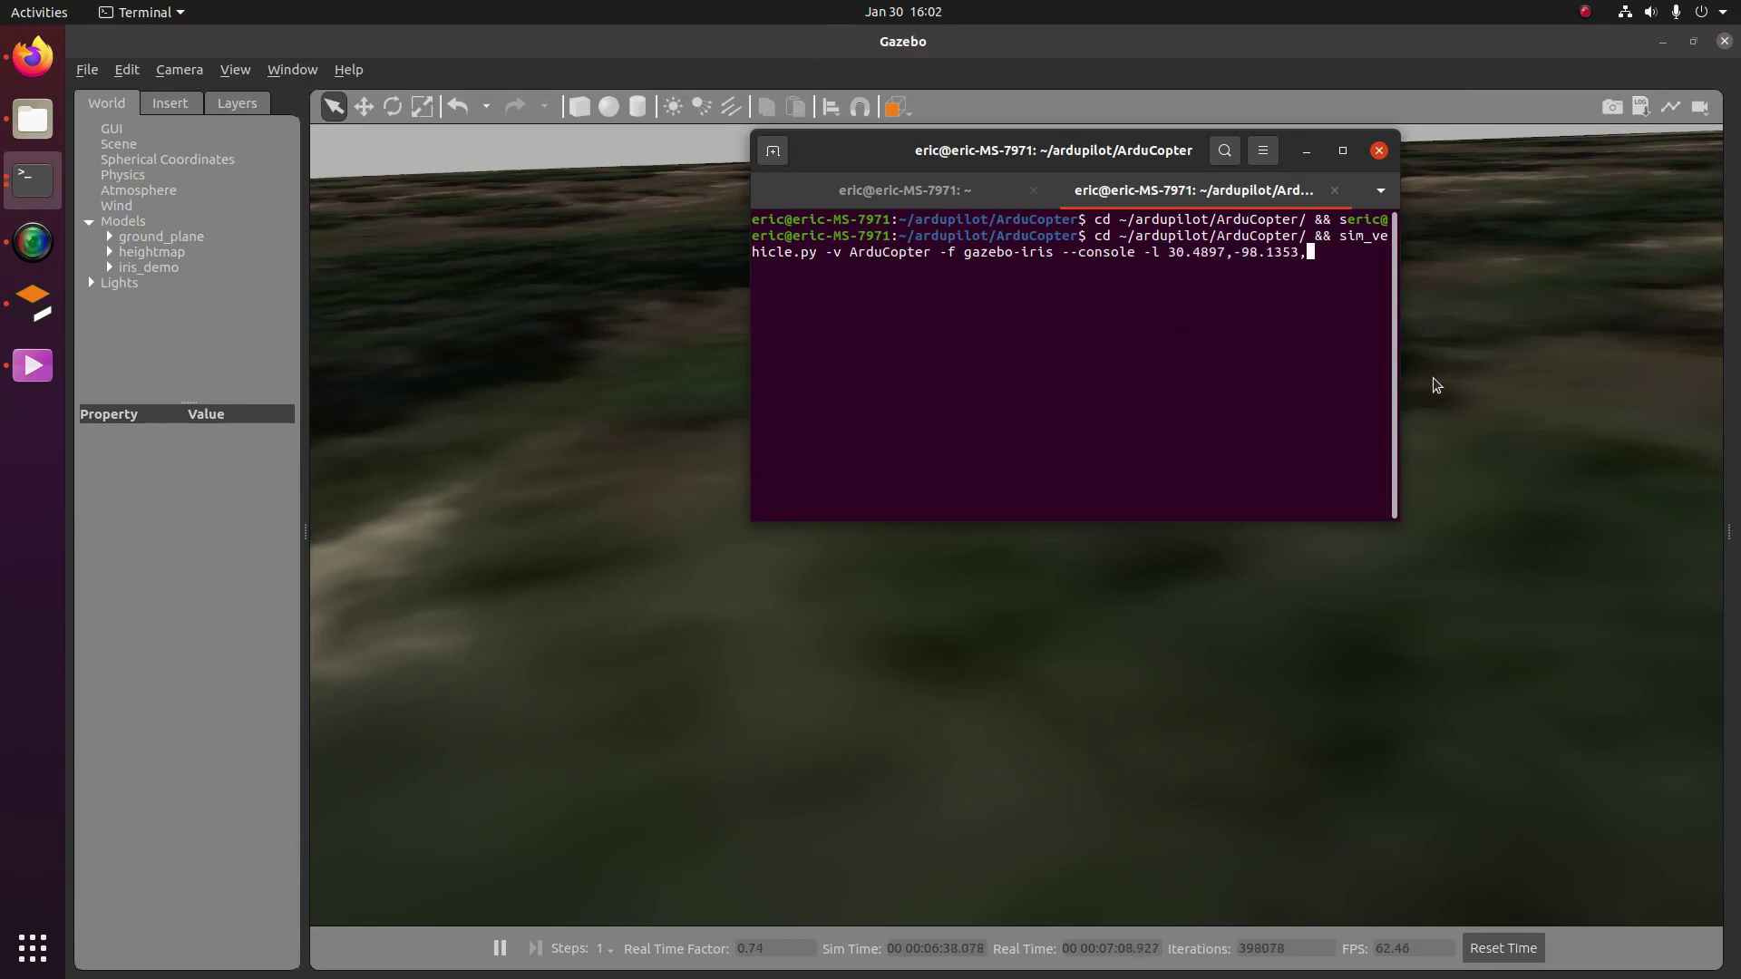
{"action": "type", "text": "0,0"}
{"action": "key", "text": "Return"}
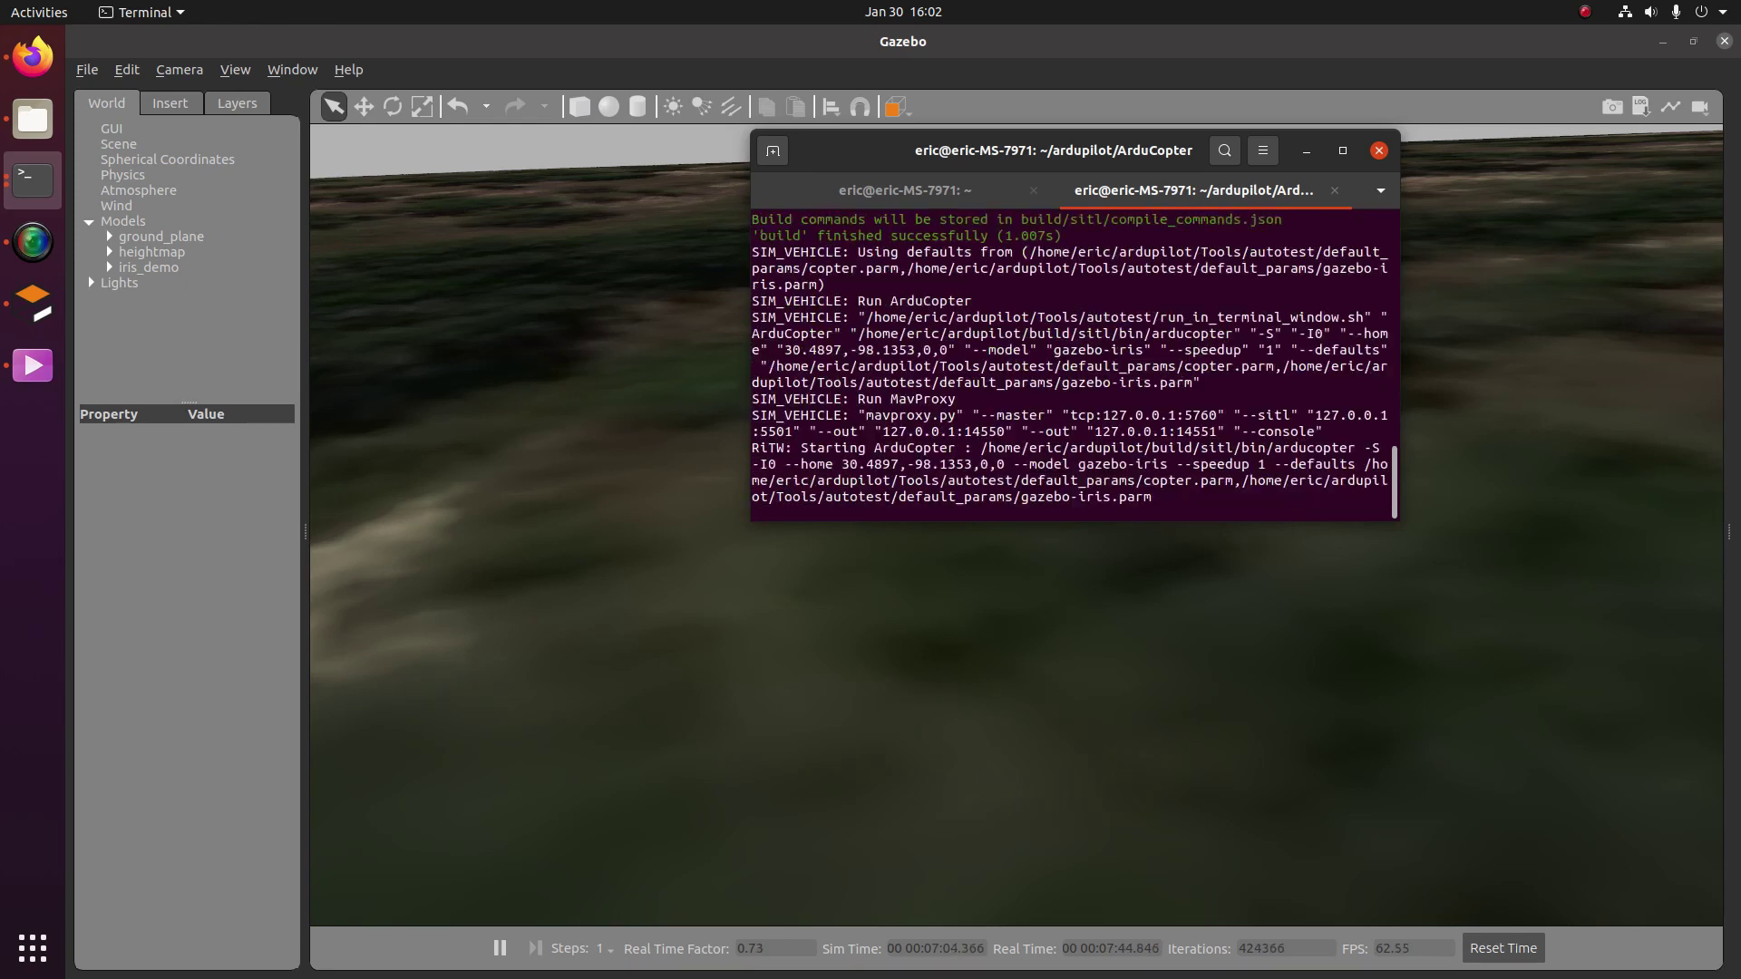
Open a new terminal tab and change into the Downloads folder
{"action": "left_click", "coordinate": [1348, 402]}
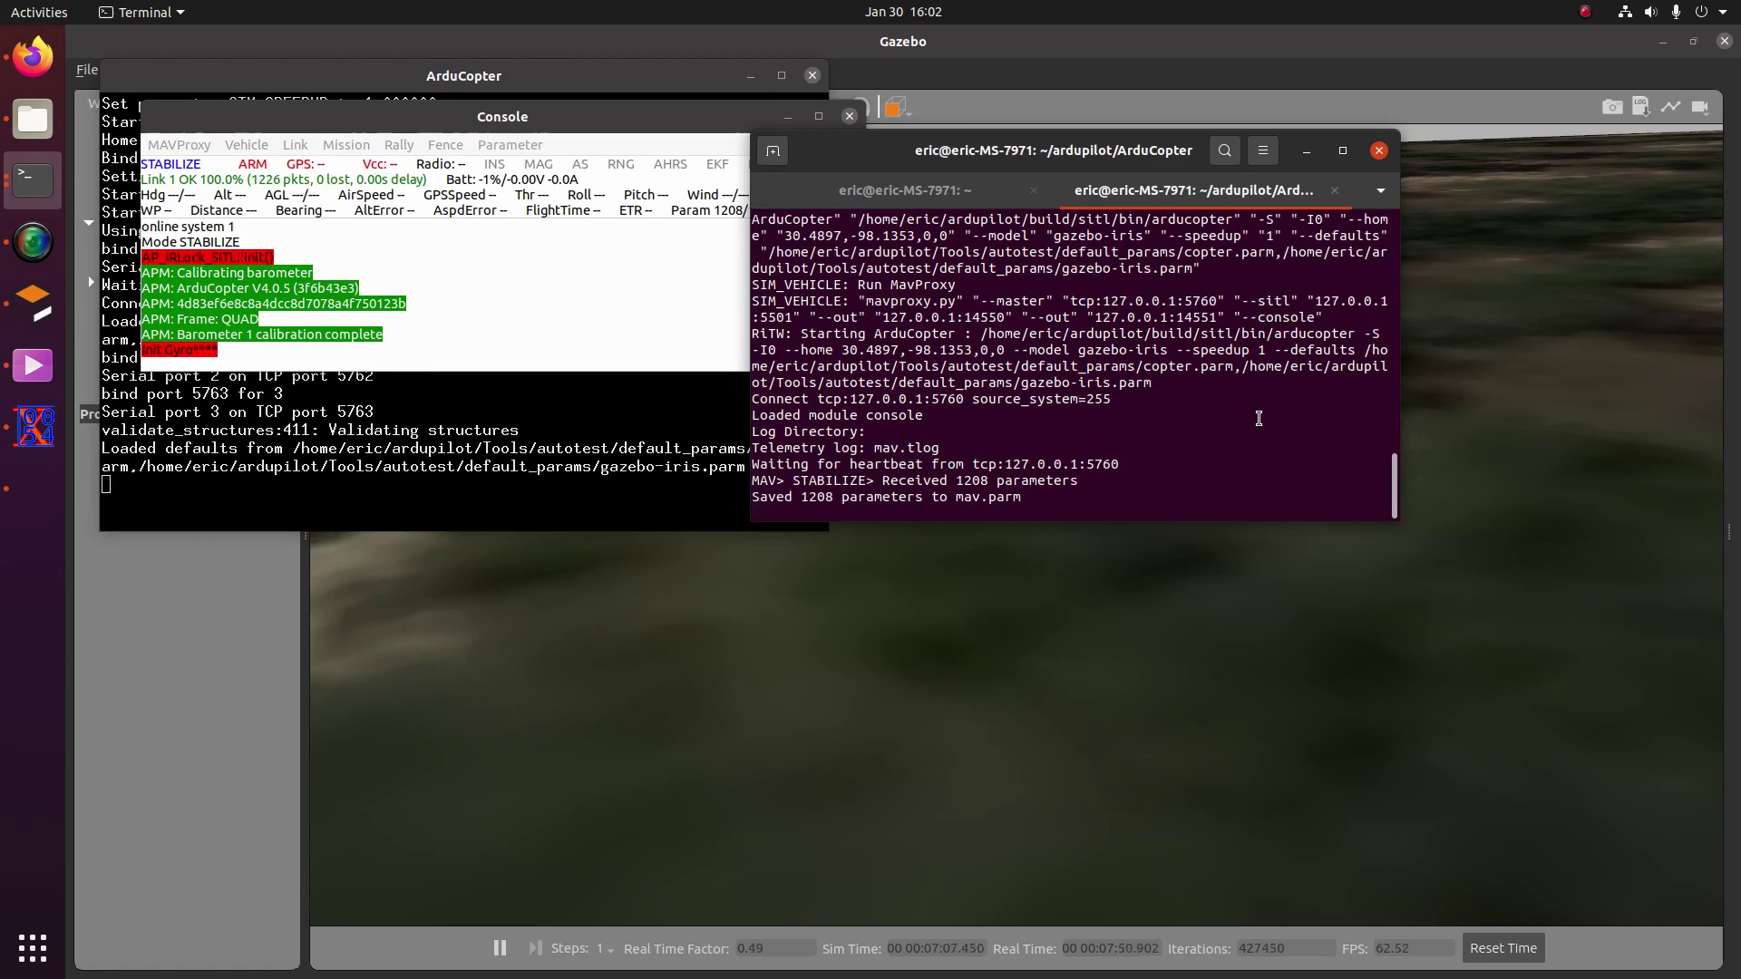
{"action": "key", "text": "ctrl+shift+t"}
{"action": "type", "text": "c"}
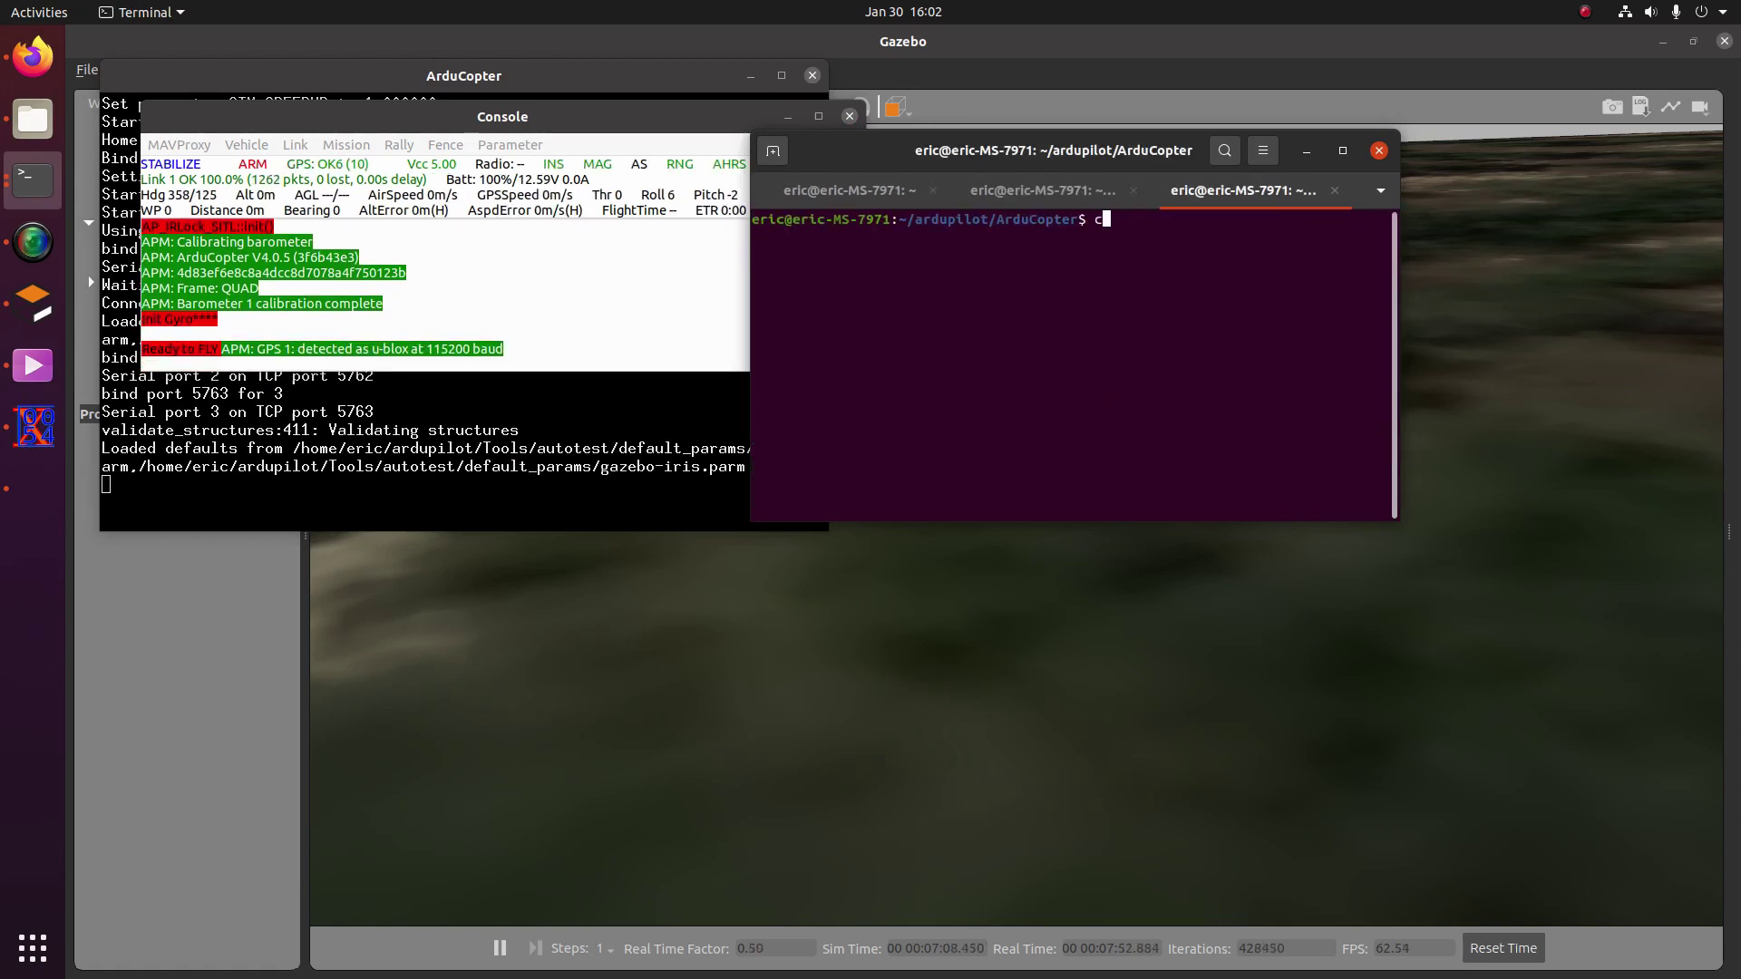
{"action": "type", "text": "d"}
{"action": "key", "text": "Return"}
{"action": "type", "text": "cd Do"}
{"action": "key", "text": "Tab"}
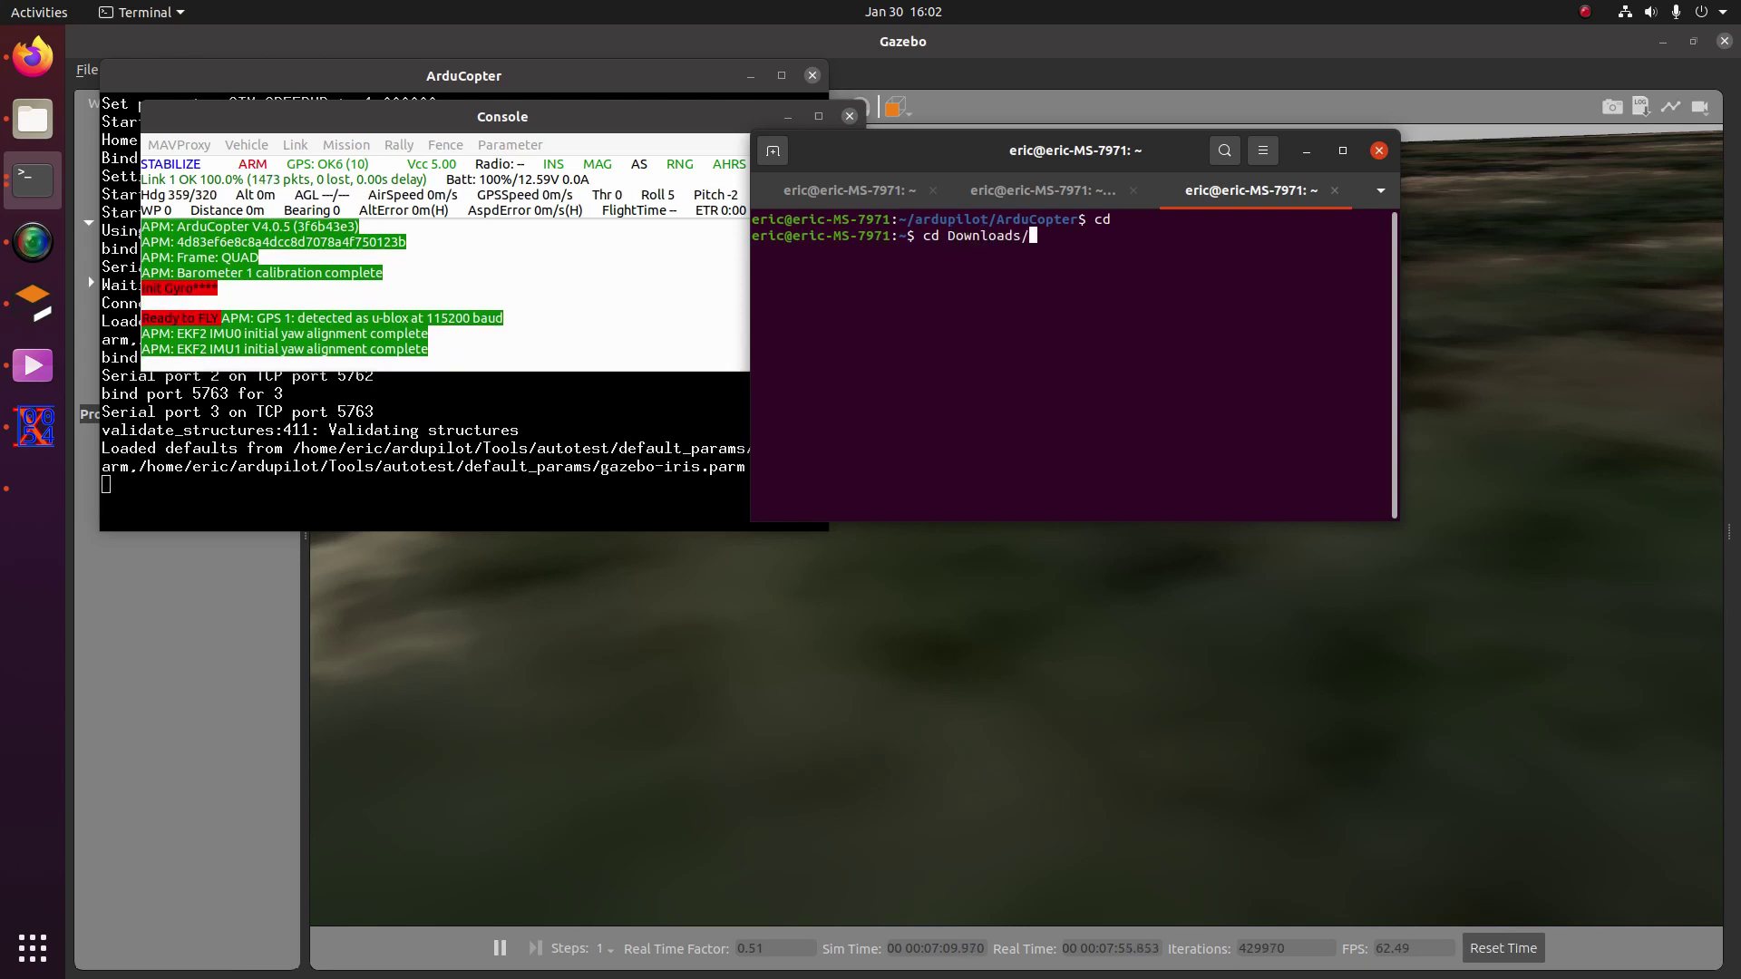
{"action": "key", "text": "Return"}
Launch ./QGroundControl.AppImage and dismiss the firmware version warning
{"action": "type", "text": "./QG"}
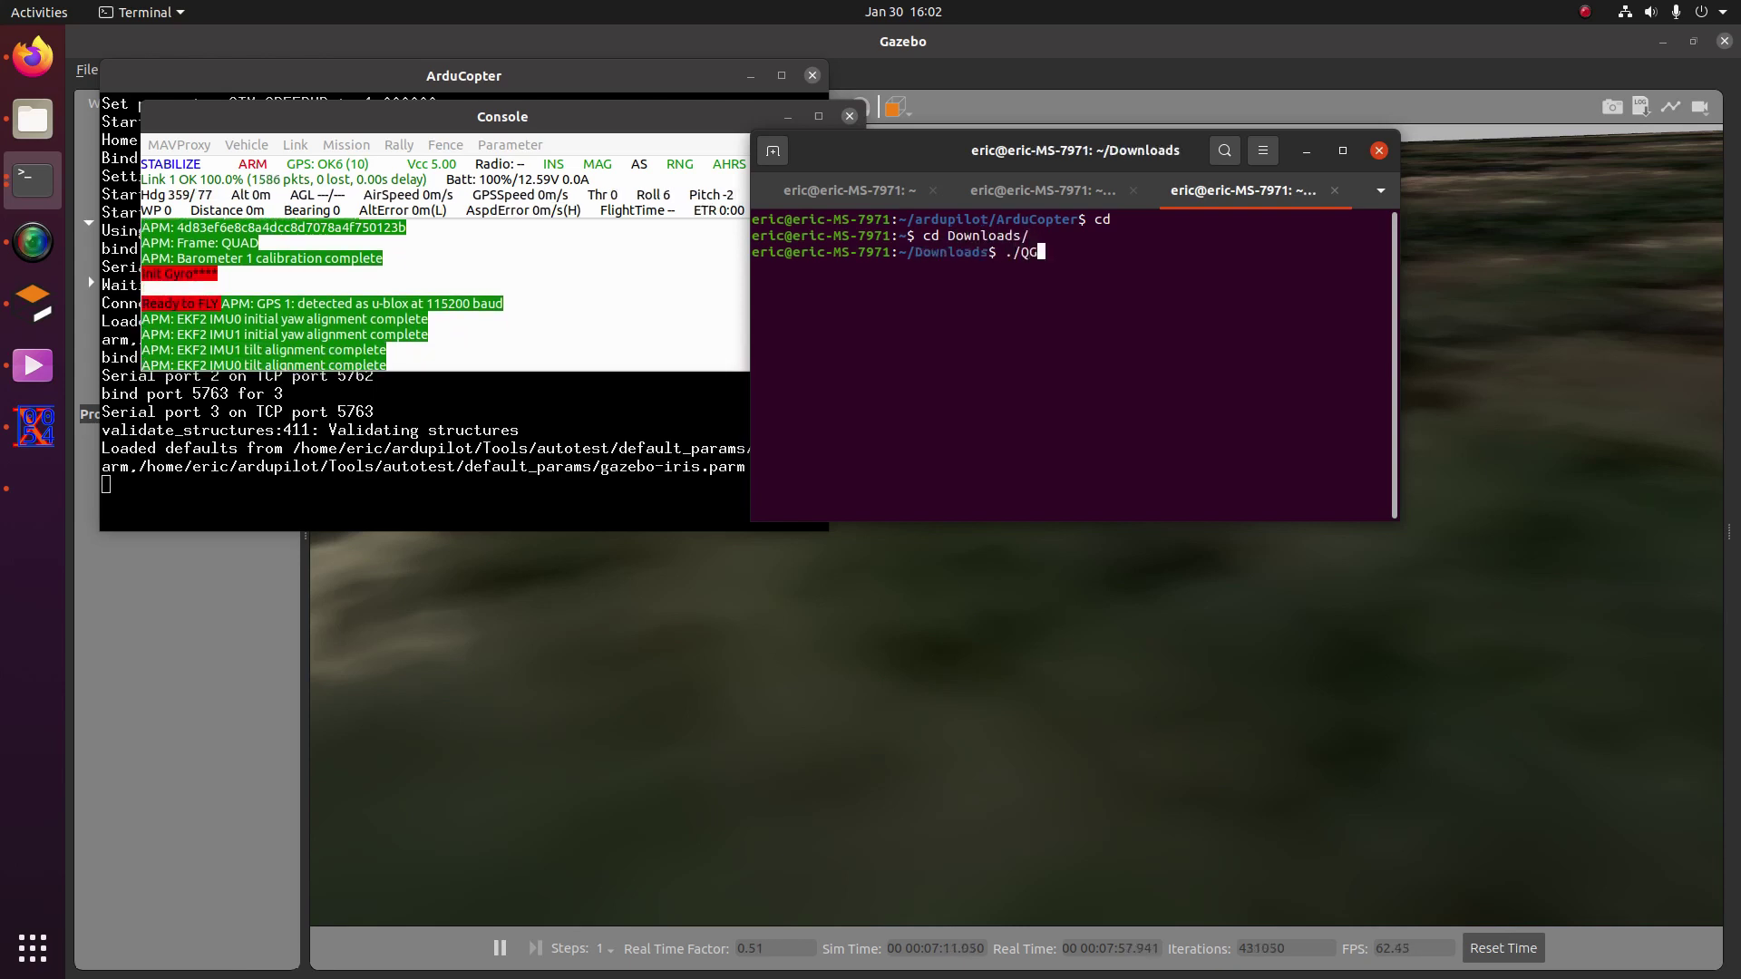
{"action": "key", "text": "Tab"}
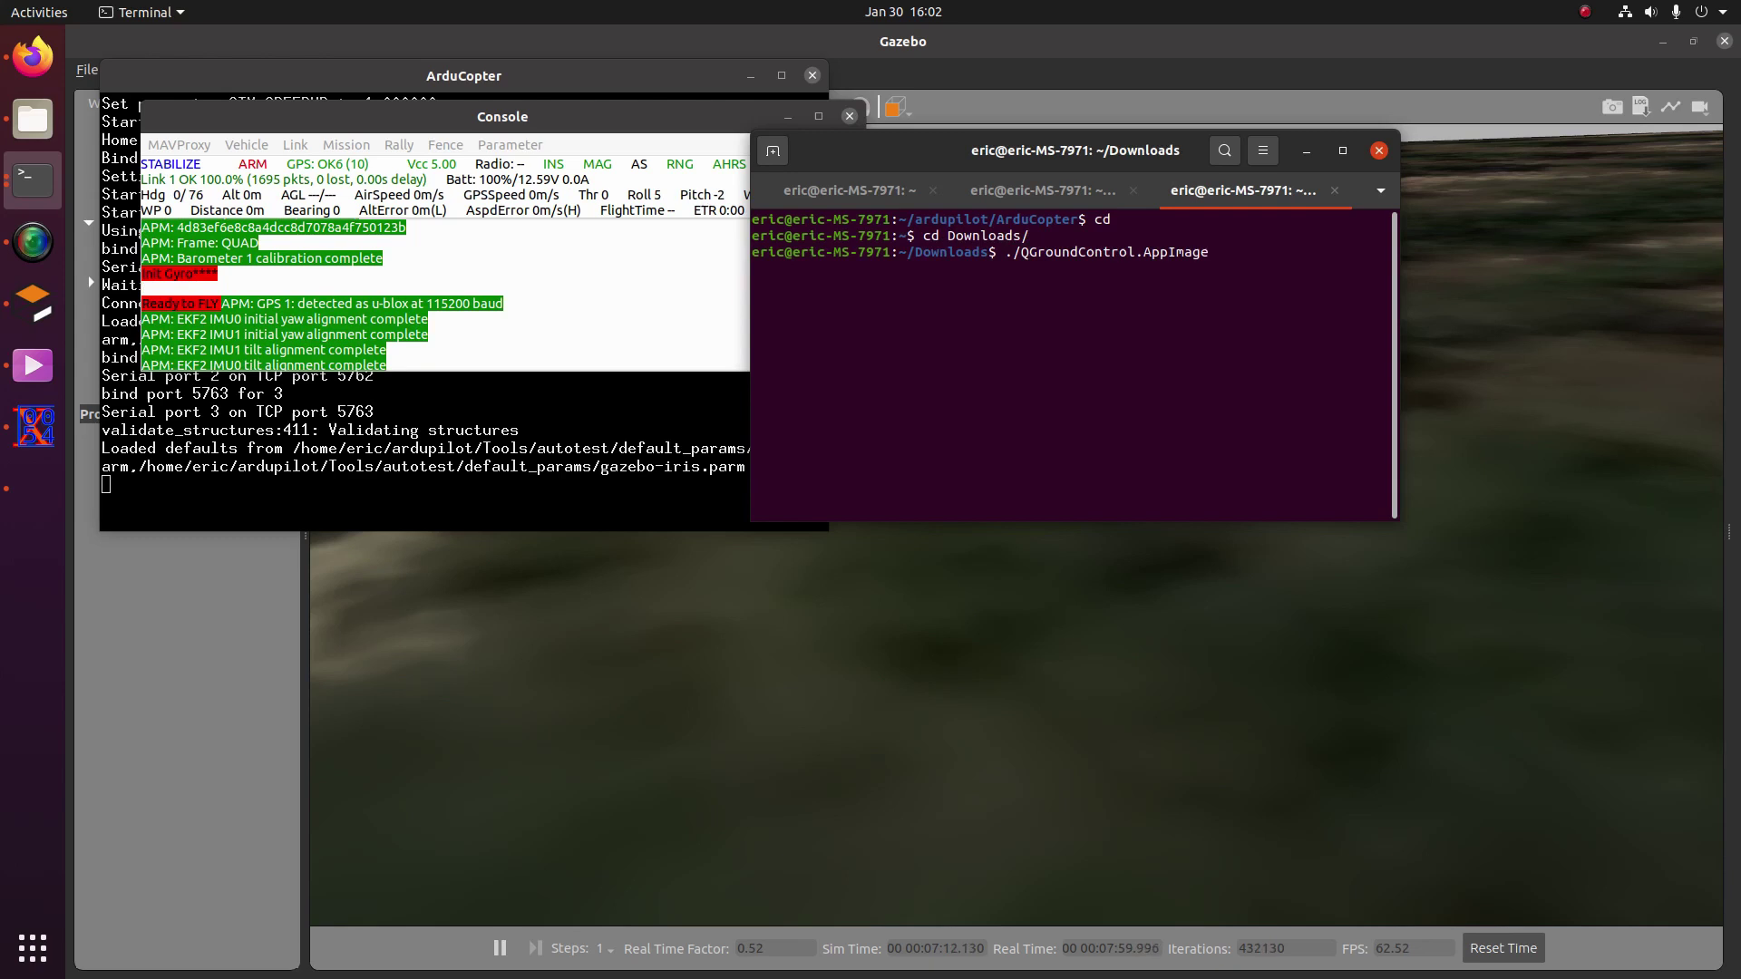
{"action": "key", "text": "Return"}
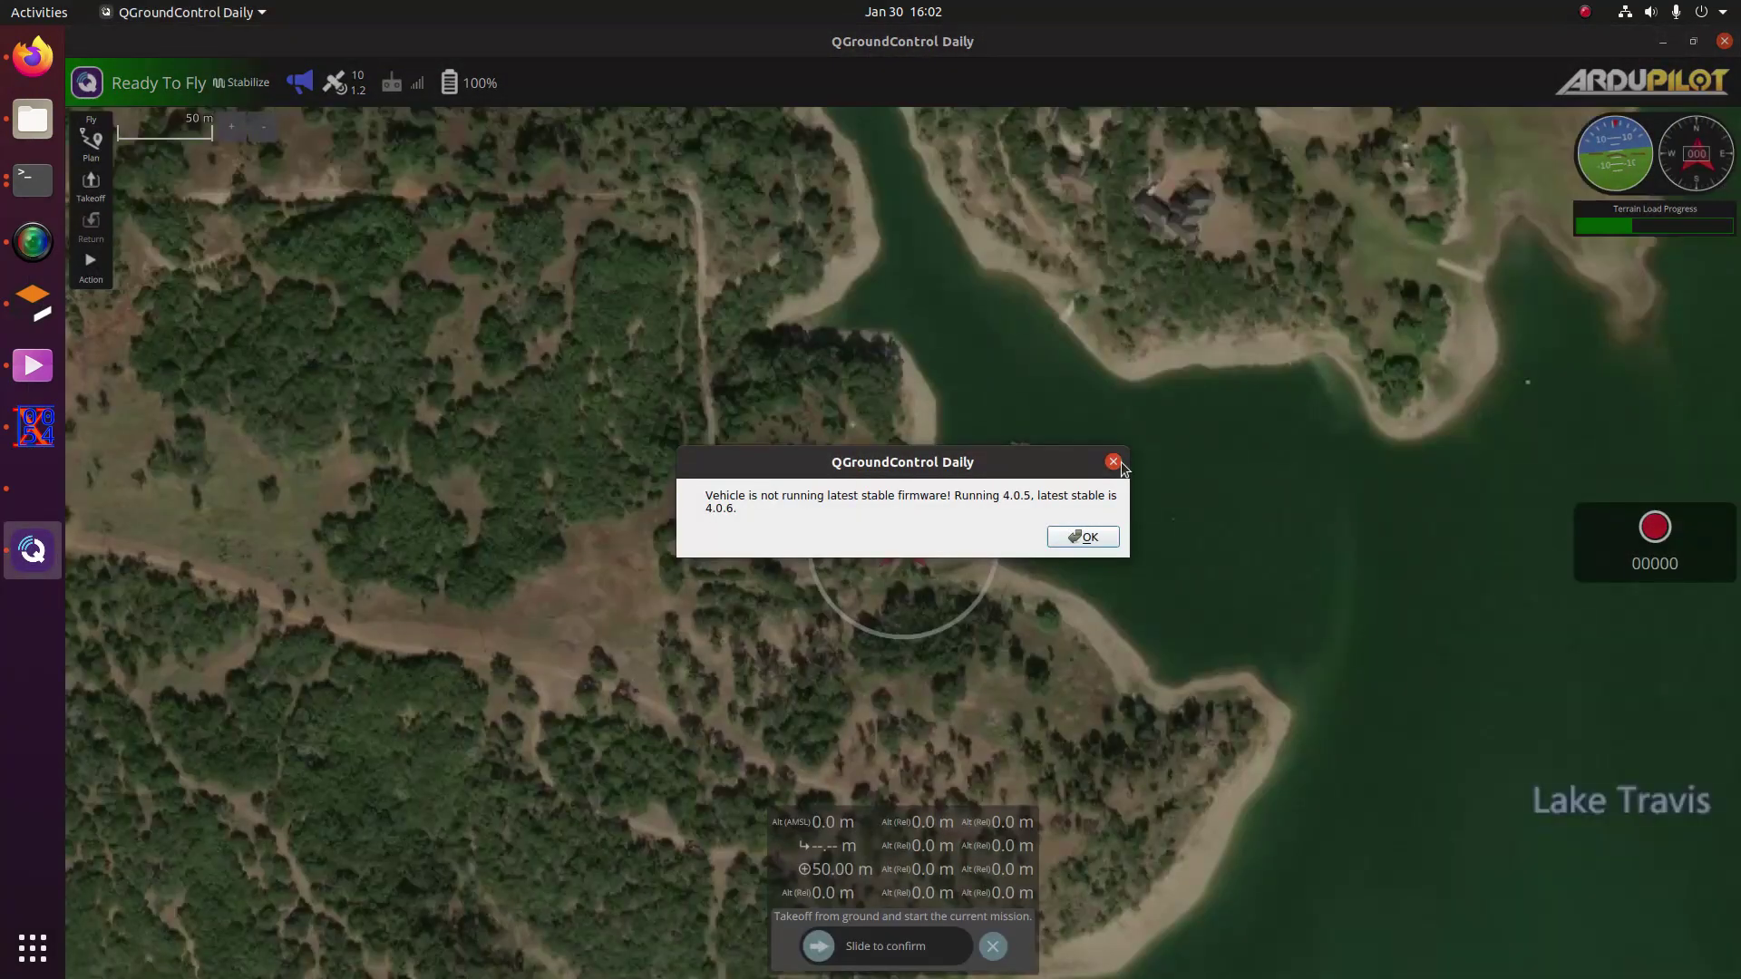
{"action": "left_click", "coordinate": [1113, 462]}
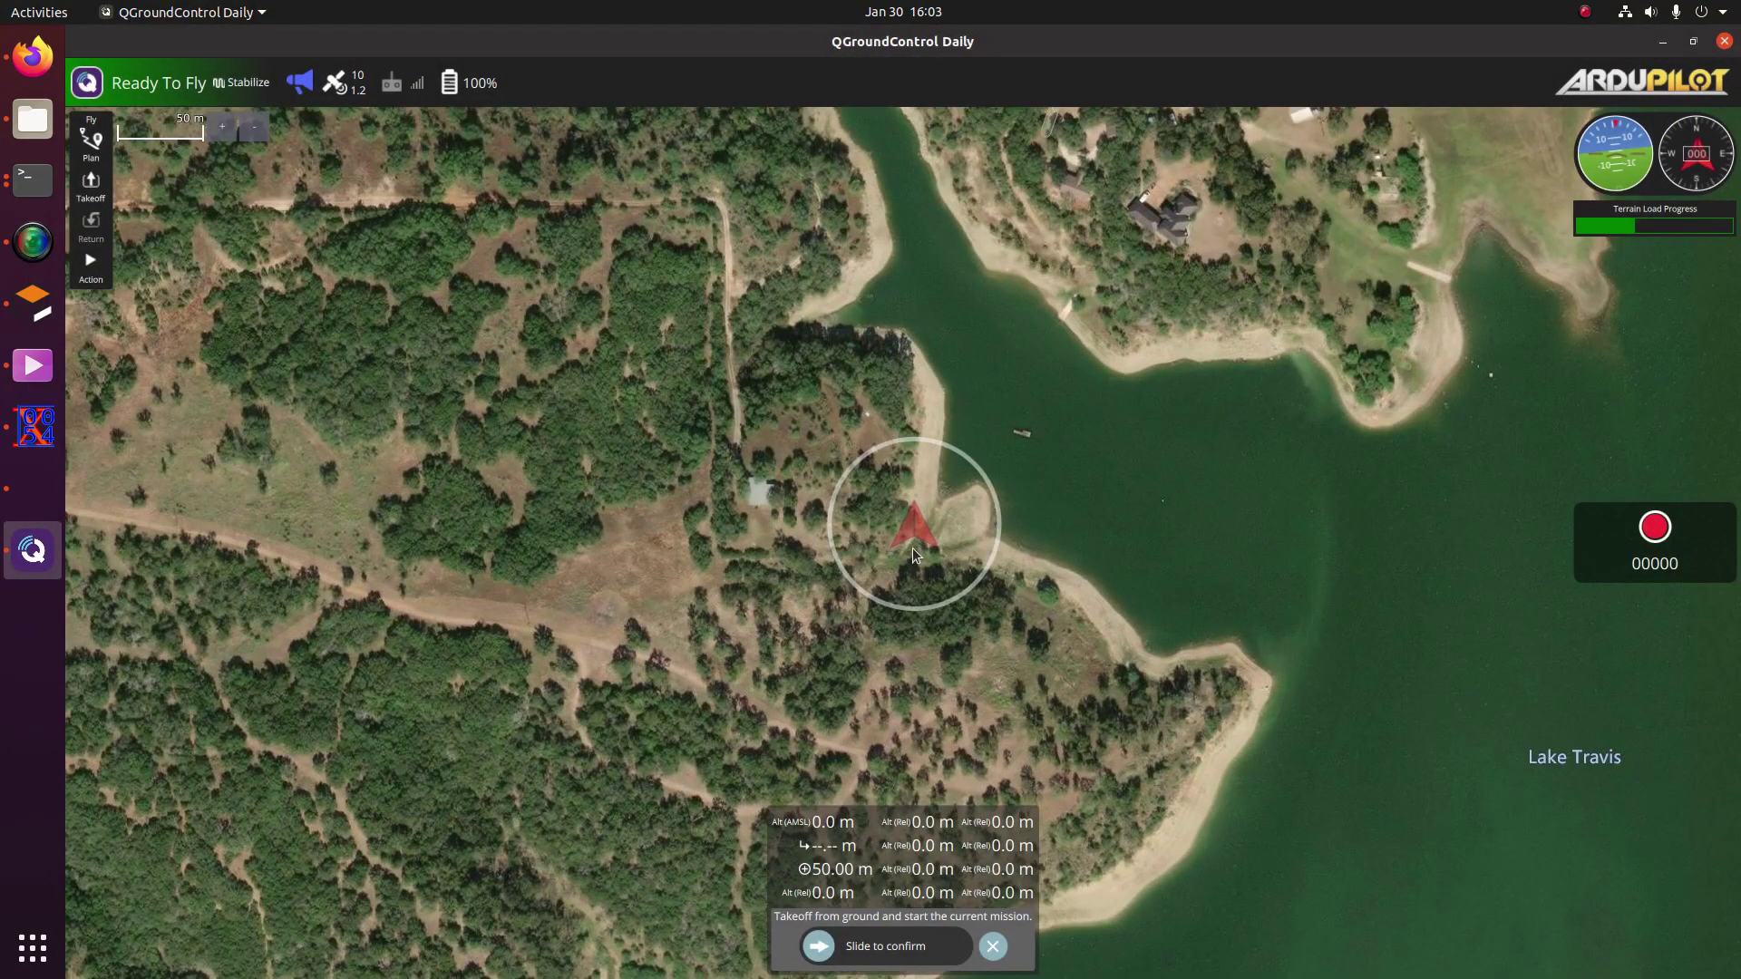
{"action": "key", "text": "alt+Tab"}
{"action": "key", "text": "alt+Tab"}
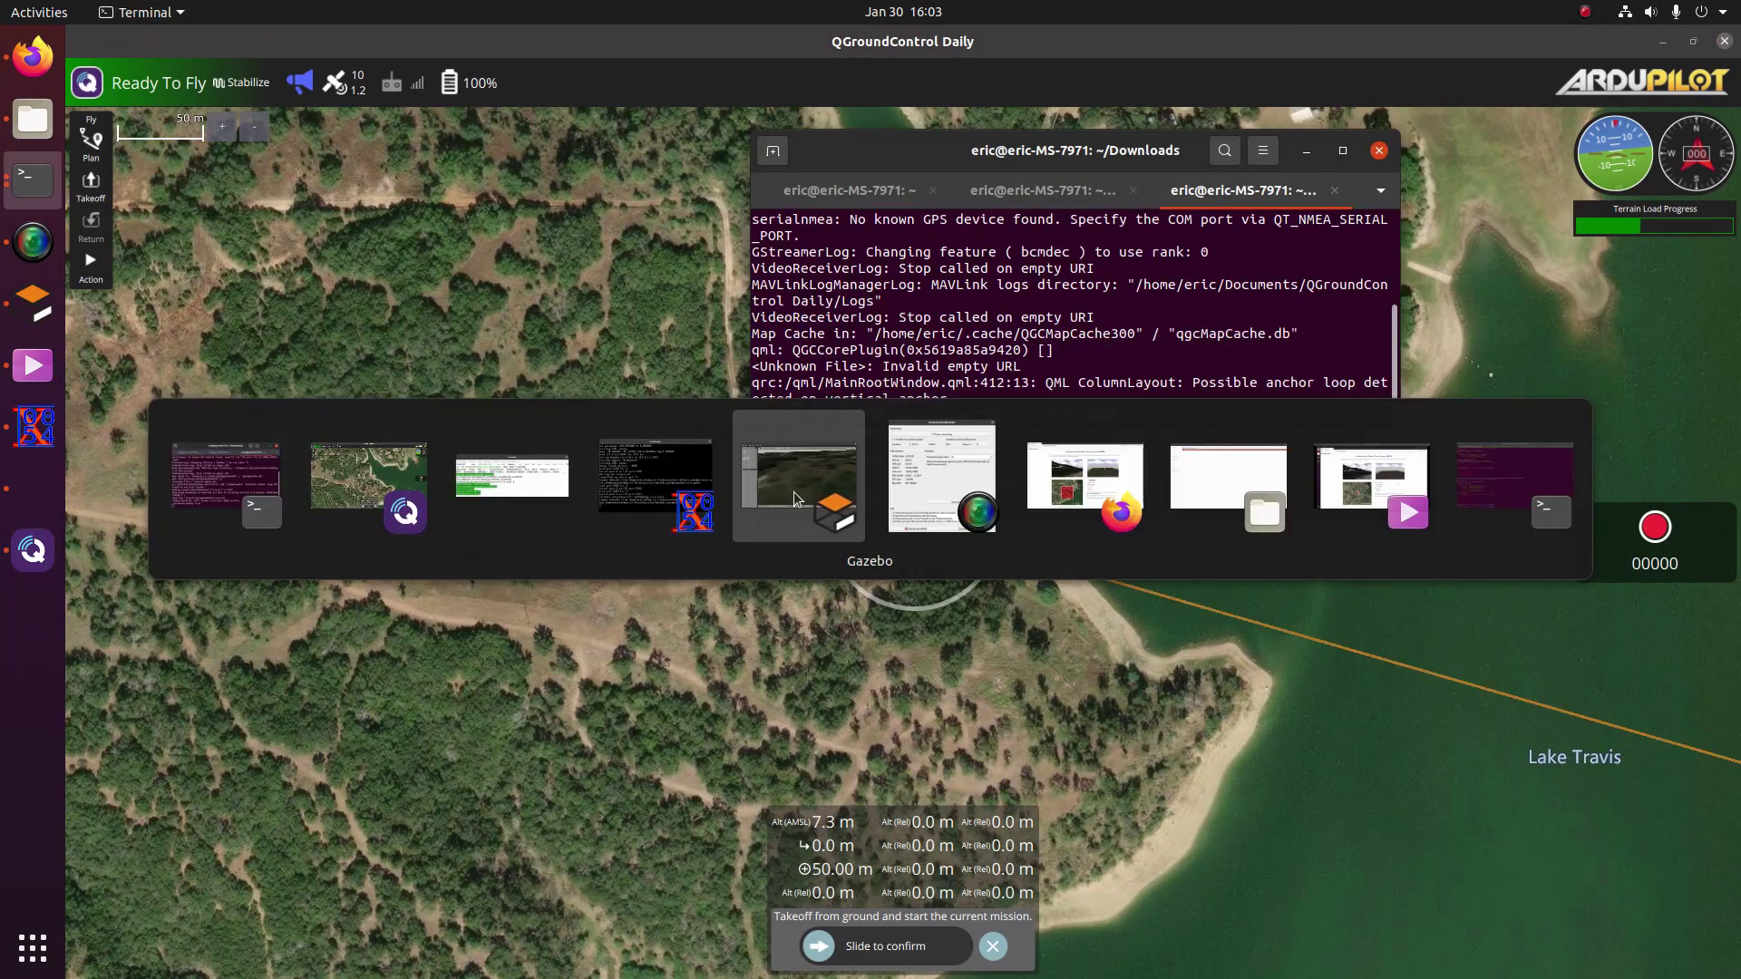
Check the iris_demo drone in the running Gazebo simulation, then return to QGroundControl
{"action": "left_click", "coordinate": [794, 500]}
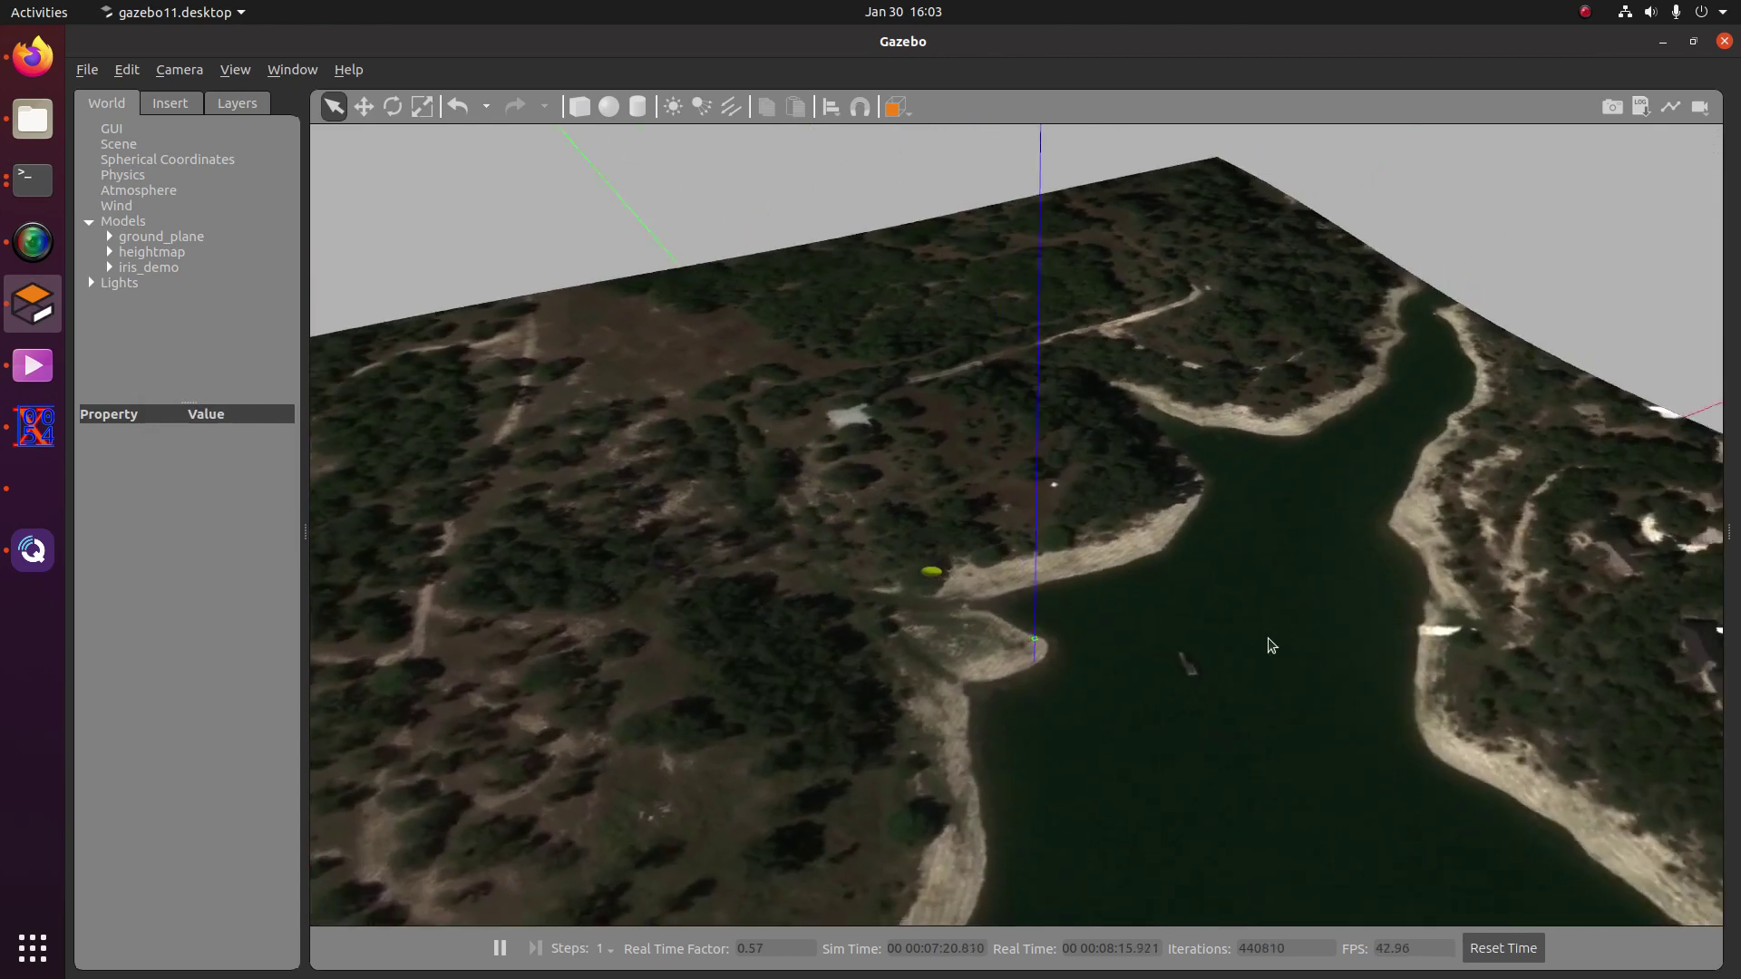
{"action": "scroll", "coordinate": [948, 580], "scroll_direction": "up", "scroll_amount": 10}
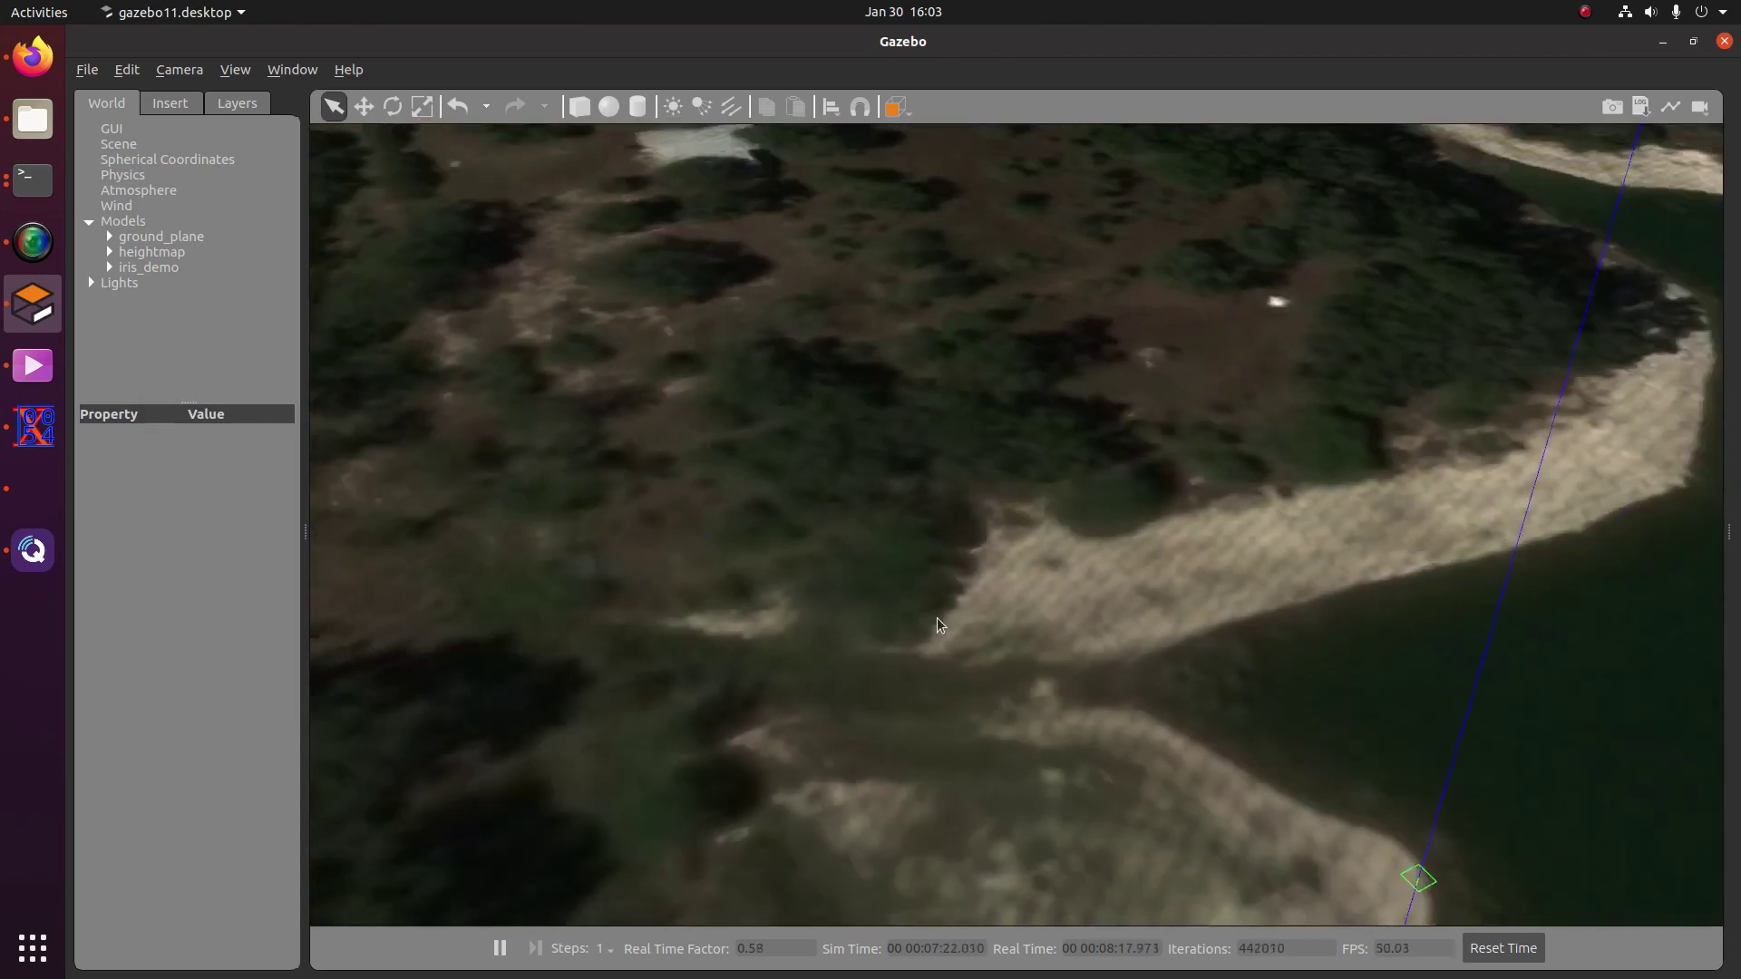
{"action": "scroll", "coordinate": [938, 618], "scroll_direction": "down", "scroll_amount": 10}
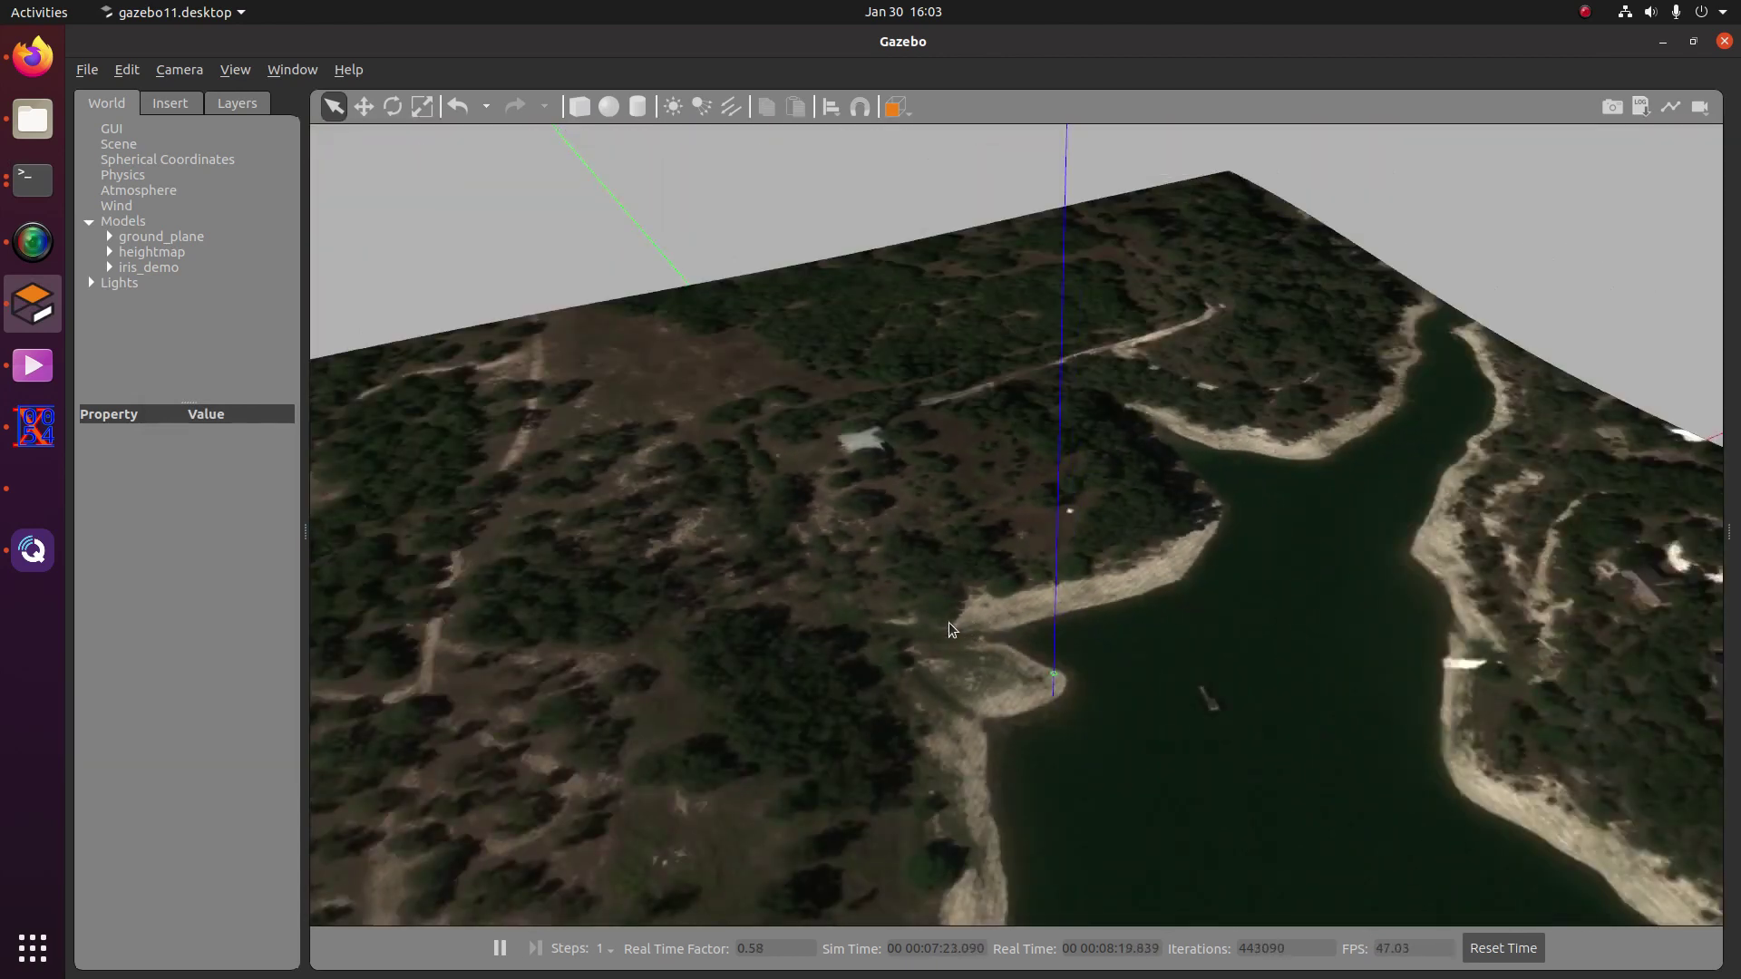
{"action": "key", "text": "alt+Tab"}
{"action": "key", "text": "alt+Tab"}
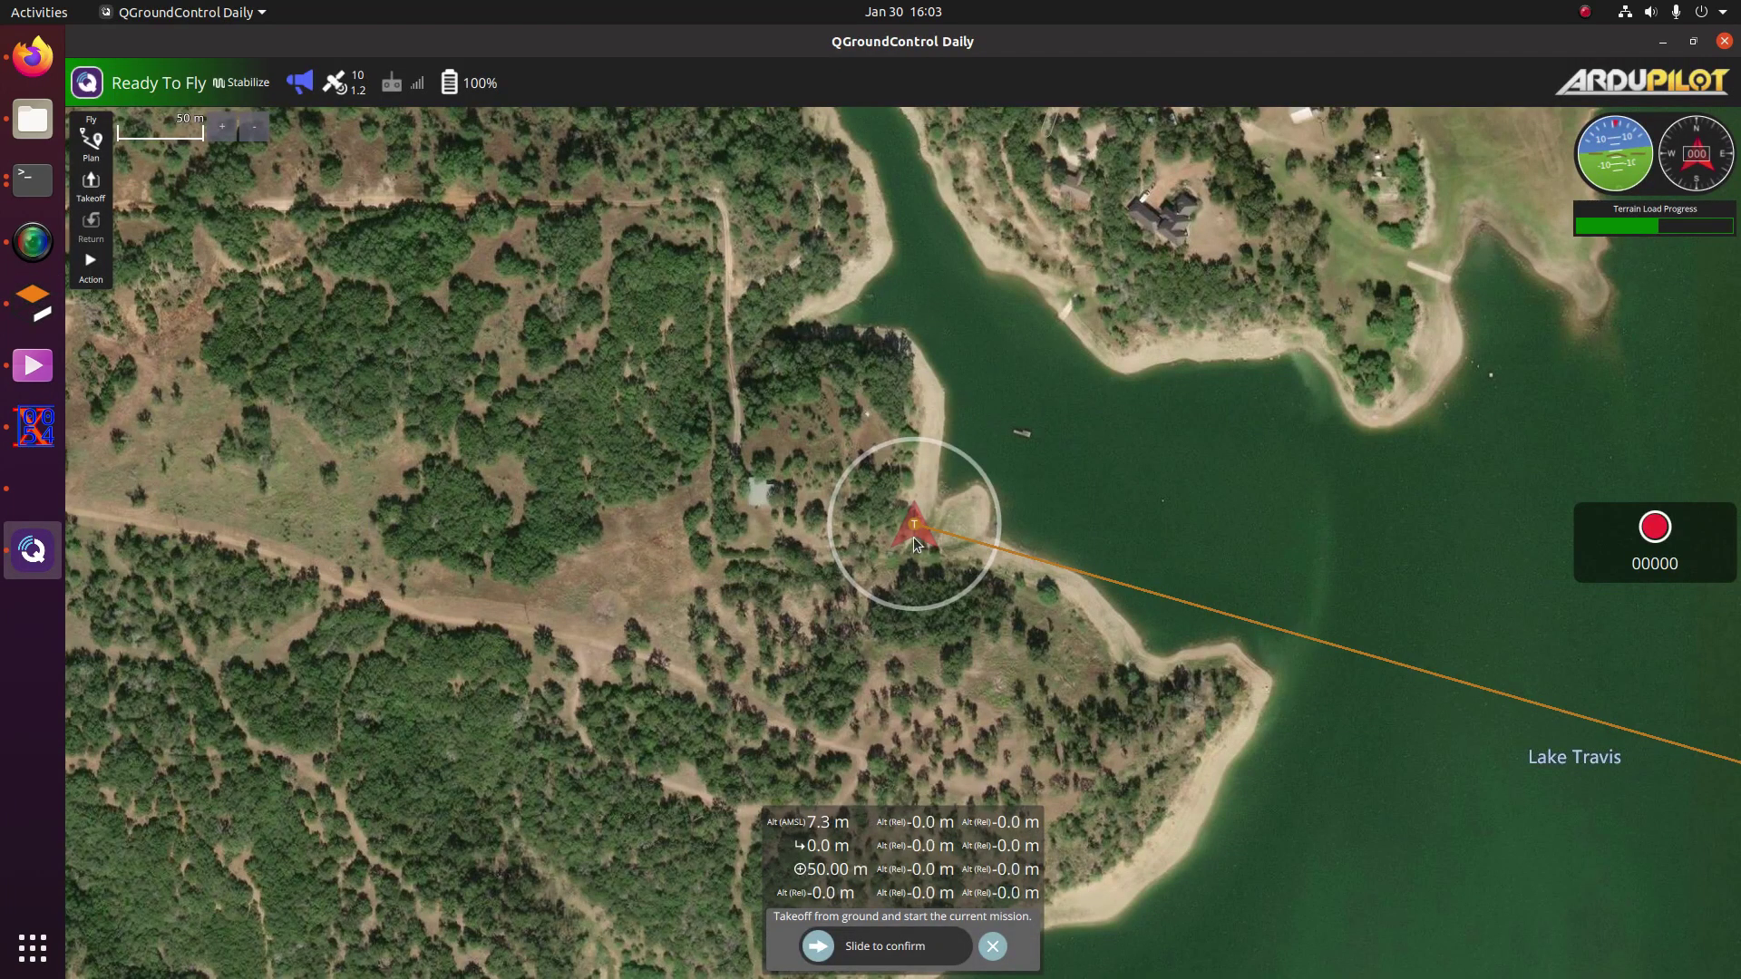
{"action": "key", "text": "alt+Tab"}
{"action": "scroll", "coordinate": [933, 686], "scroll_direction": "up", "scroll_amount": 5}
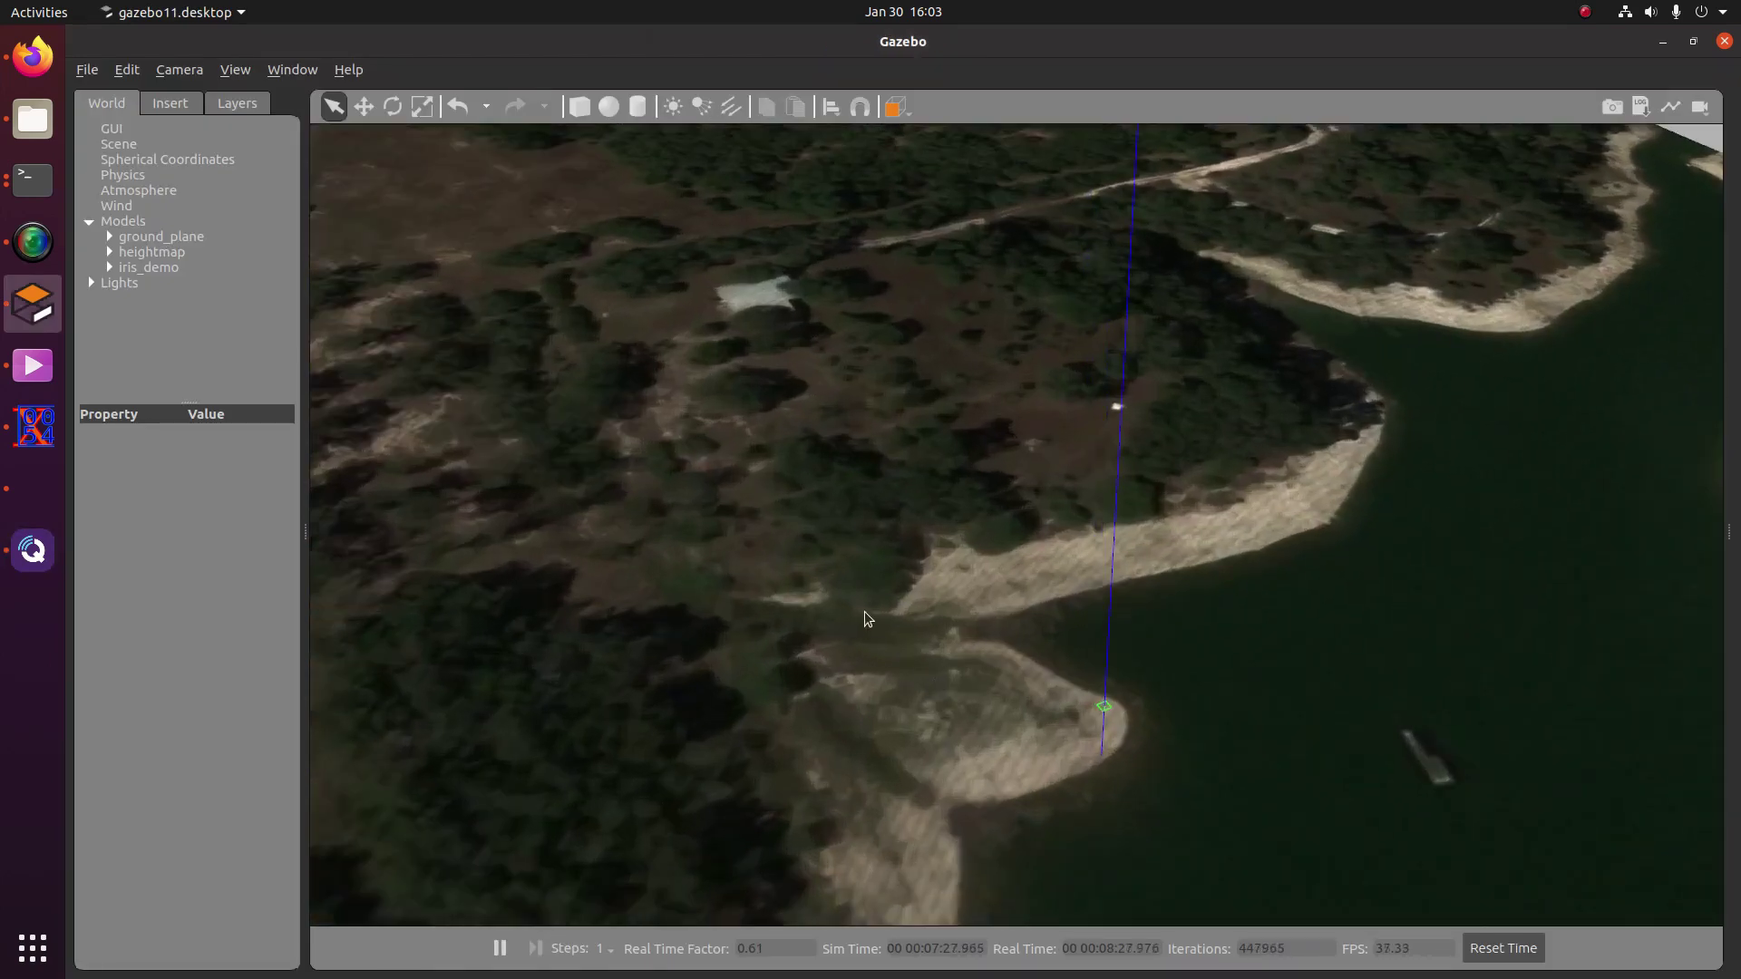
{"action": "double_click", "coordinate": [148, 268]}
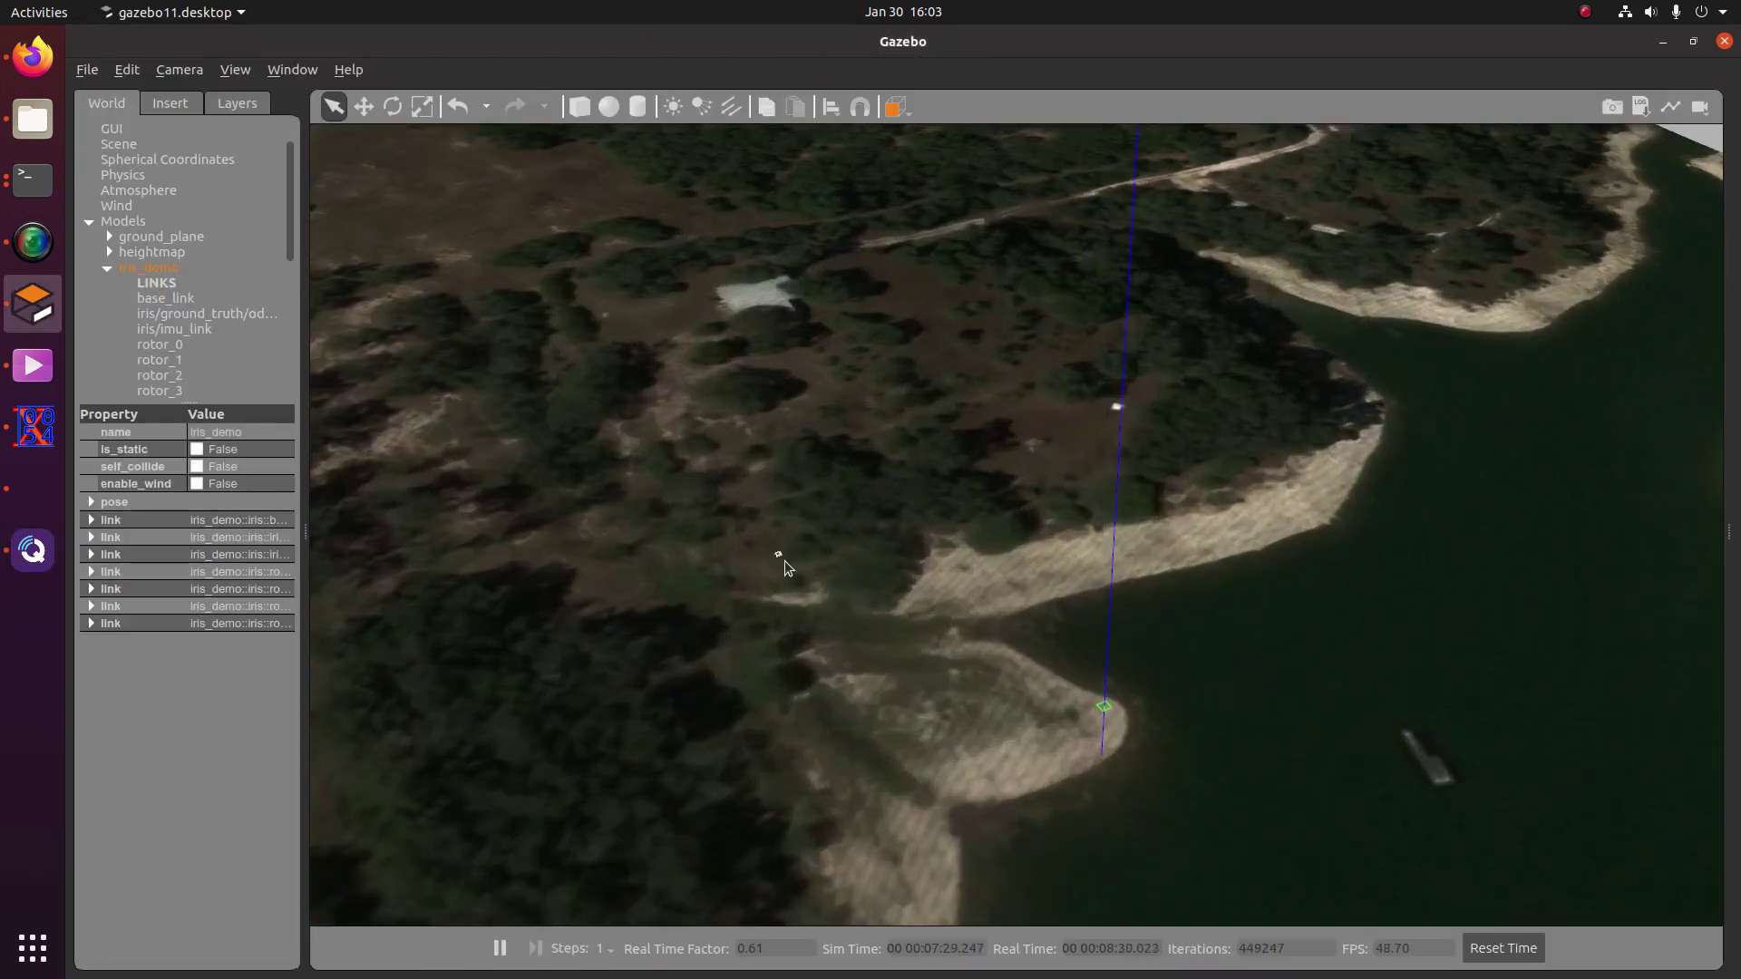
{"action": "scroll", "coordinate": [753, 569], "scroll_direction": "down", "scroll_amount": 8}
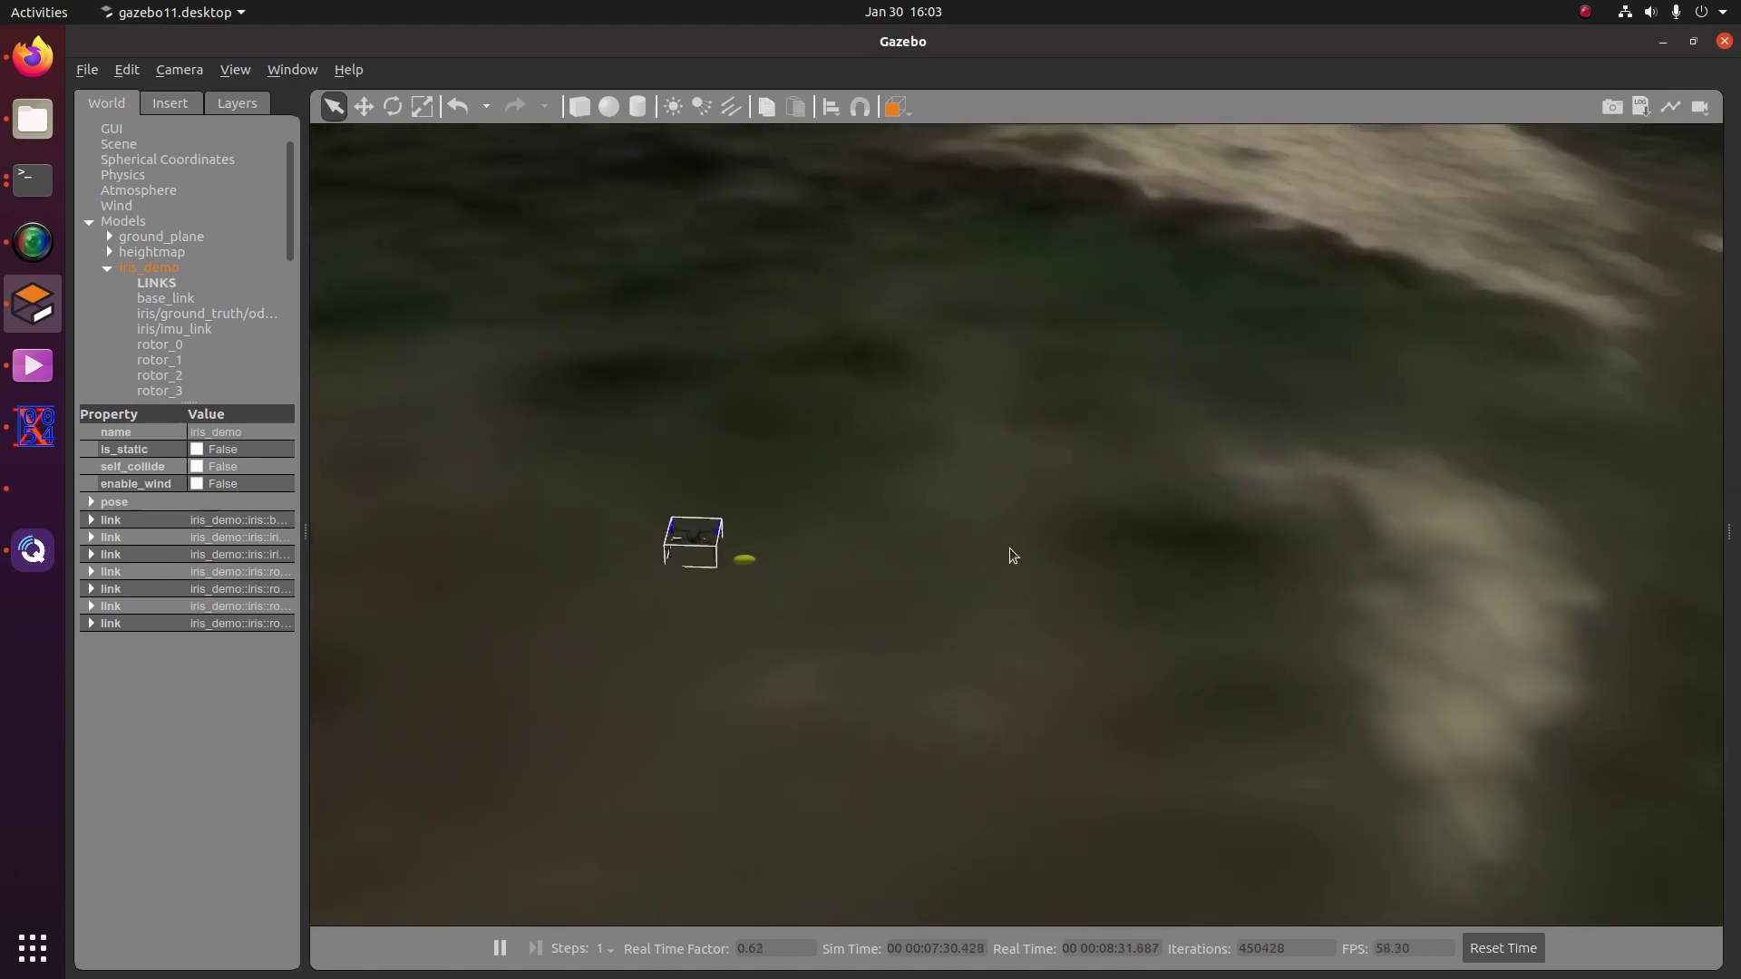
{"action": "scroll", "coordinate": [939, 632], "scroll_direction": "down", "scroll_amount": 1}
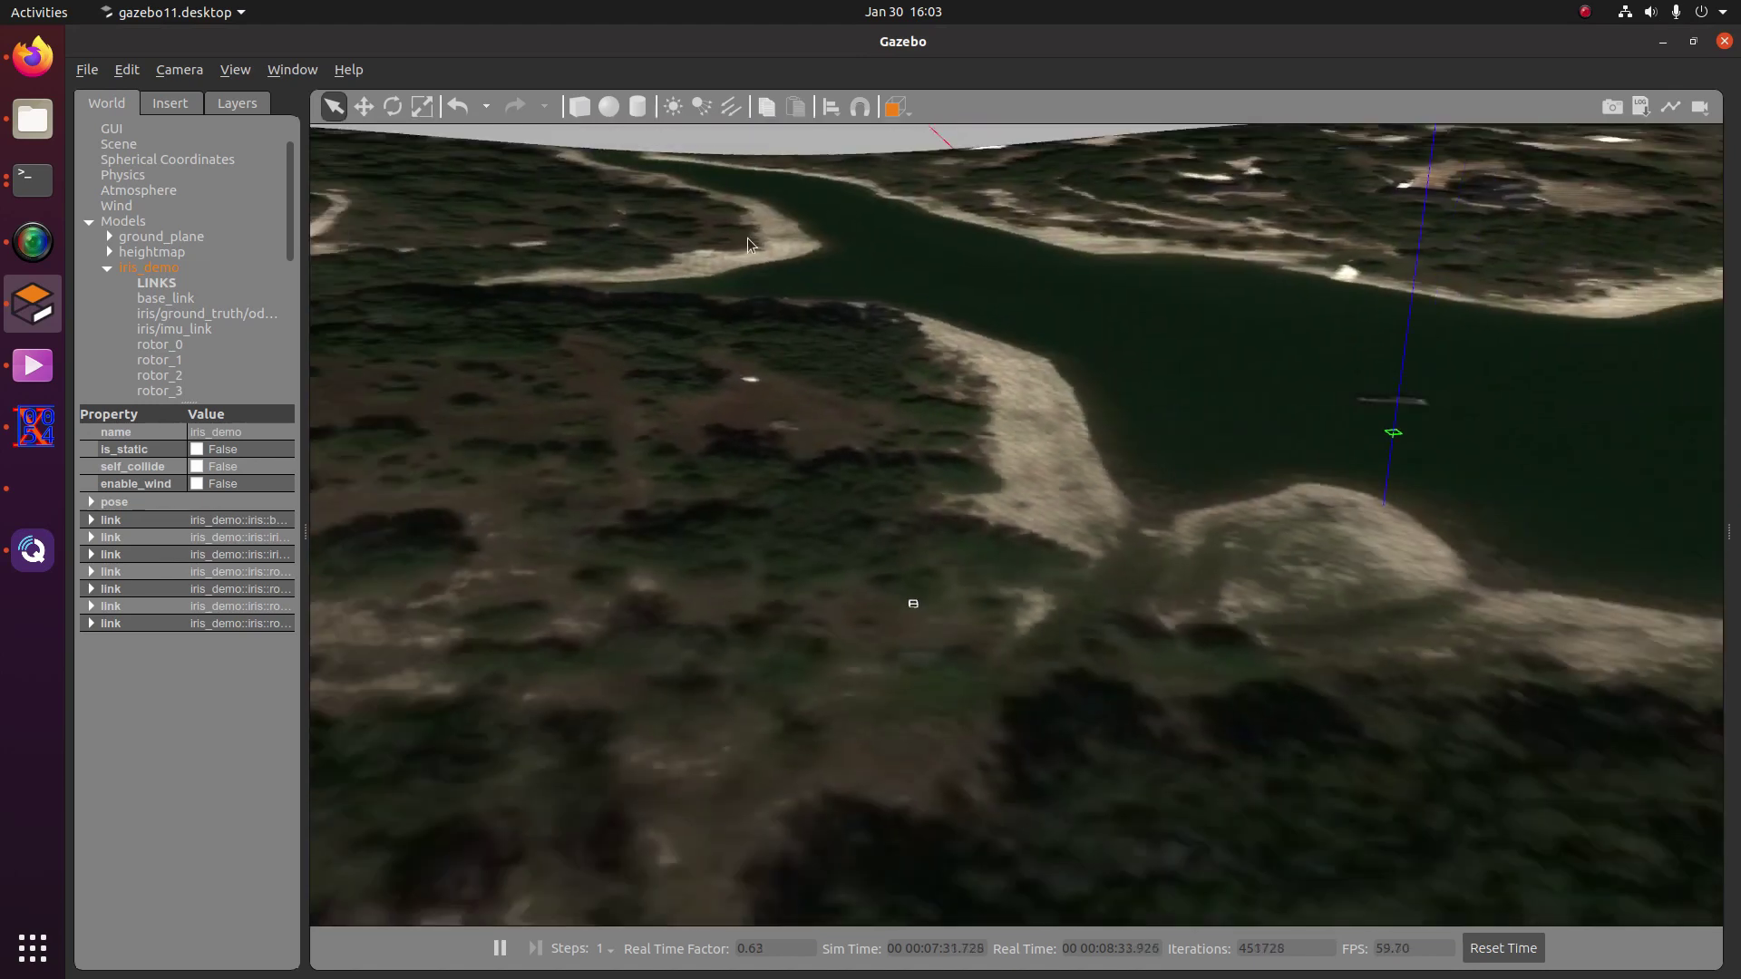
{"action": "key", "text": "alt+Tab"}
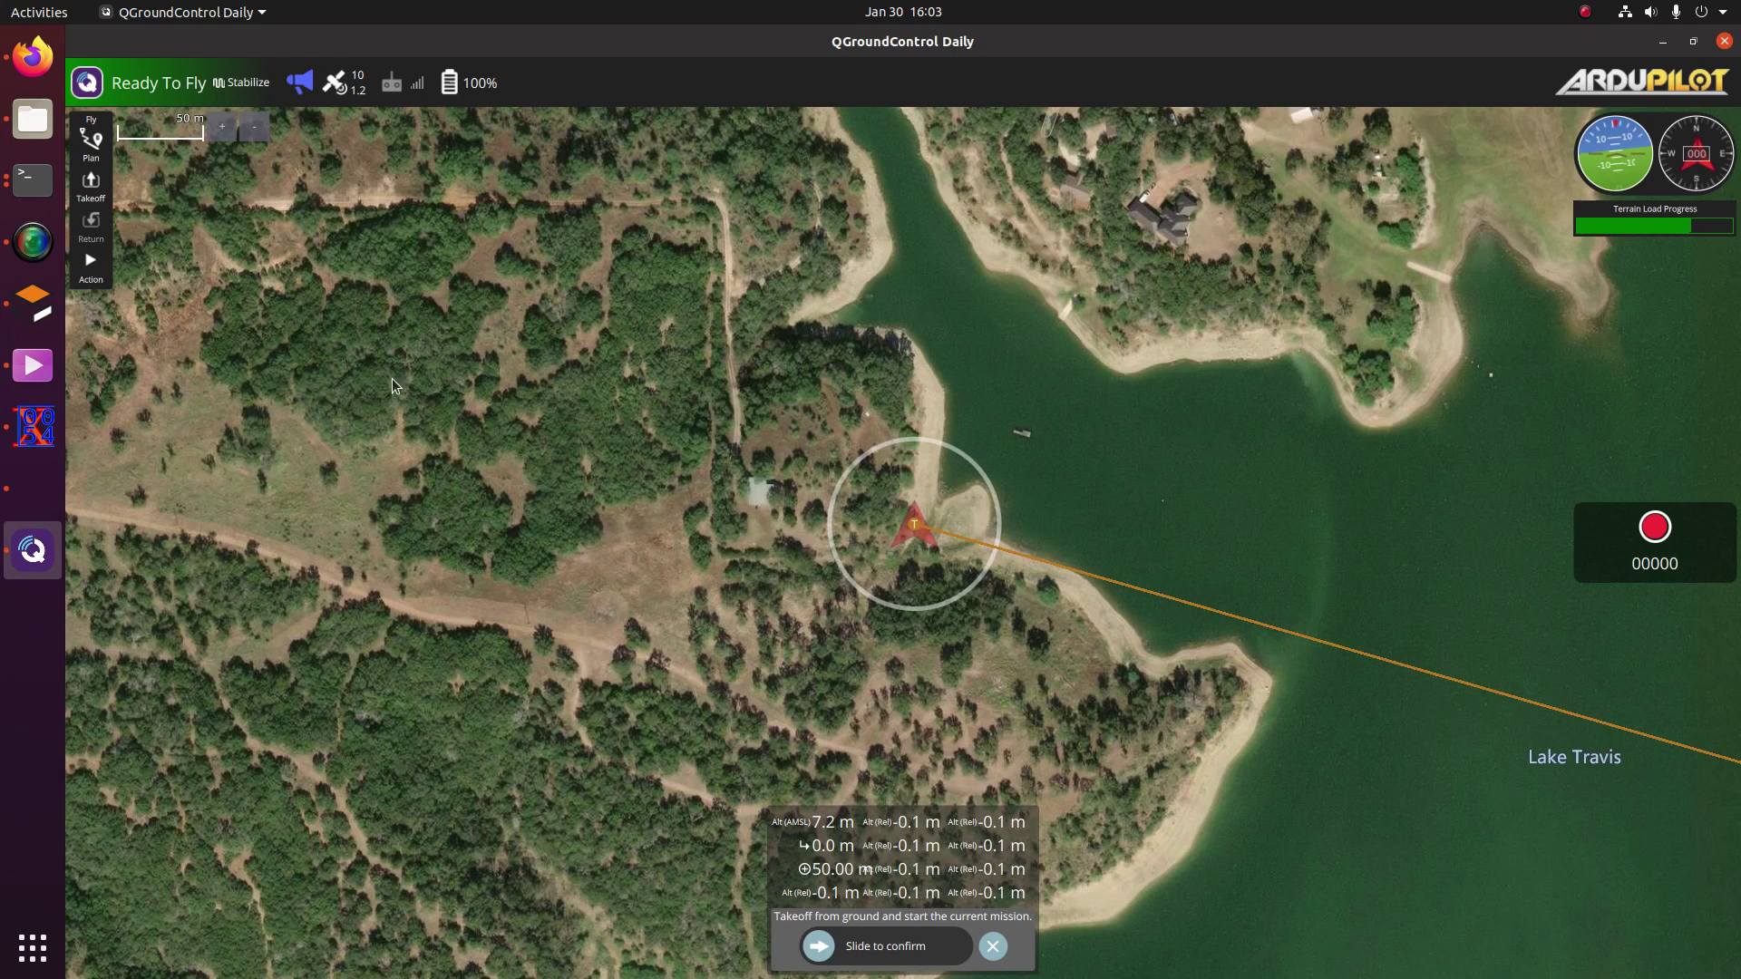
Start a new blank mission plan in Plan view, clearing the old mission
{"action": "left_click", "coordinate": [90, 141]}
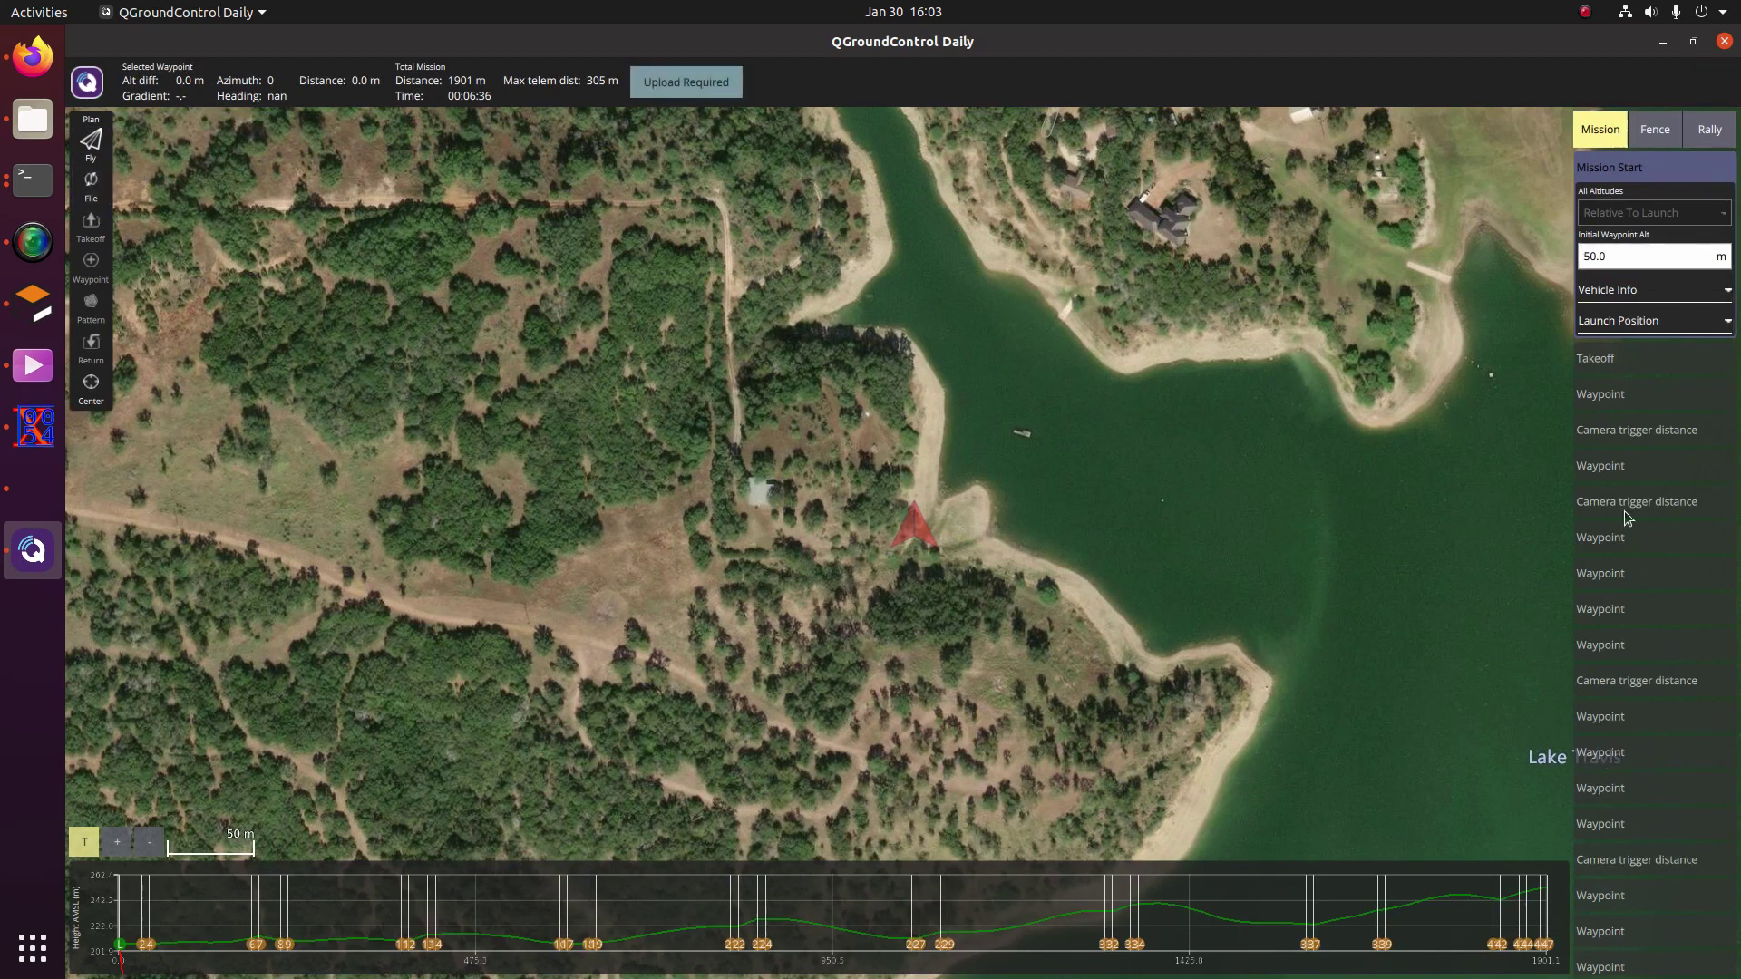
{"action": "left_click", "coordinate": [104, 195]}
{"action": "left_click", "coordinate": [191, 263]}
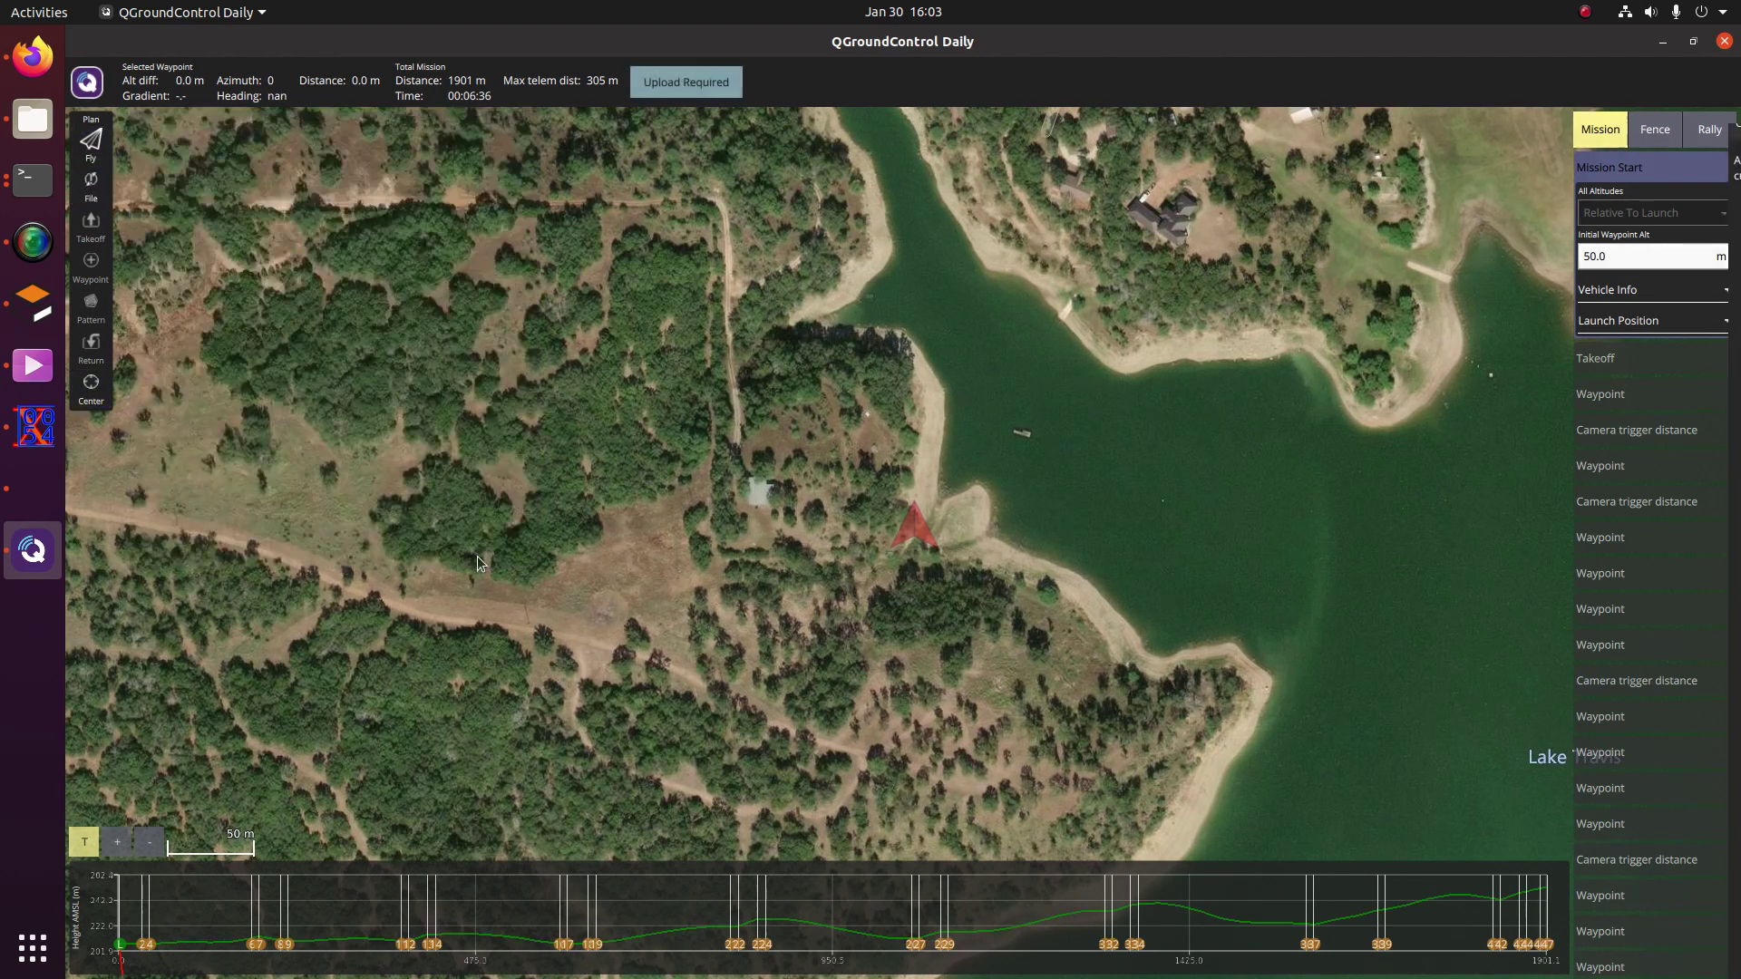
{"action": "left_click", "coordinate": [1718, 122]}
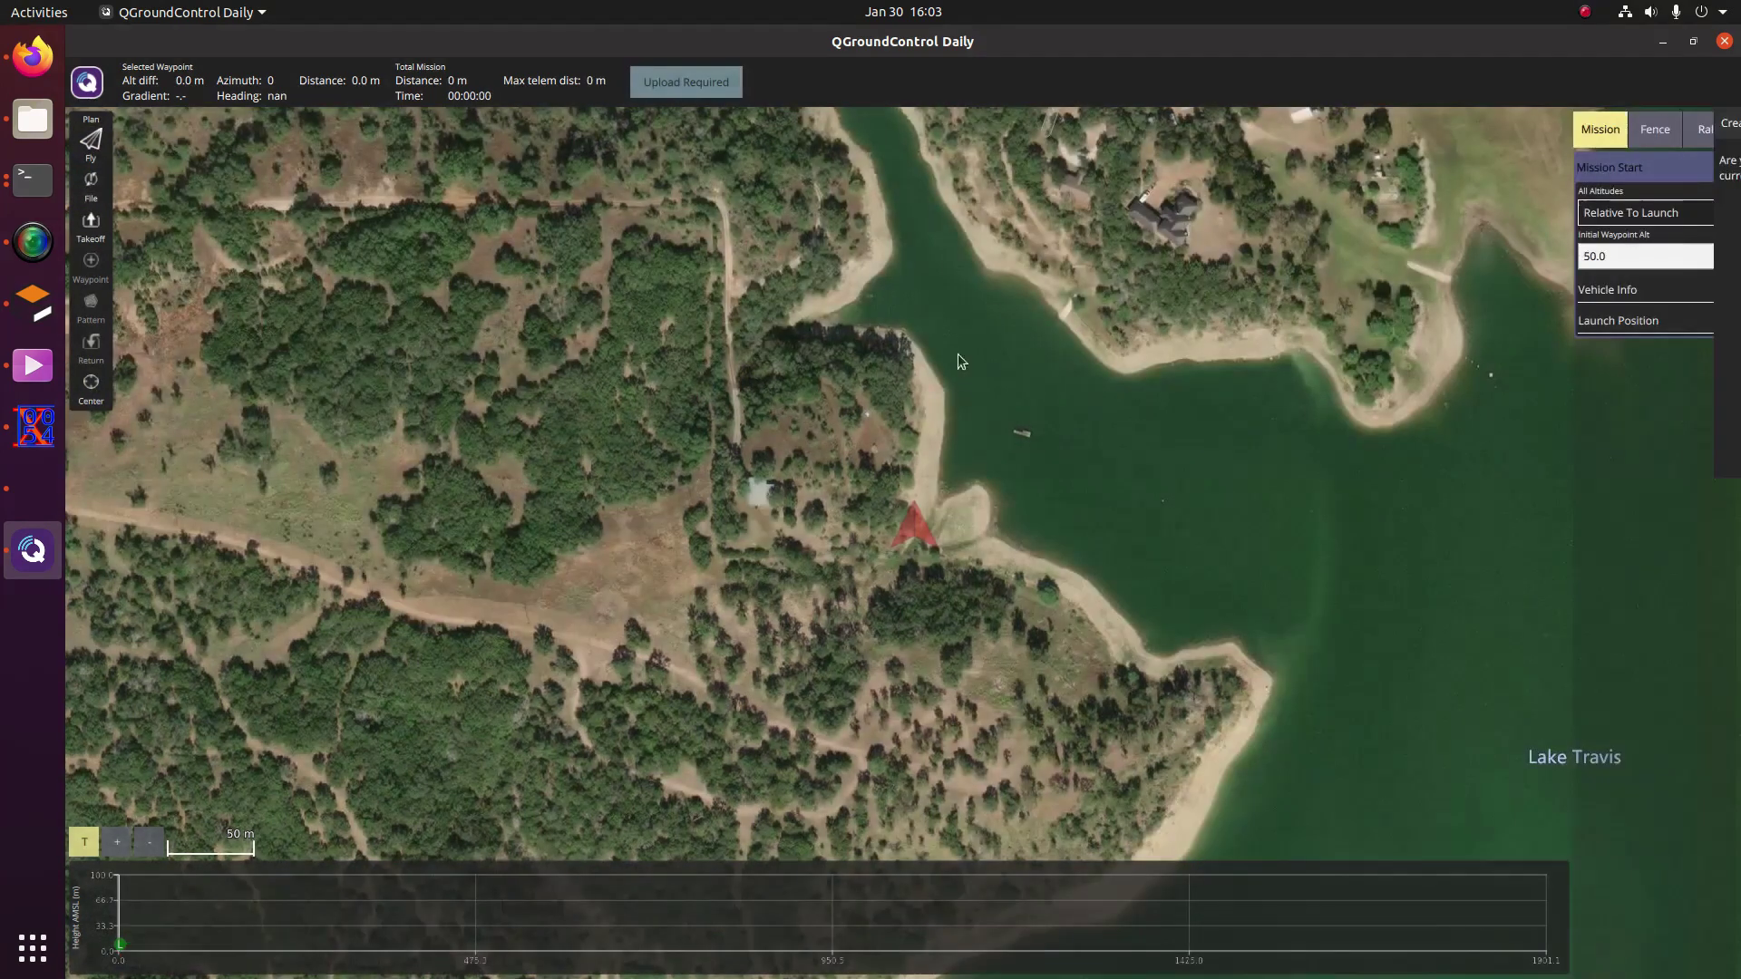
Add a 50 m Takeoff item and a Survey pattern to the mission
{"action": "left_click", "coordinate": [91, 225]}
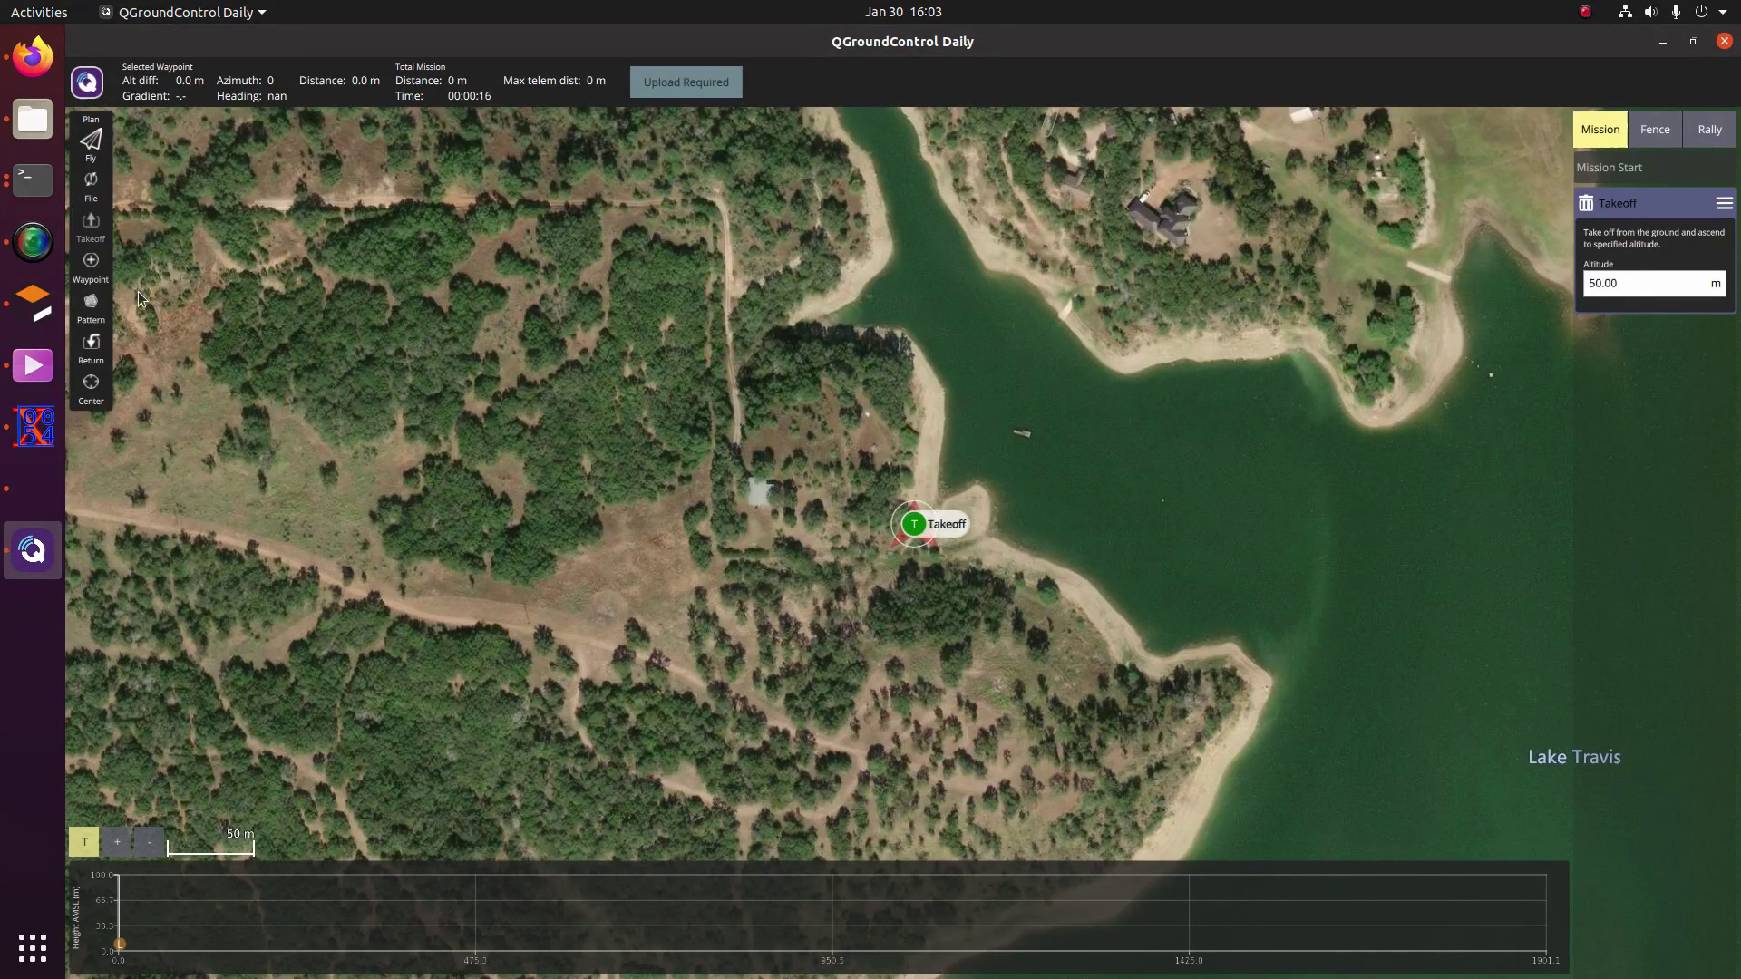
{"action": "left_click", "coordinate": [91, 263]}
{"action": "left_click", "coordinate": [92, 309]}
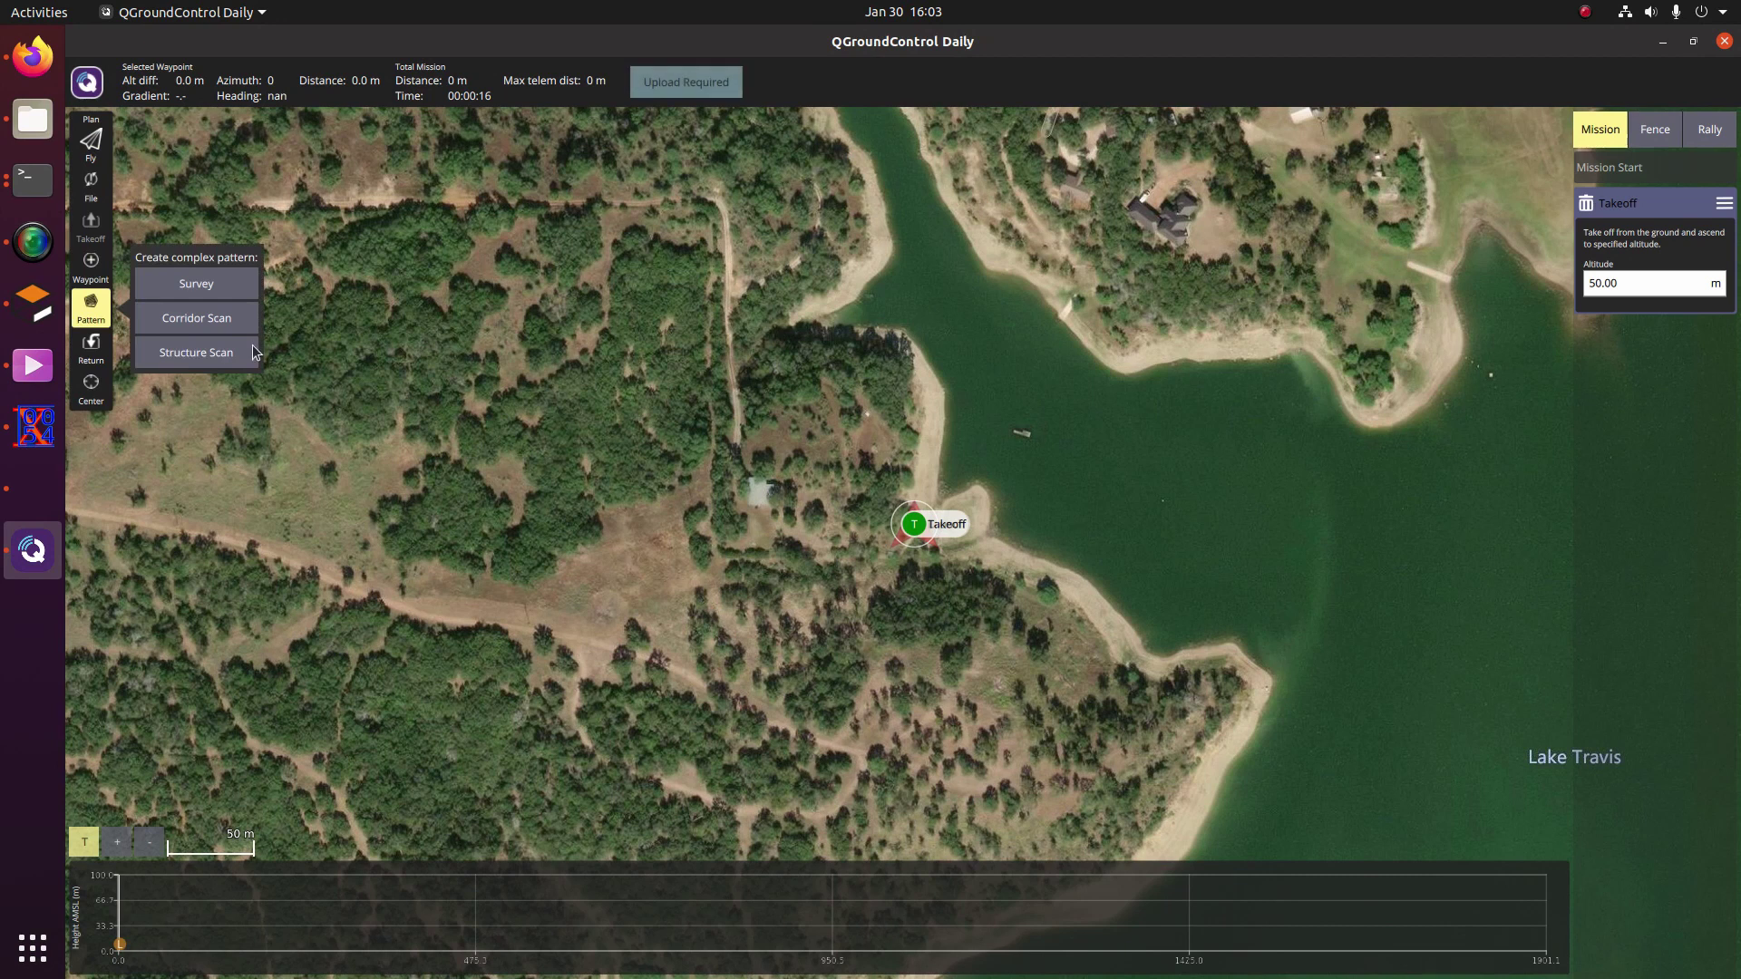
{"action": "left_click", "coordinate": [236, 290]}
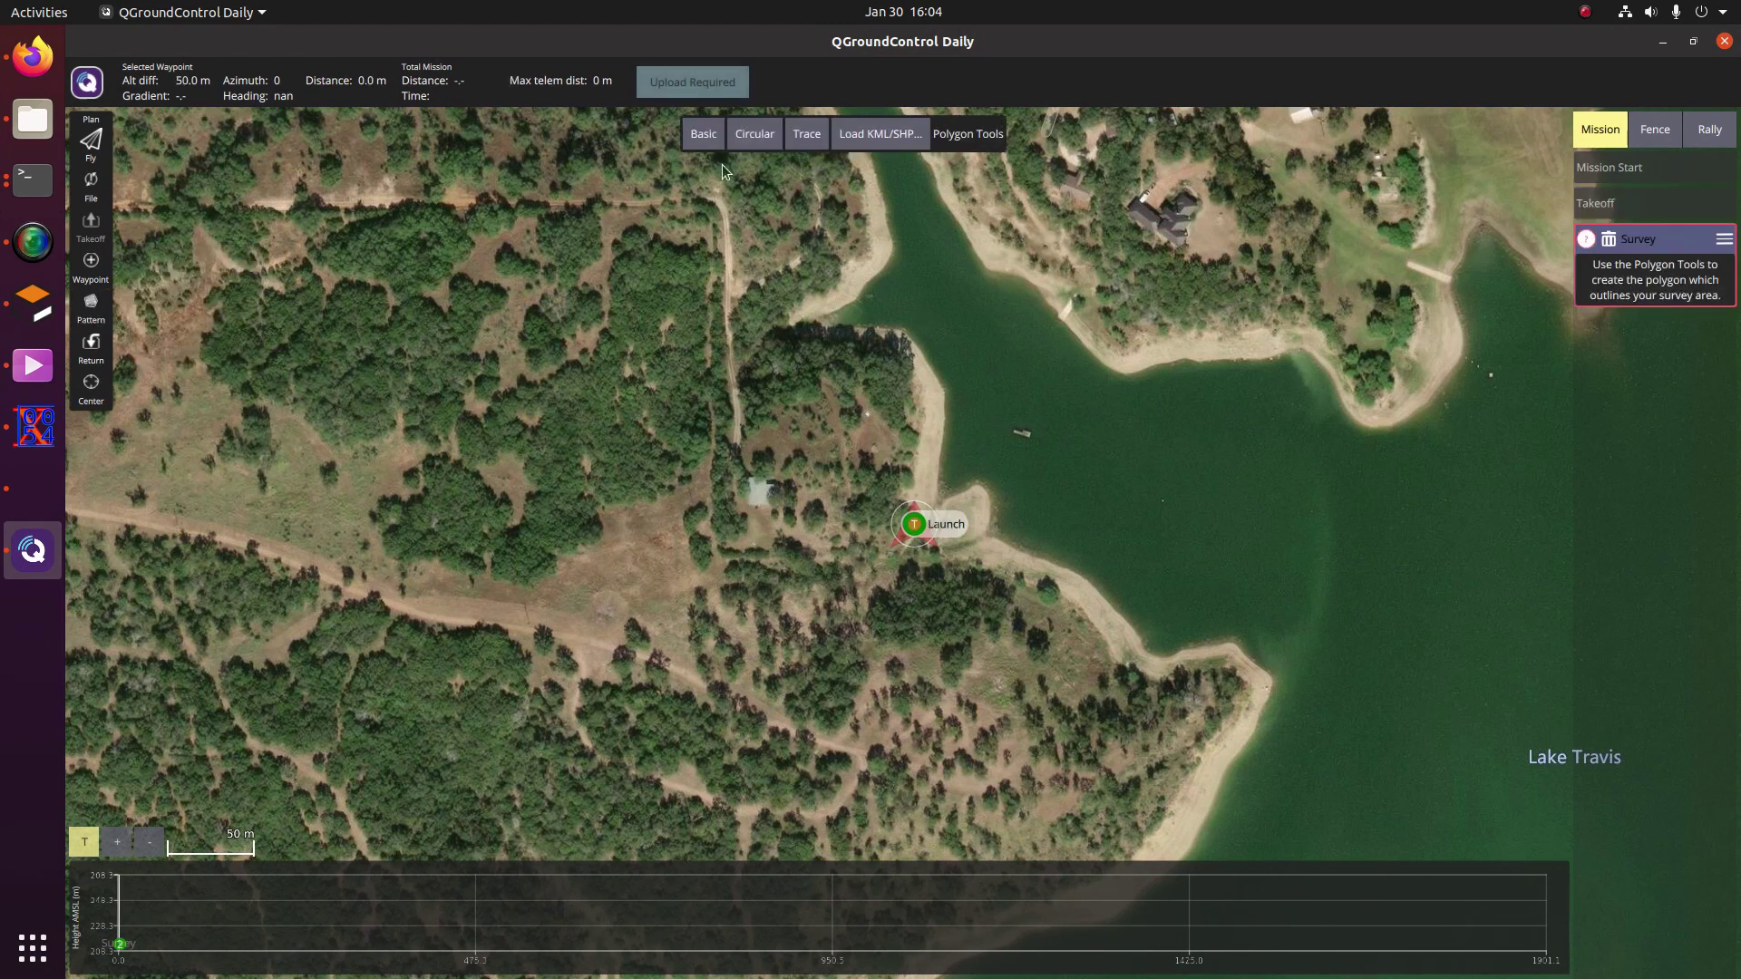
Draw a basic survey polygon and drag its corners to cover the lake inlet east of launch
{"action": "left_click", "coordinate": [704, 133]}
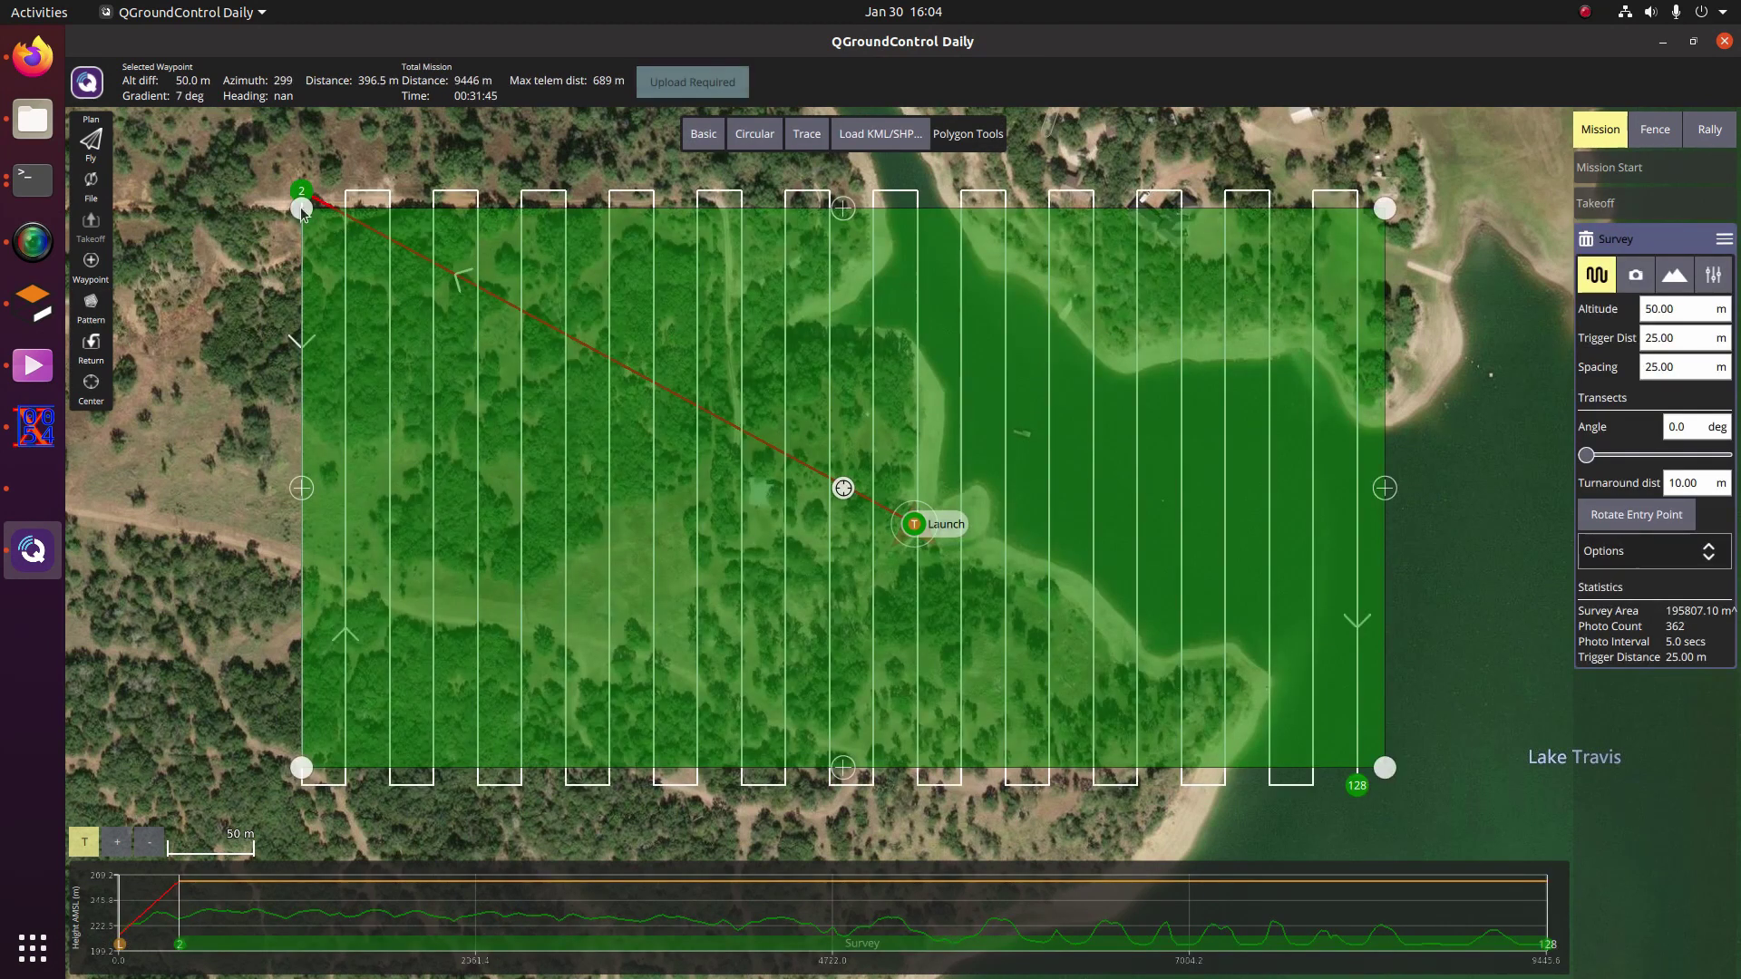
{"action": "left_click_drag", "start_coordinate": [301, 209], "coordinate": [867, 306]}
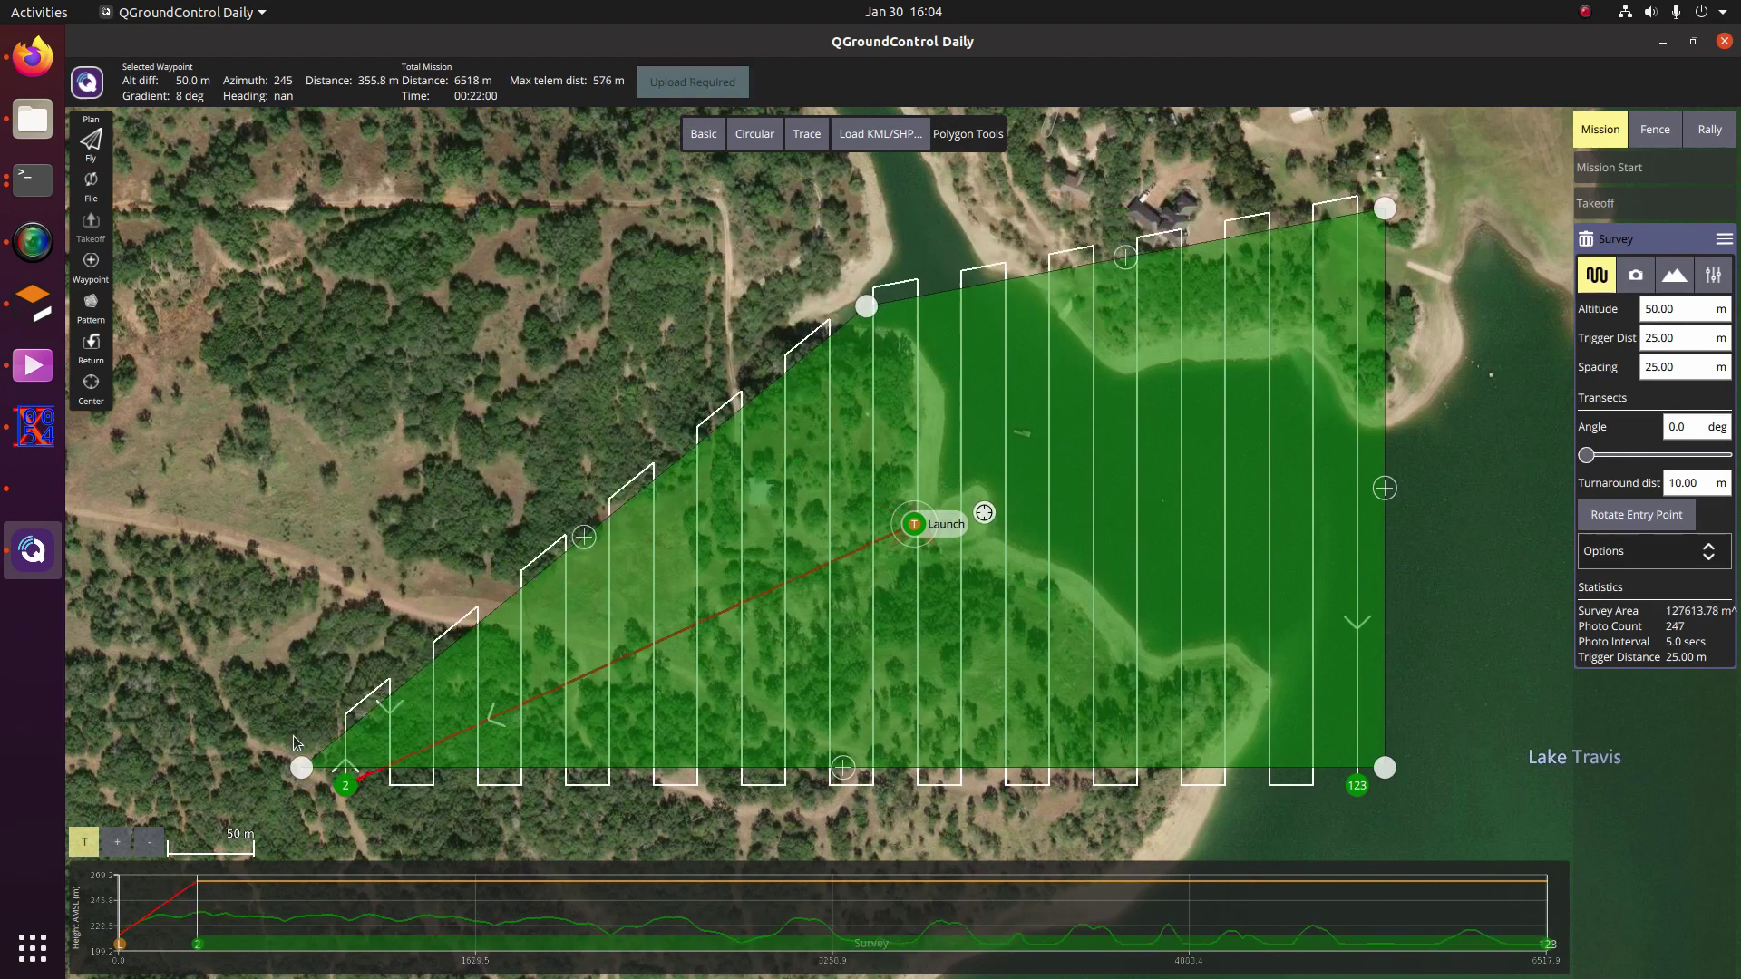
{"action": "left_click_drag", "start_coordinate": [301, 768], "coordinate": [867, 791]}
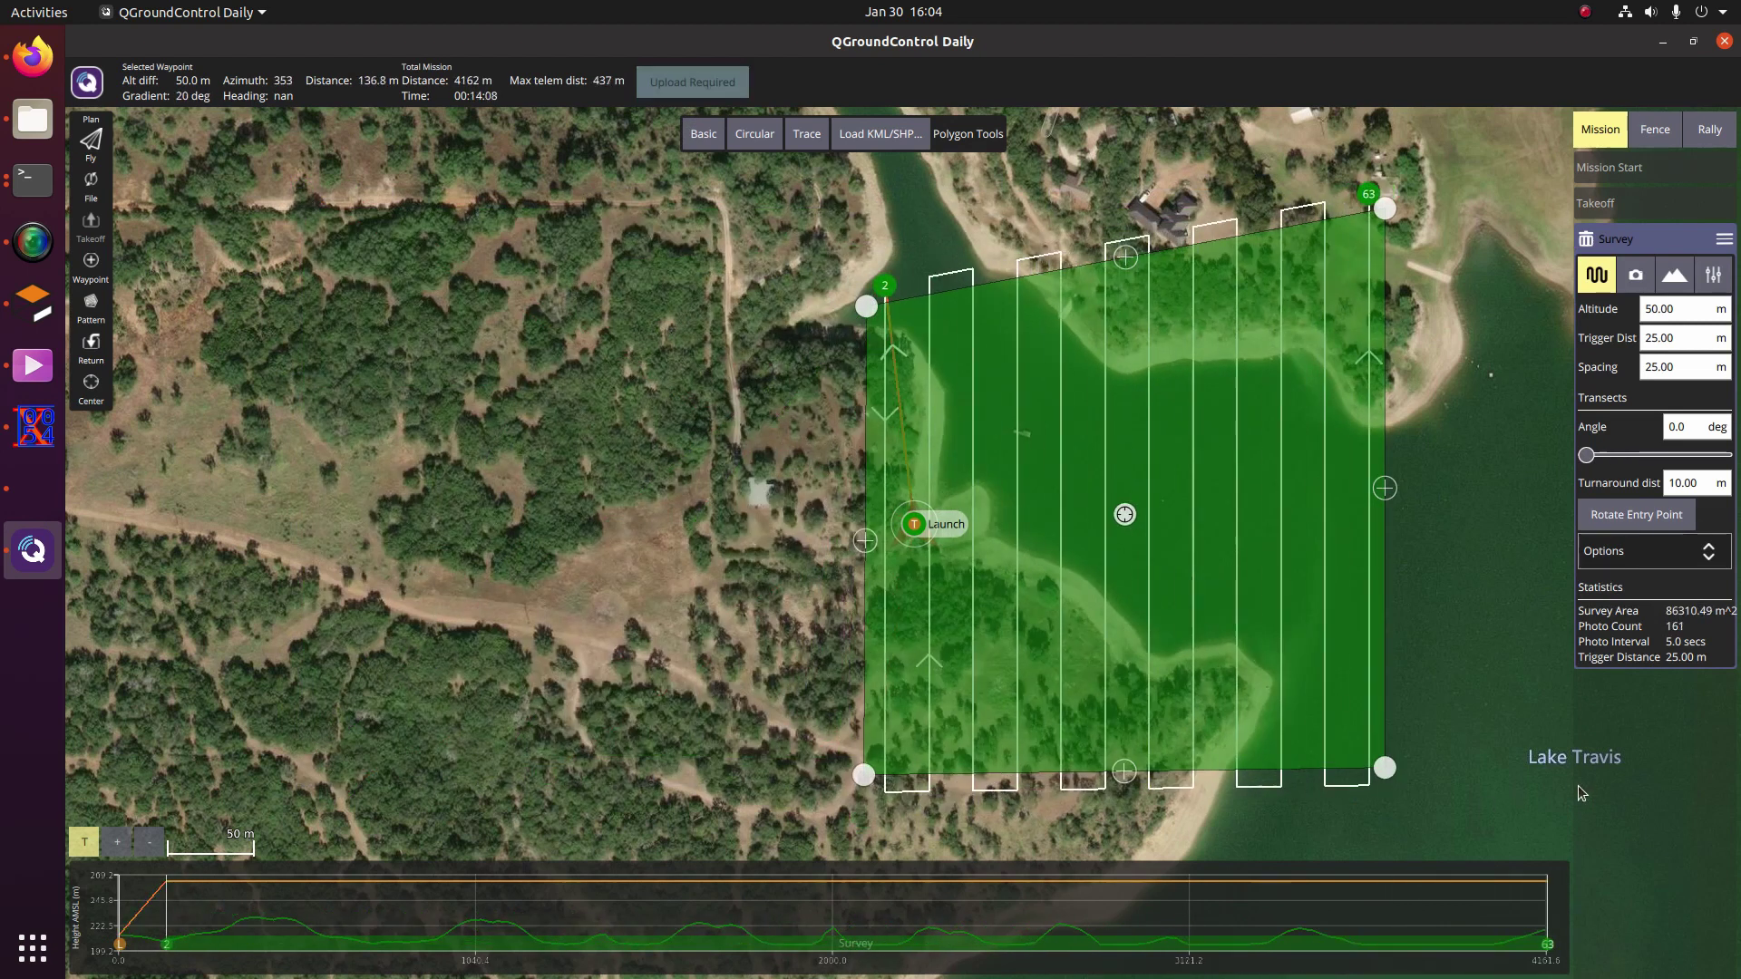
{"action": "left_click_drag", "start_coordinate": [1389, 771], "coordinate": [1324, 738]}
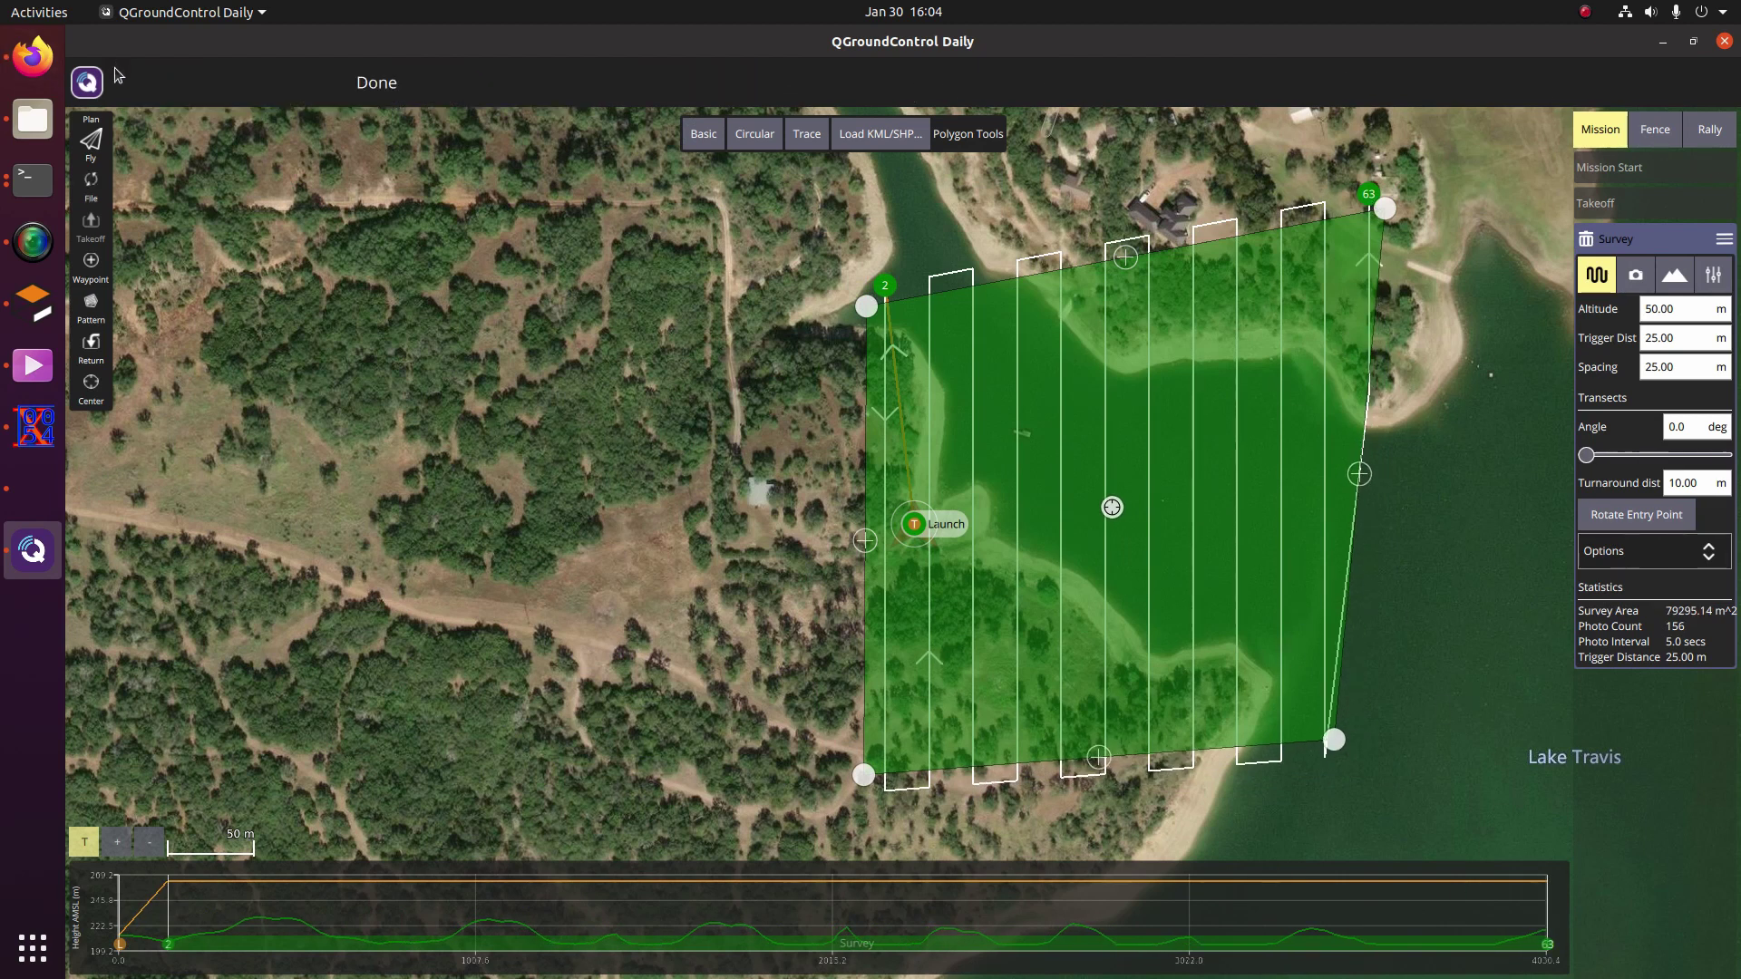
Switch to the Fly view showing the uploaded 63-waypoint survey route
{"action": "left_click", "coordinate": [88, 86]}
{"action": "left_click", "coordinate": [329, 130]}
{"action": "left_click", "coordinate": [89, 141]}
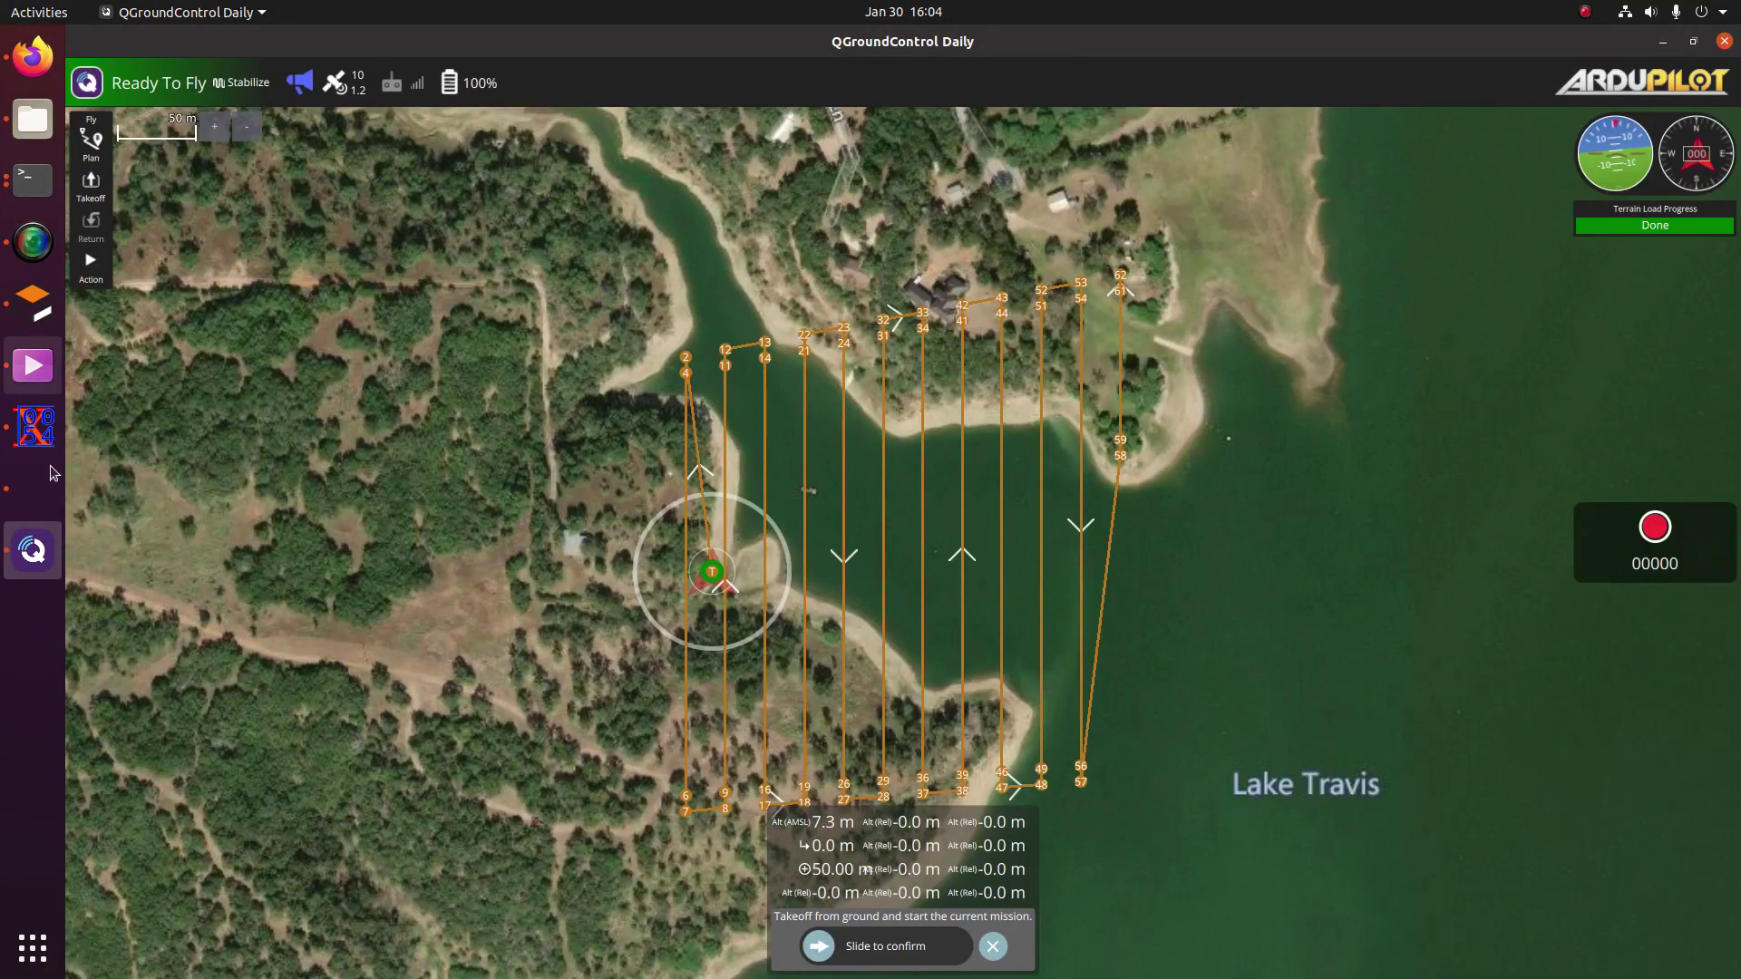
Check the MAVProxy console, then slide to confirm takeoff and start the survey in Auto mode
{"action": "left_click", "coordinate": [49, 498]}
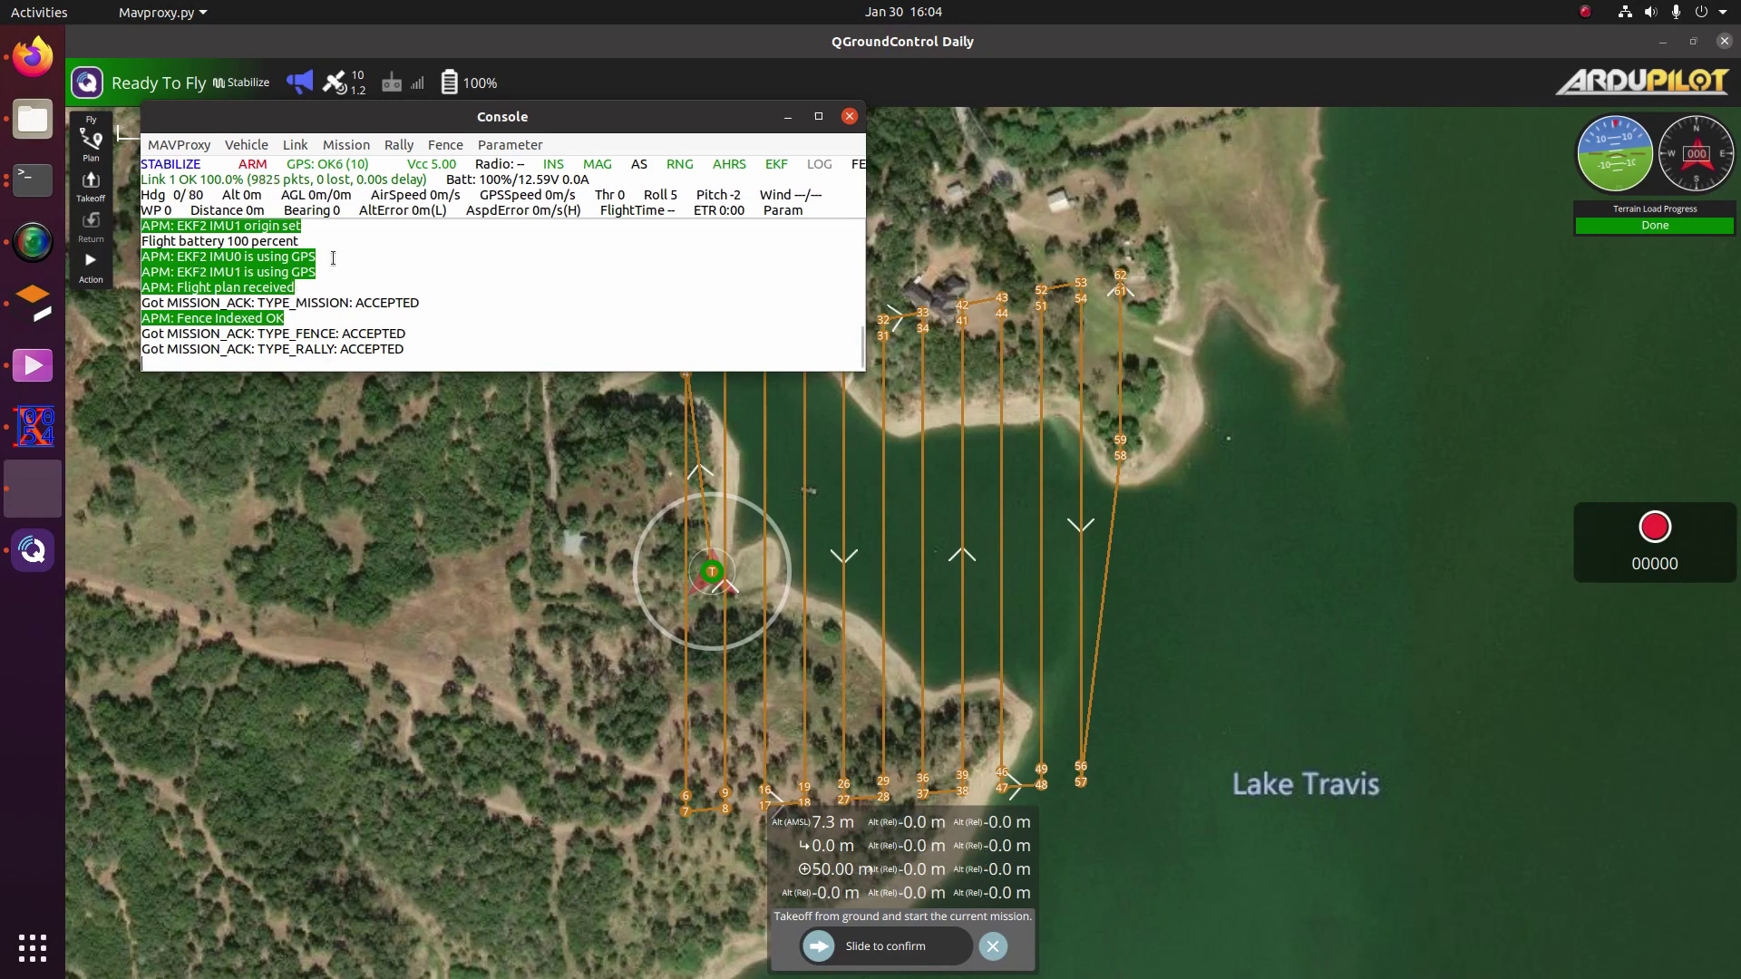
{"action": "left_click", "coordinate": [832, 977]}
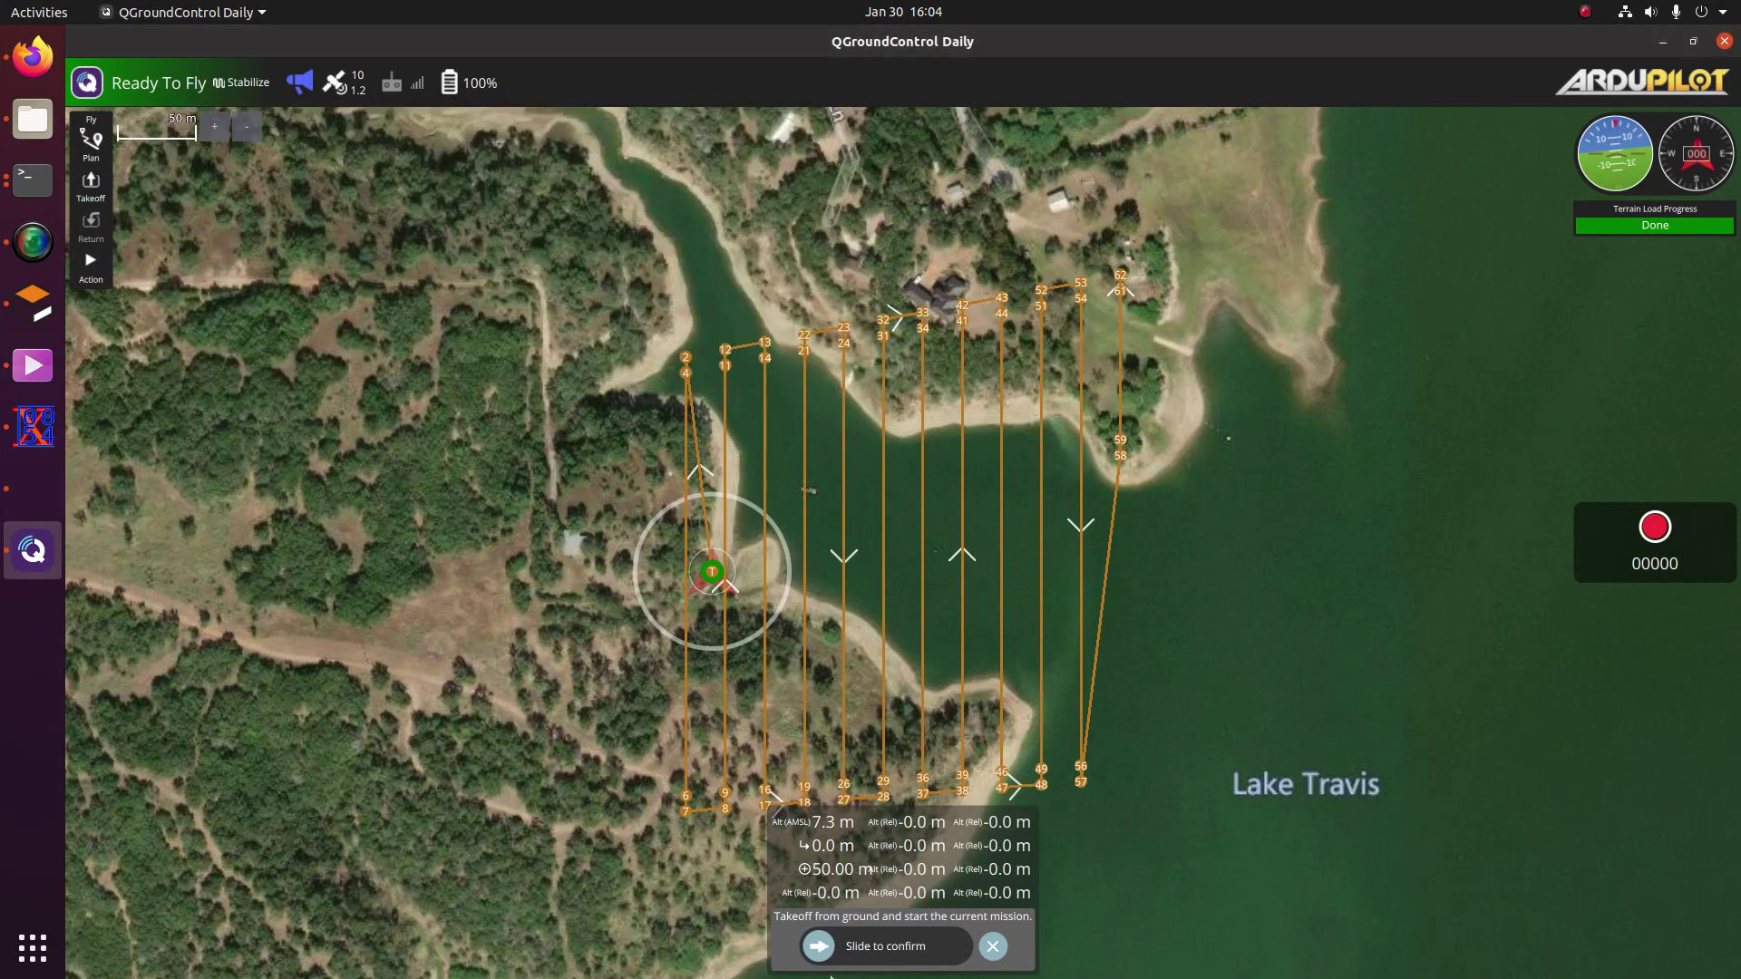
{"action": "left_click_drag", "start_coordinate": [822, 957], "coordinate": [954, 953]}
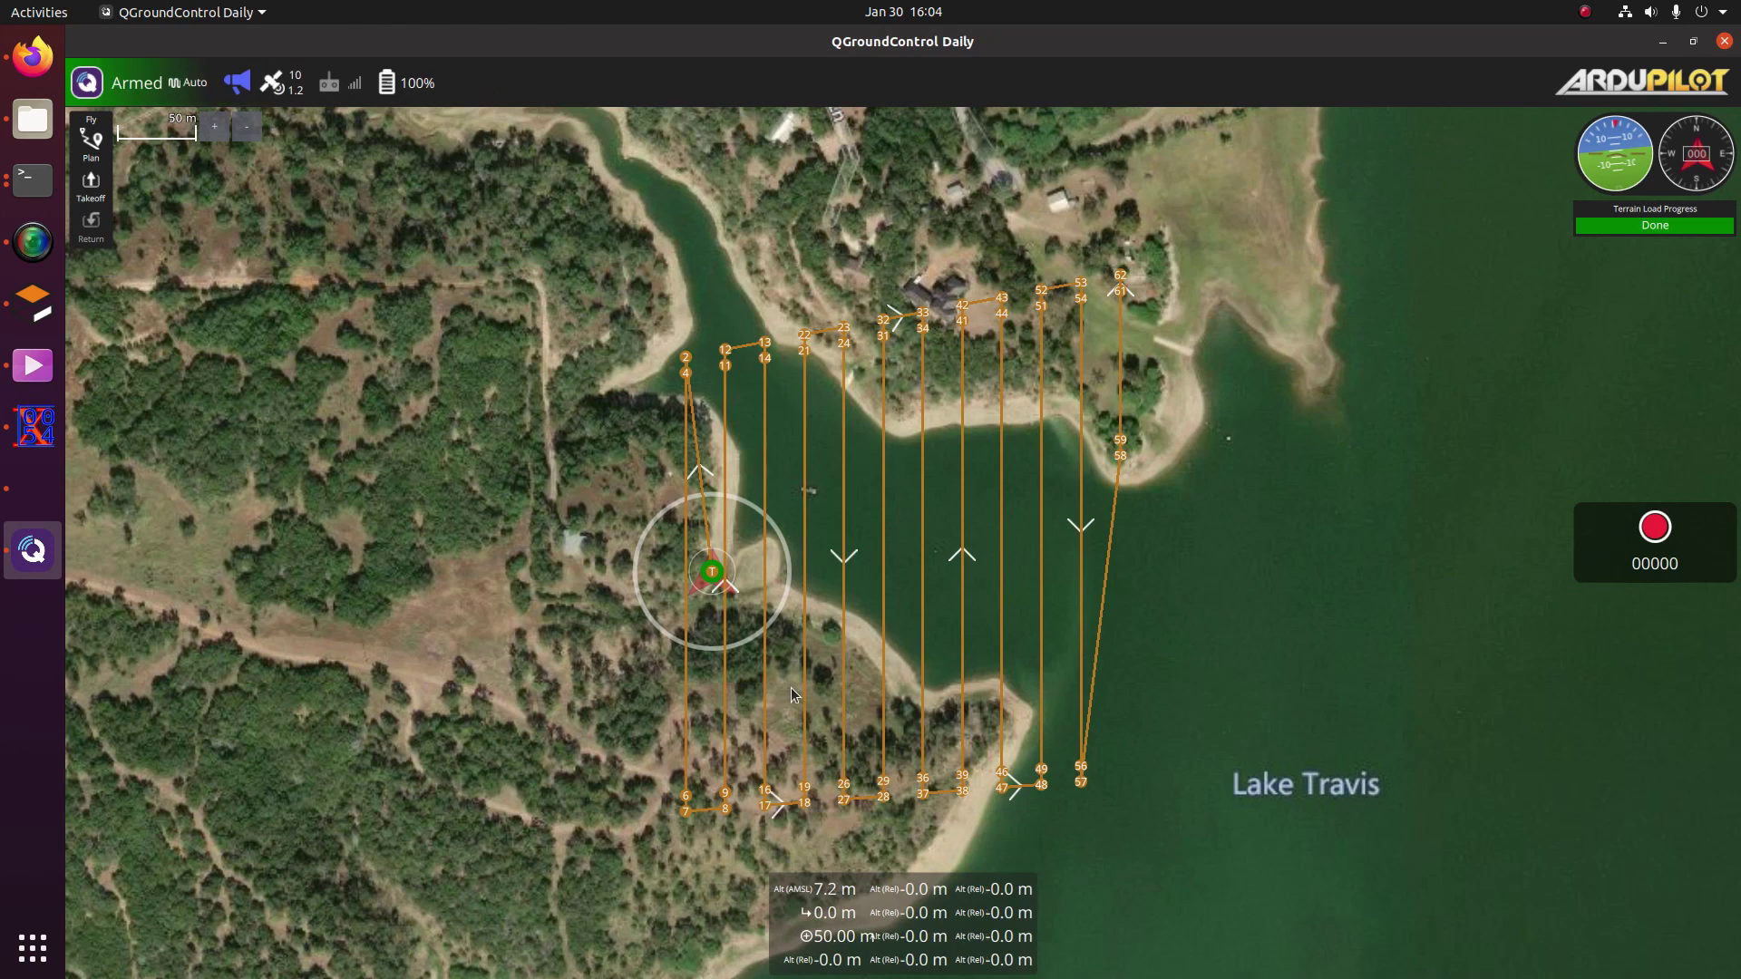
{"action": "key", "text": "alt+Tab"}
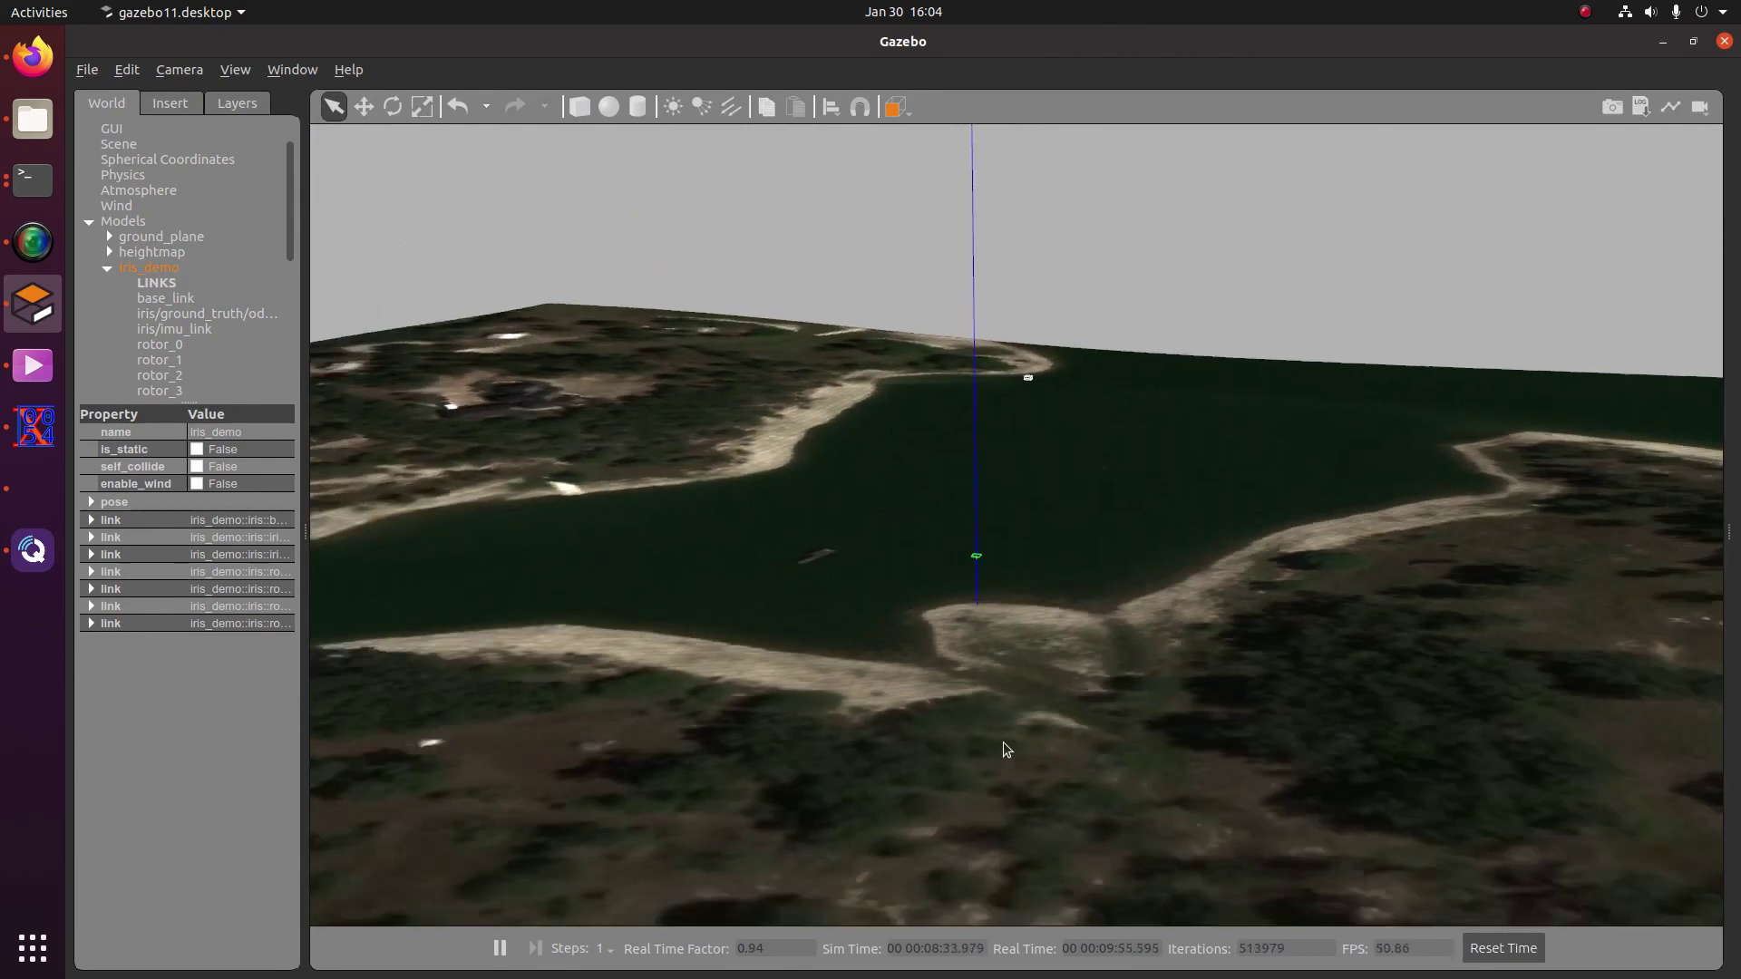
Tilt the Gazebo view down onto the drone over the lake, then dismiss QGroundControl's Potential Thrust Loss warning
{"action": "left_click_drag", "start_coordinate": [957, 613], "coordinate": [957, 662]}
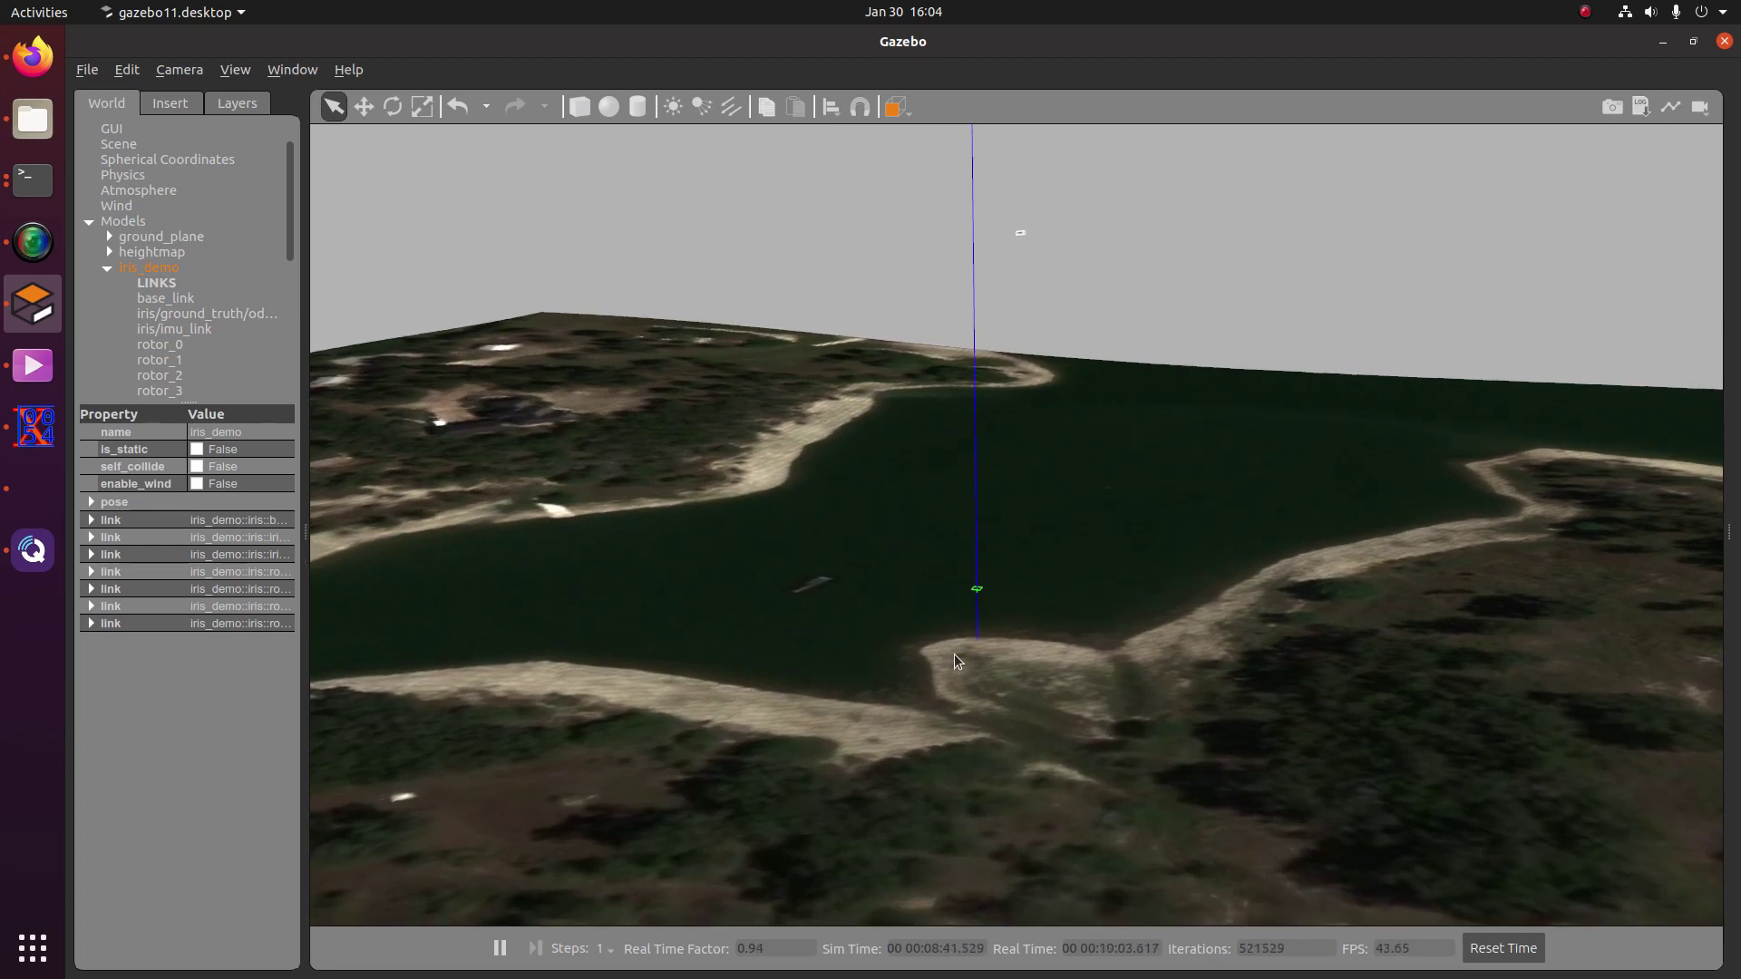
{"action": "middle_click_drag", "start_coordinate": [969, 746], "coordinate": [753, 707]}
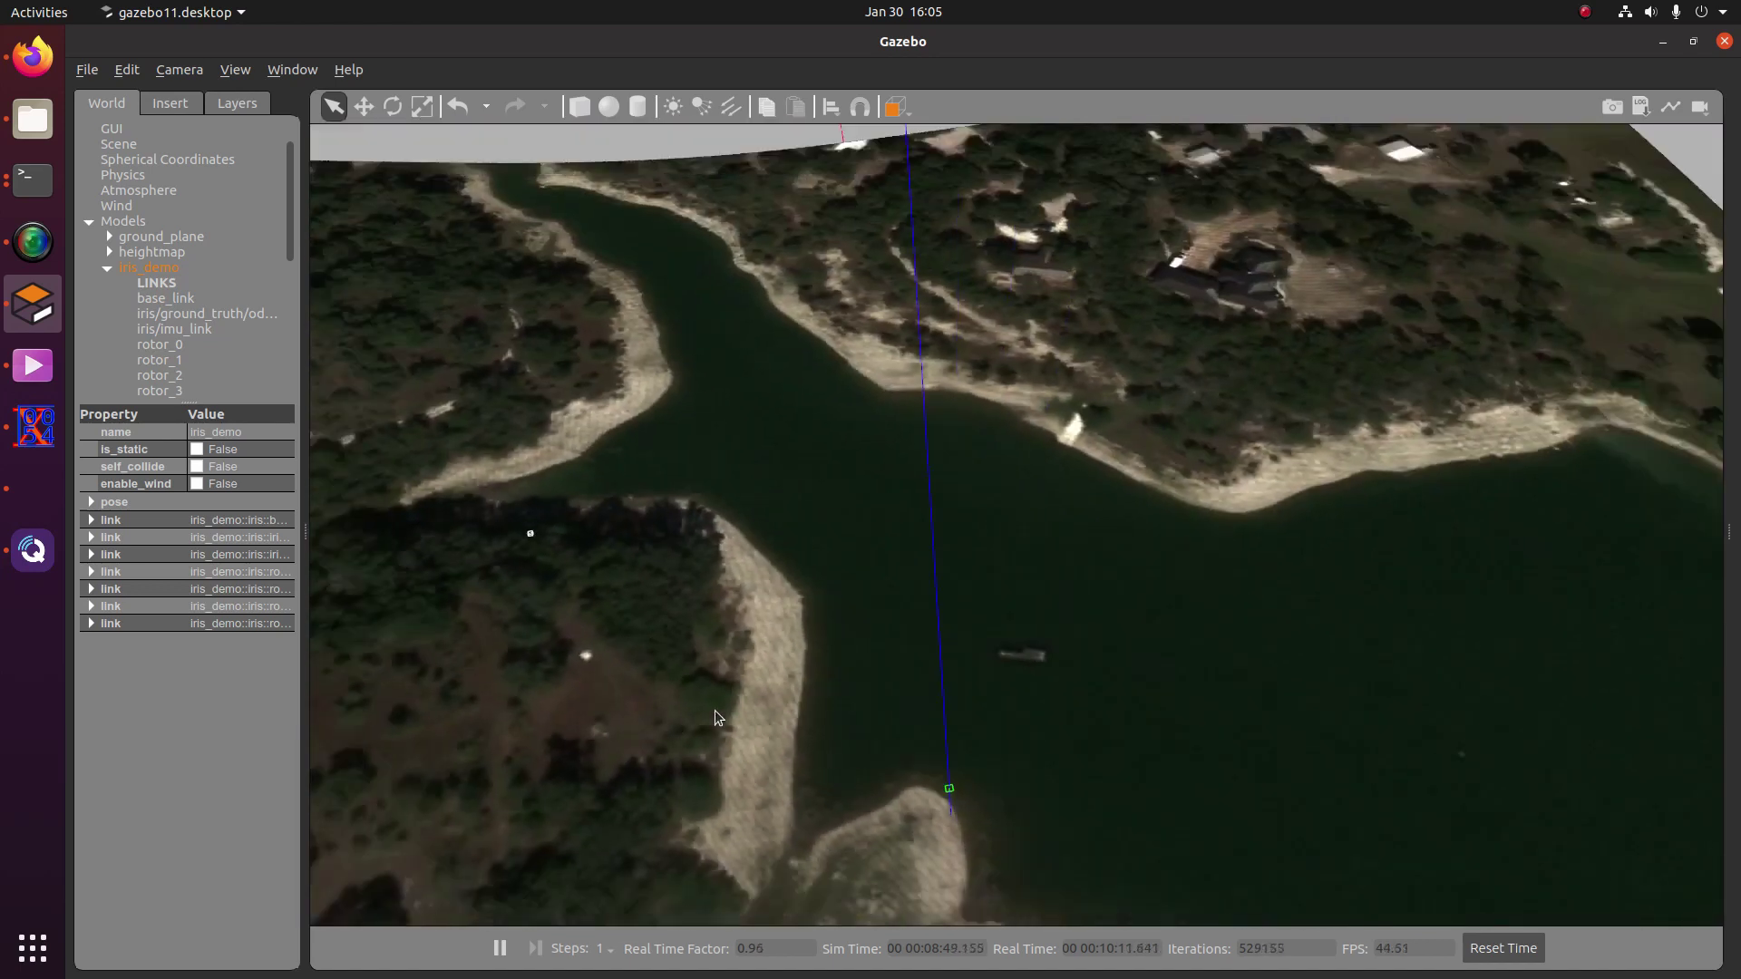
{"action": "key", "text": "alt+Tab"}
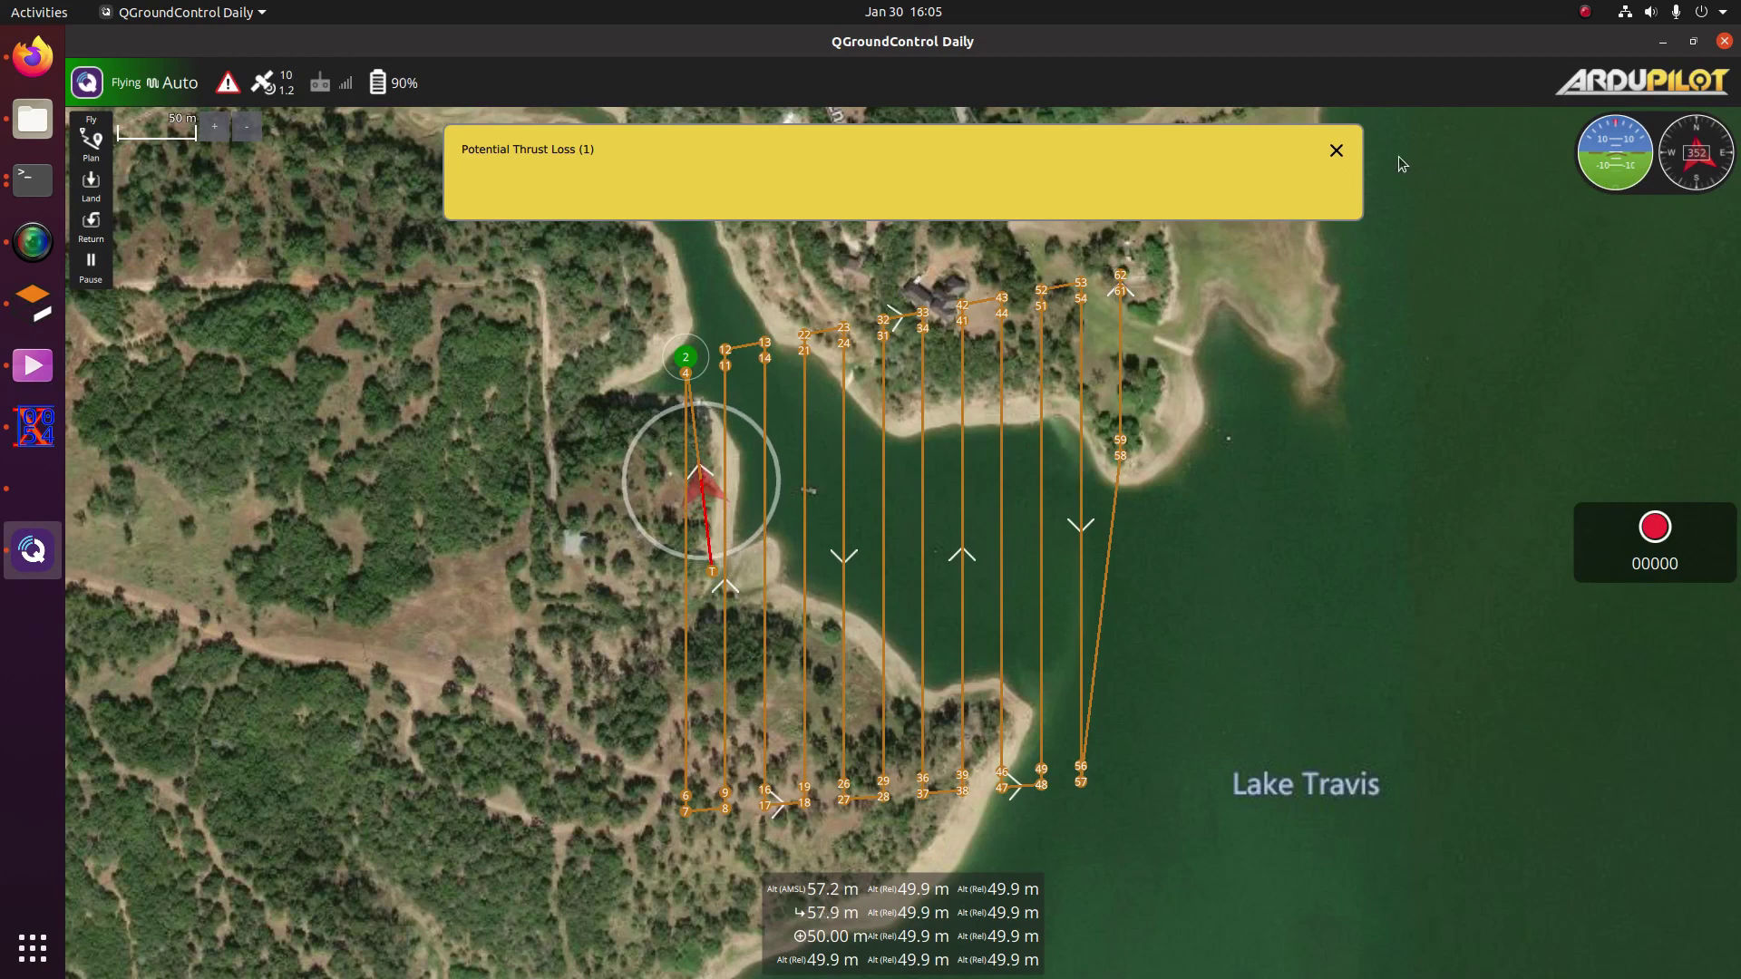
{"action": "left_click", "coordinate": [1336, 150]}
Back in Gazebo, zoom the 3-D view on the drone climbing over the lake inlet
{"action": "key", "text": "alt+Tab"}
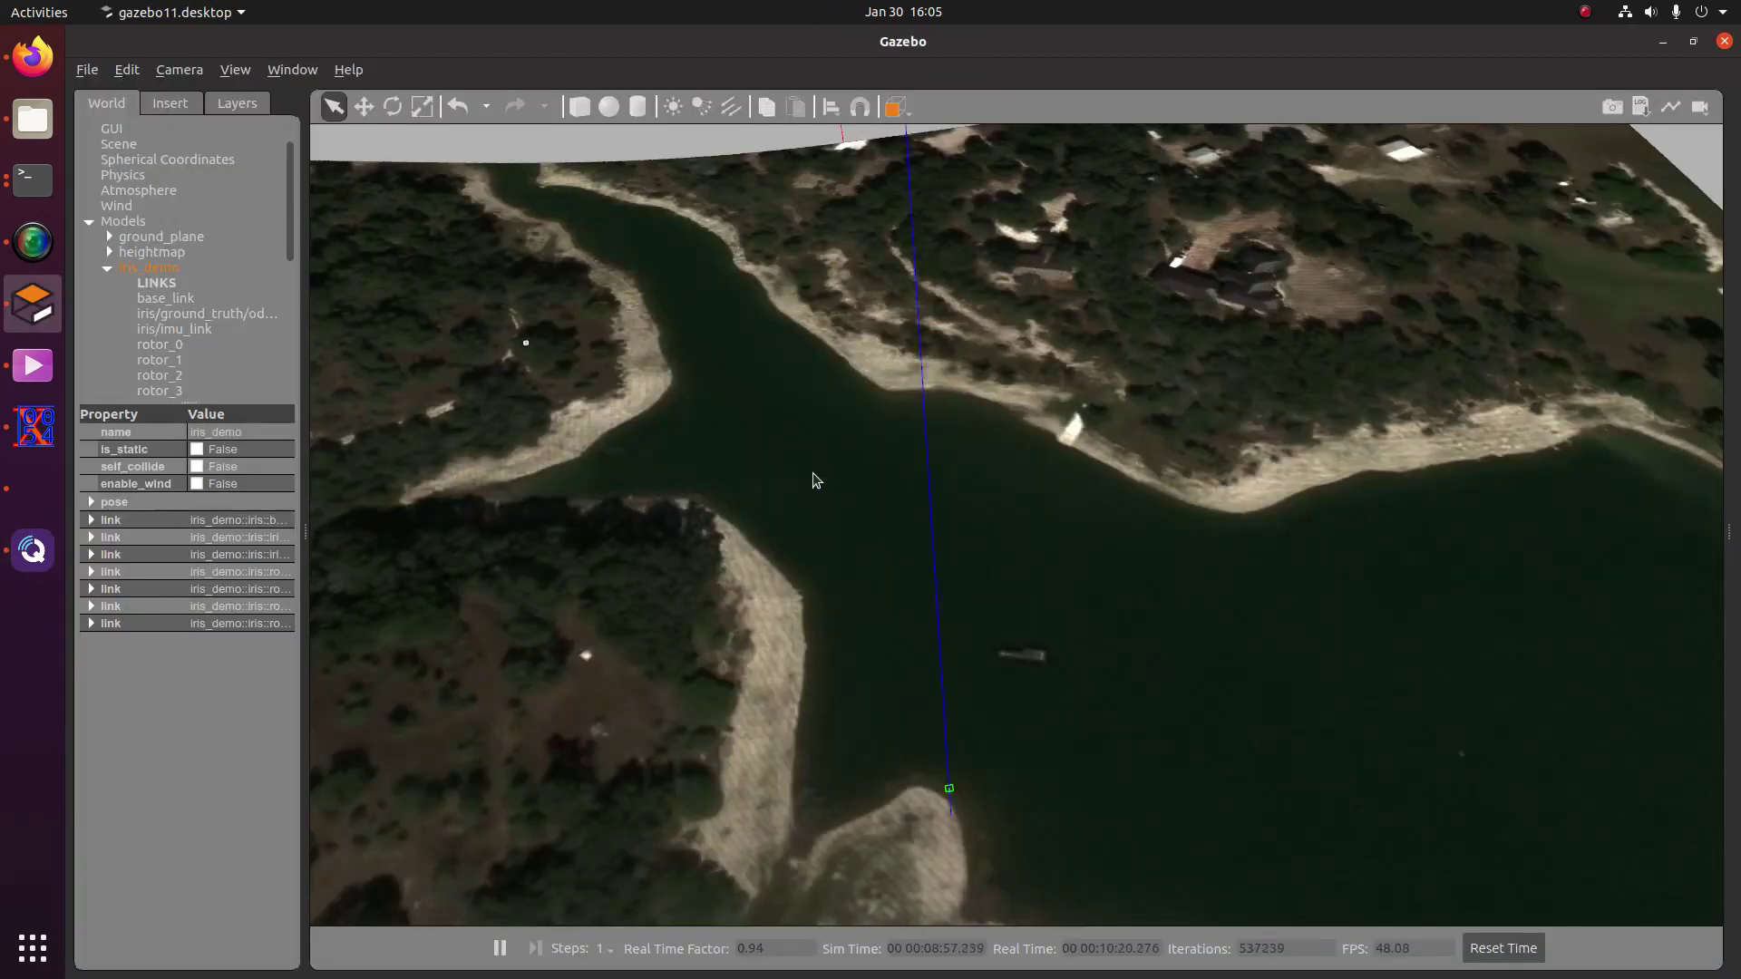
{"action": "scroll", "coordinate": [764, 535], "scroll_direction": "down", "scroll_amount": 3}
{"action": "scroll", "coordinate": [1237, 622], "scroll_direction": "down", "scroll_amount": 3}
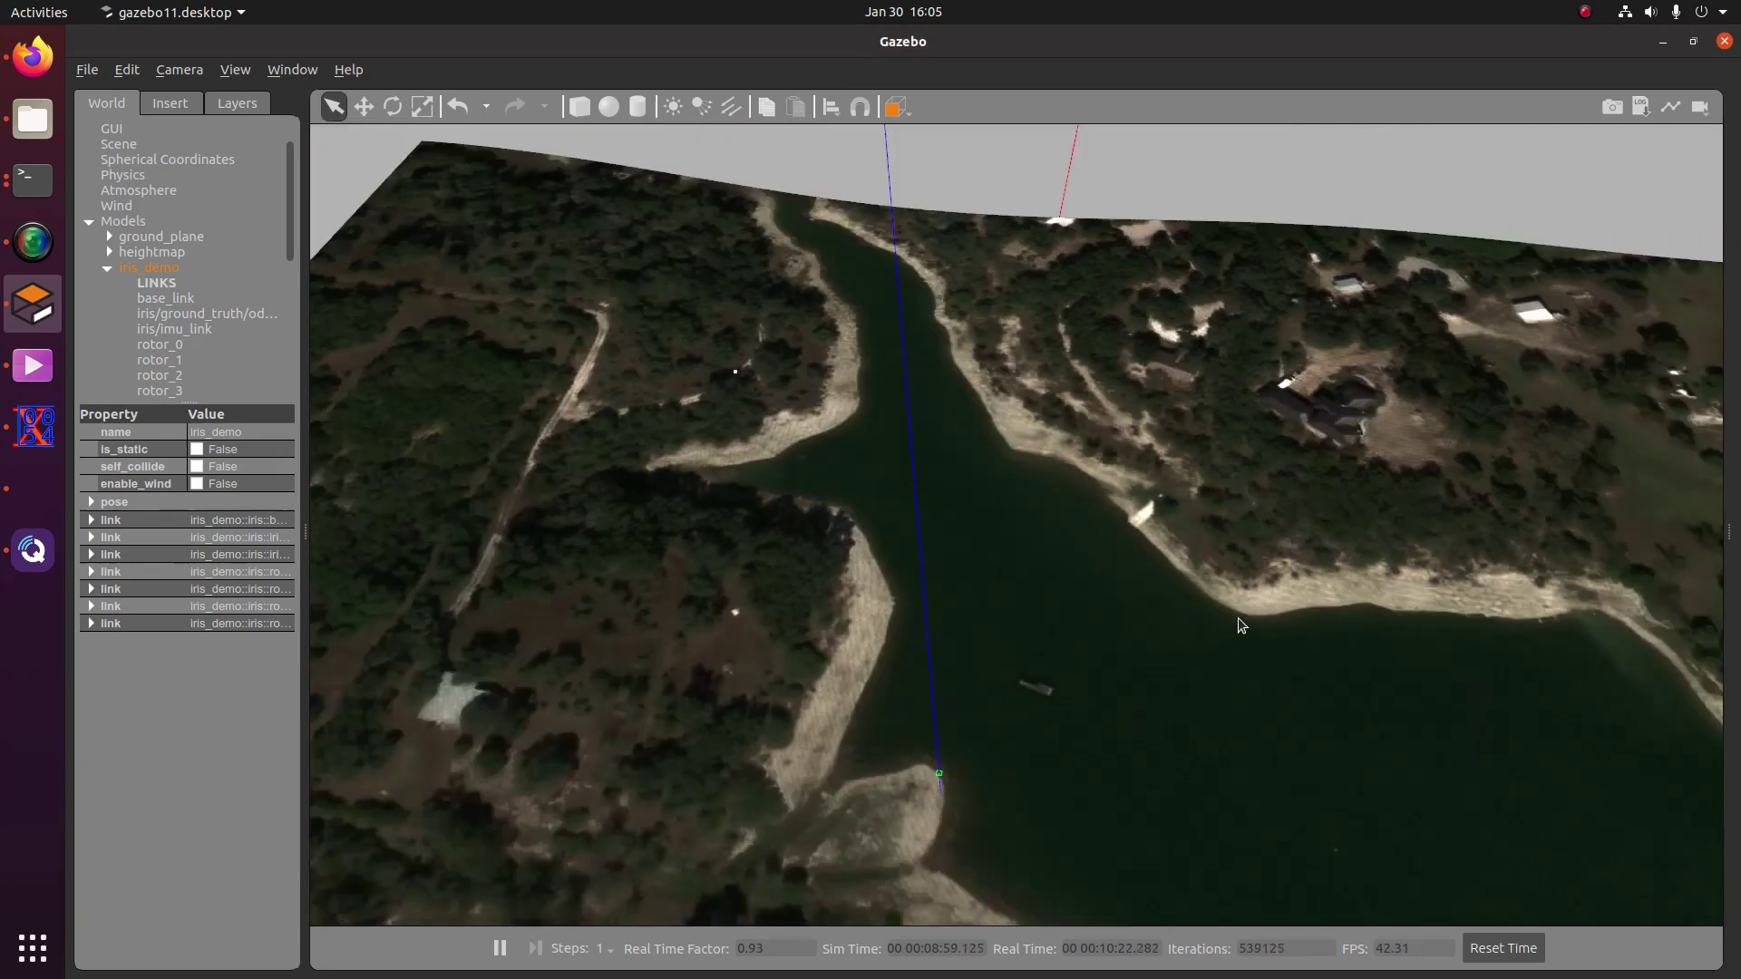
{"action": "scroll", "coordinate": [938, 536], "scroll_direction": "up", "scroll_amount": 2}
Zoom in Gazebo to follow the iris_demo drone continuing its survey over the Lake Travis inlet
{"action": "scroll", "coordinate": [814, 513], "scroll_direction": "up", "scroll_amount": 3}
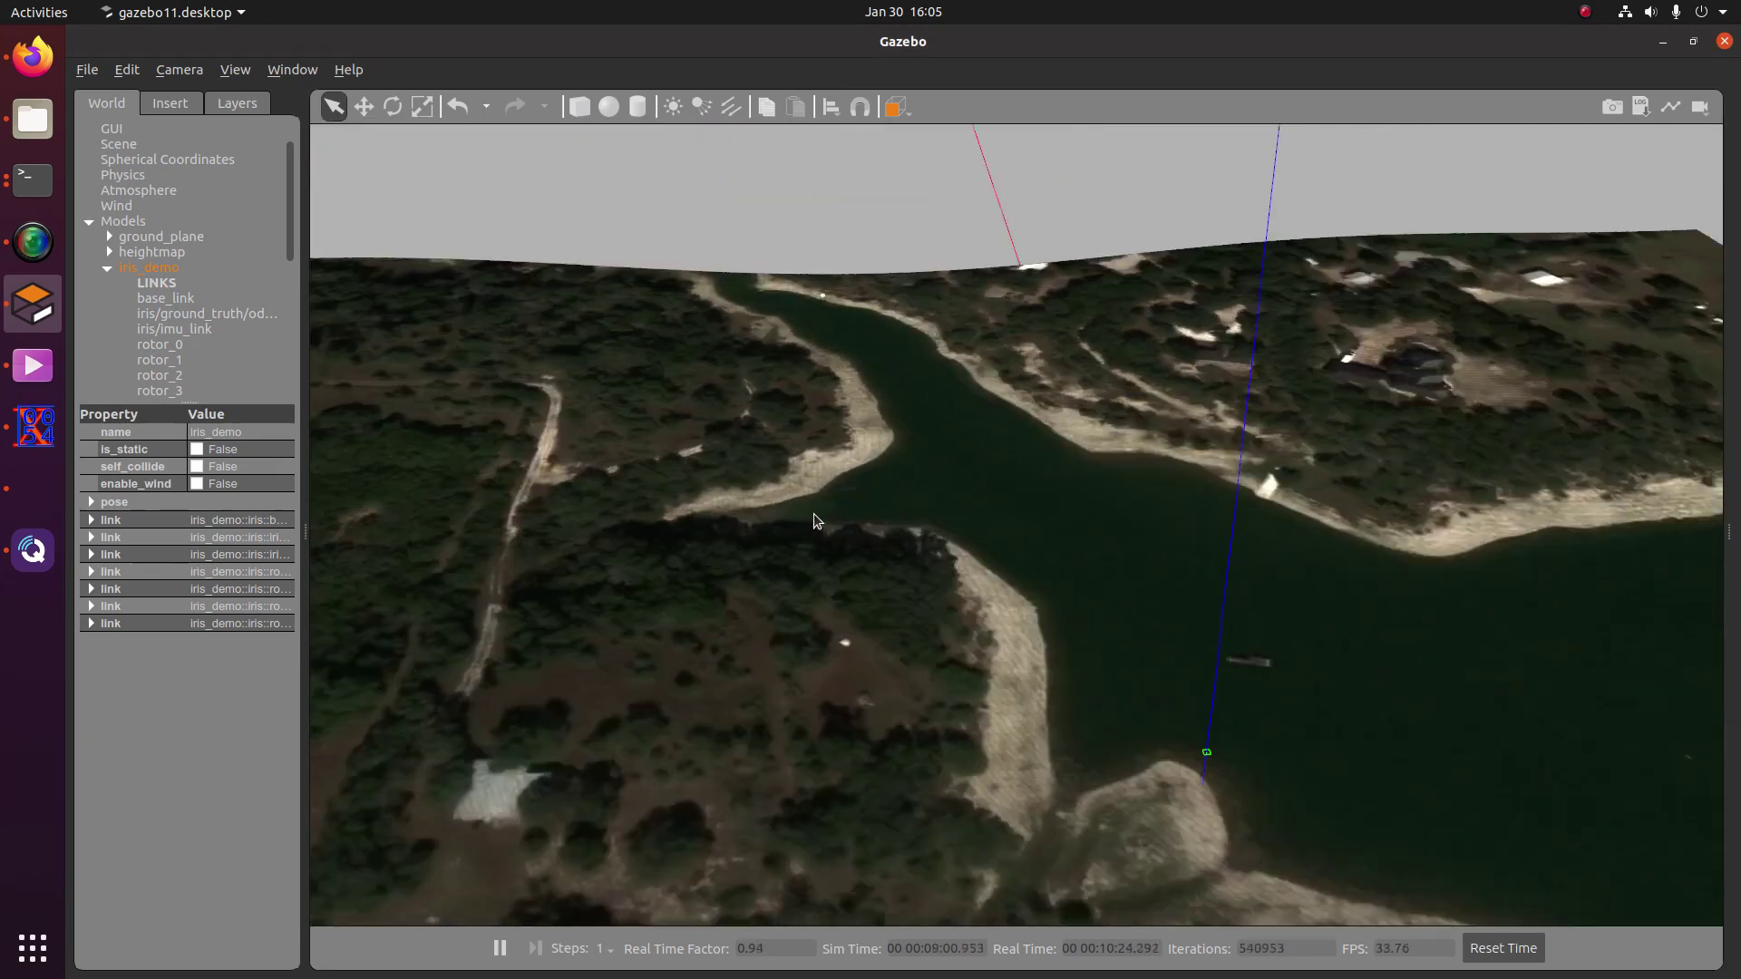